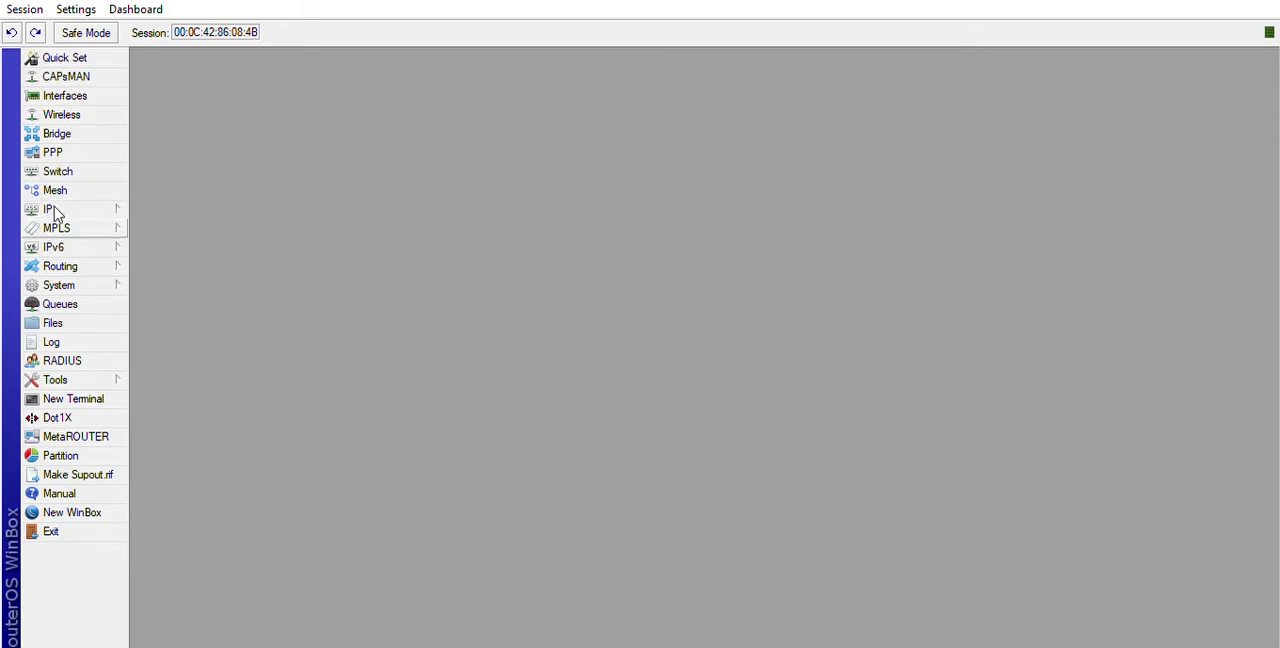
# Add a DHCP client on interface ether1, keeping peer DNS, peer NTP and the default route enabled.
pyautogui.click(109, 208)
pyautogui.click(203, 266)
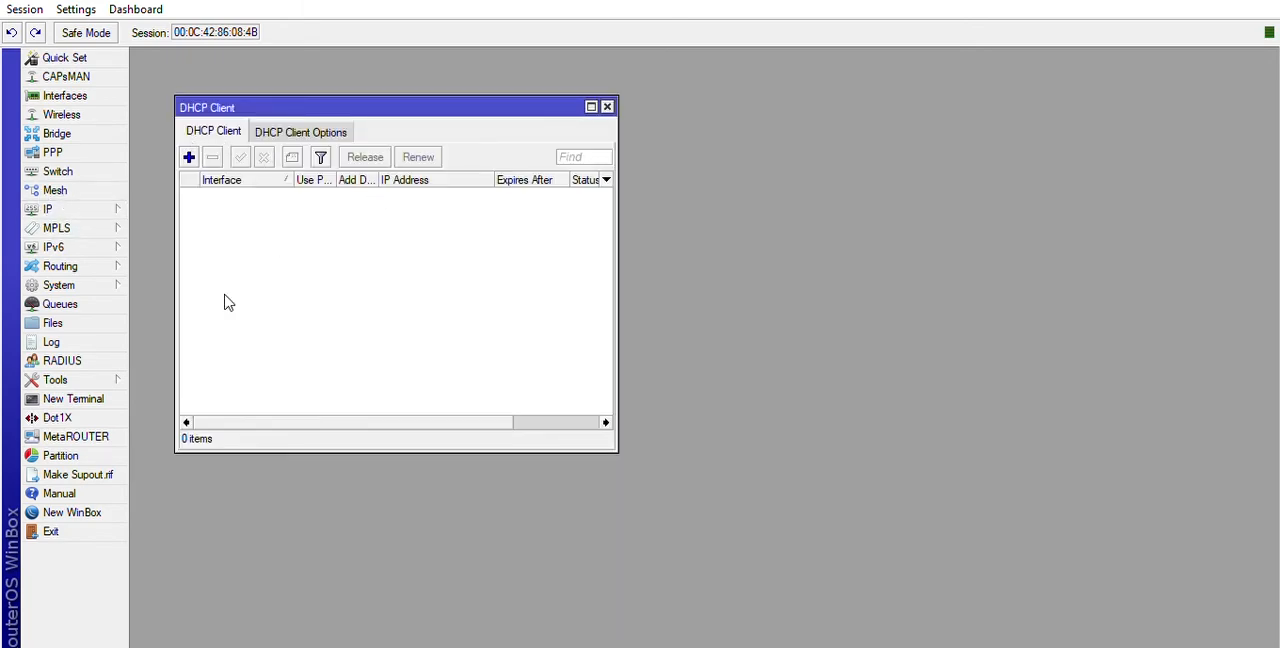
pyautogui.click(188, 157)
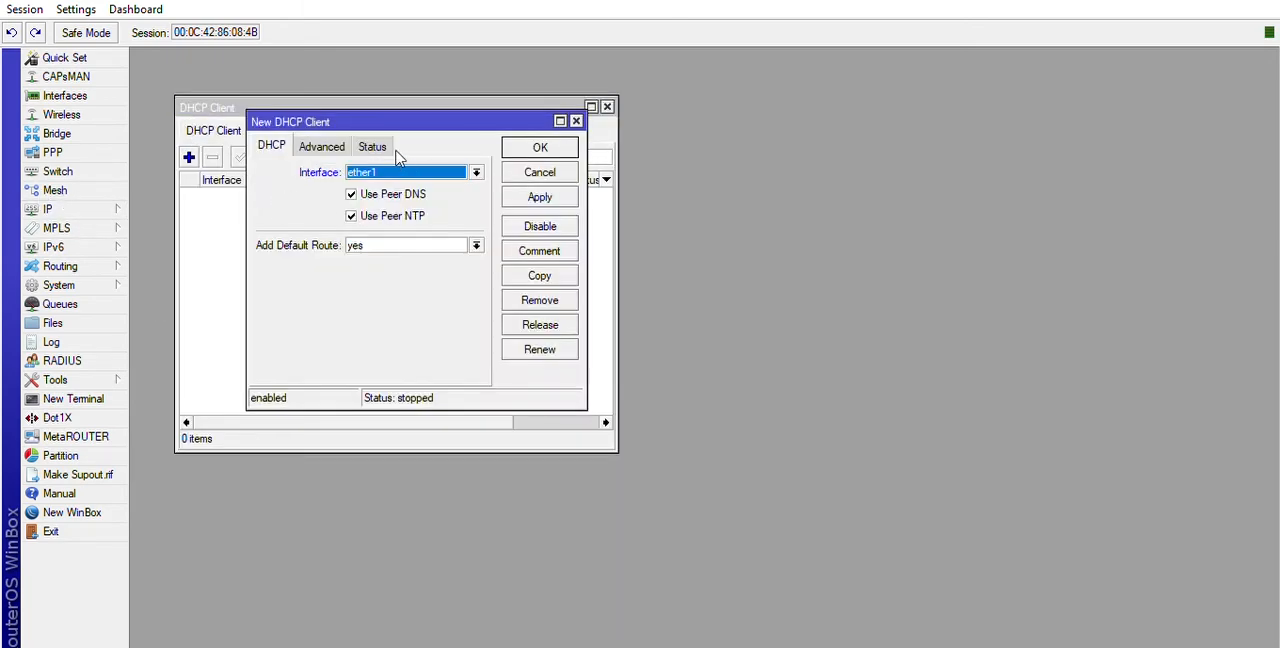
pyautogui.click(550, 195)
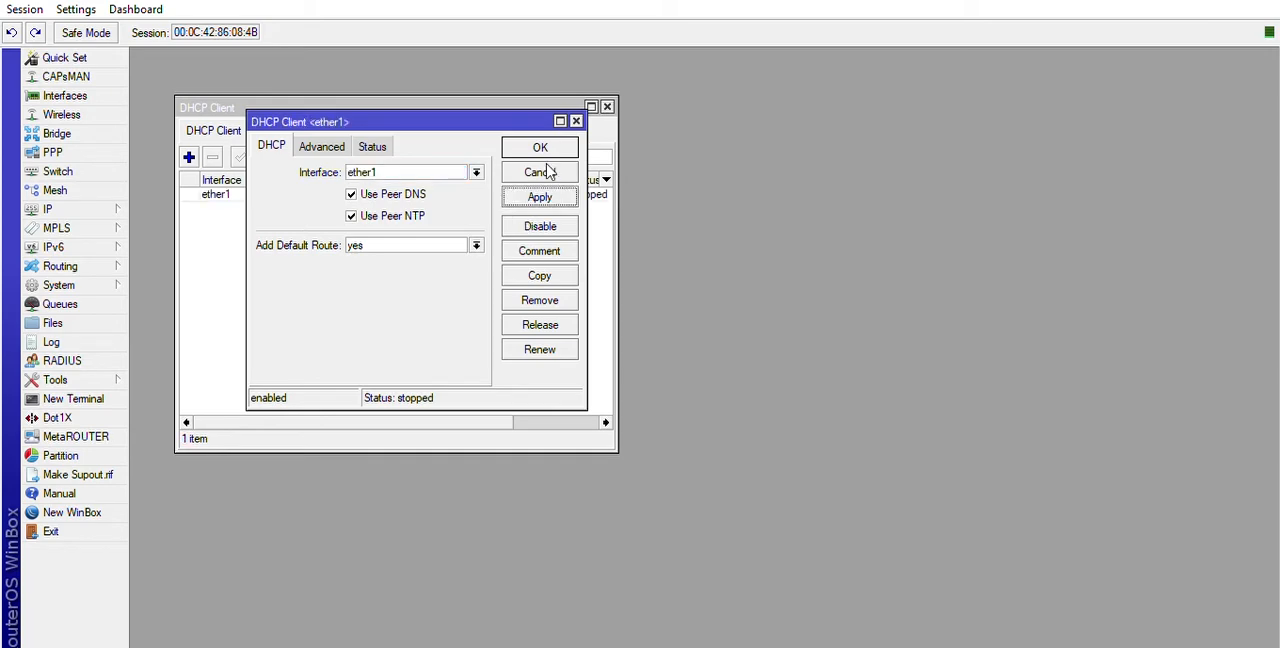
pyautogui.click(540, 147)
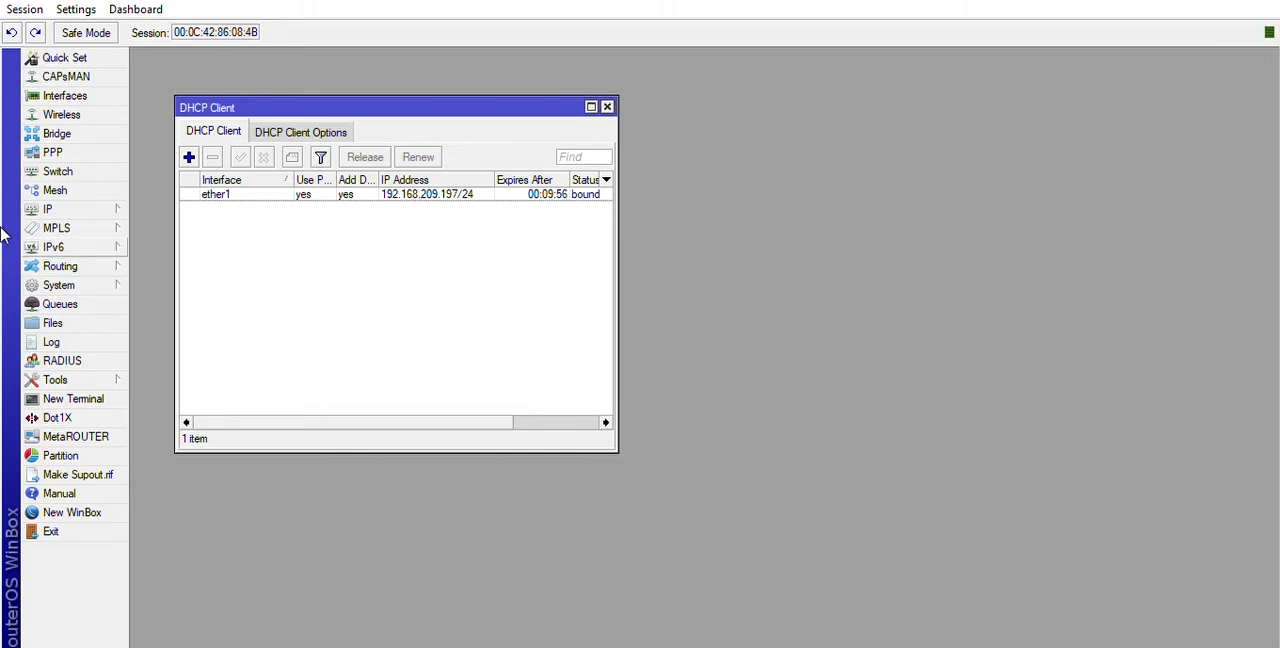
# Add the IP address 200.50.3.1/28 to interface ether2 in the router's address list.
pyautogui.click(137, 218)
pyautogui.click(191, 137)
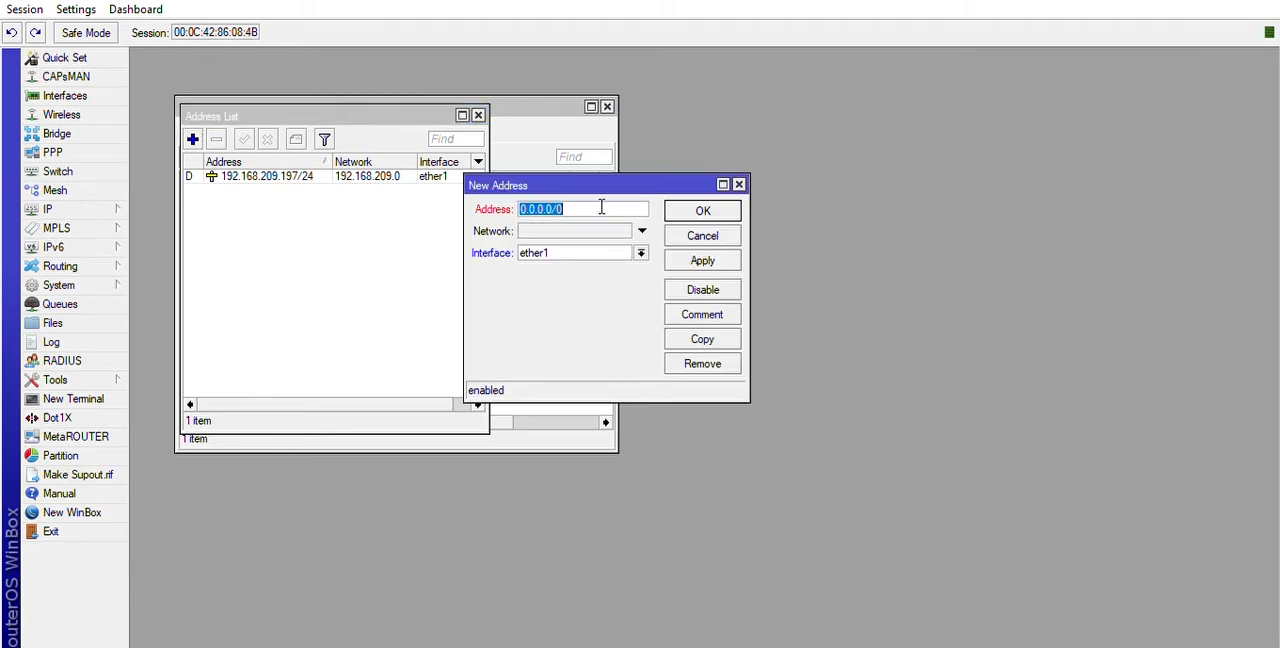
pyautogui.write('200.50.31')
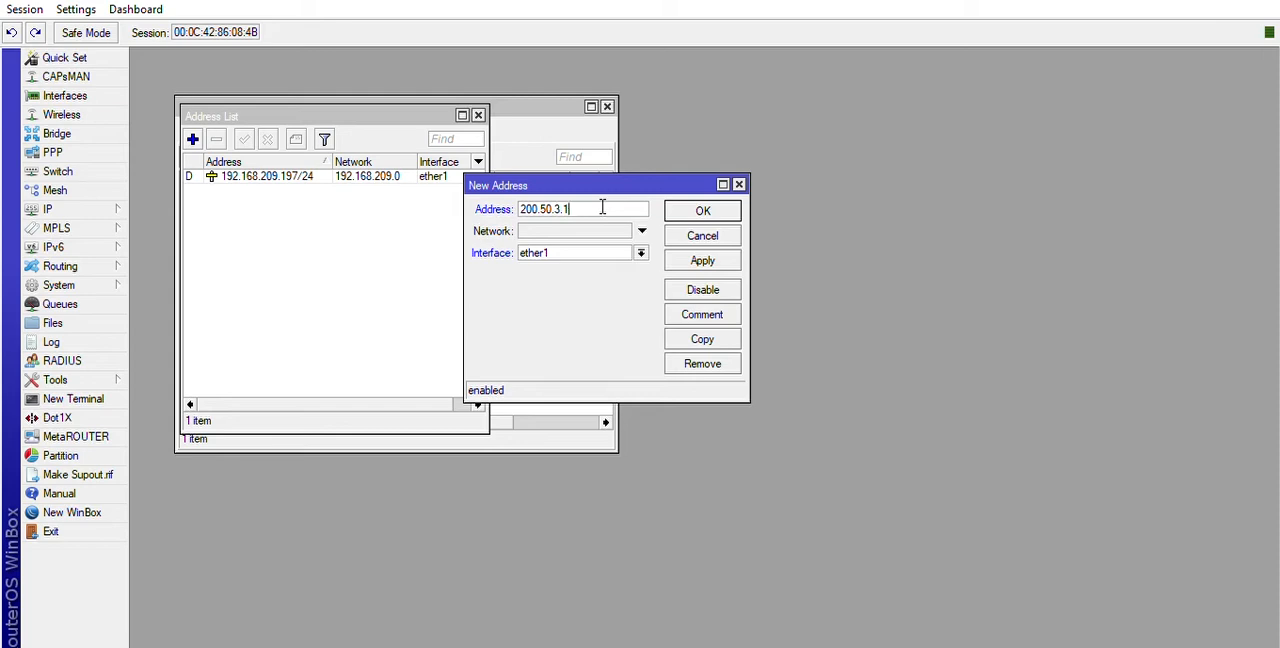
pyautogui.write('/28')
pyautogui.click(641, 253)
pyautogui.click(628, 270)
pyautogui.click(688, 258)
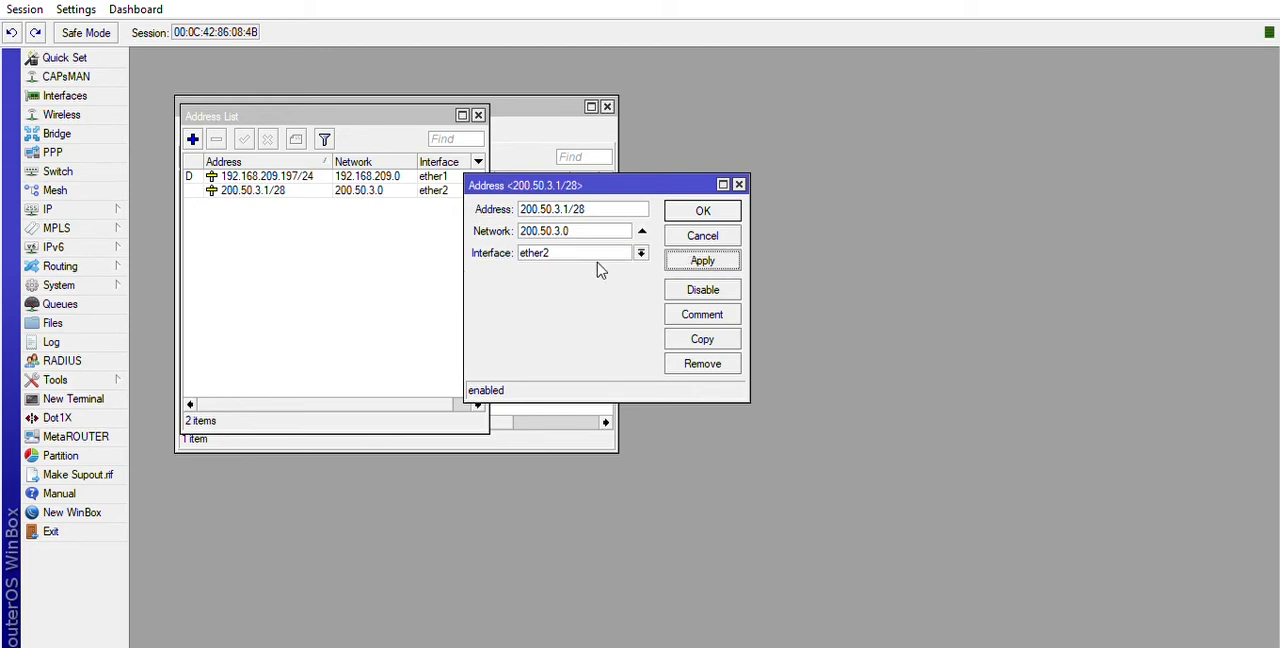
pyautogui.click(703, 208)
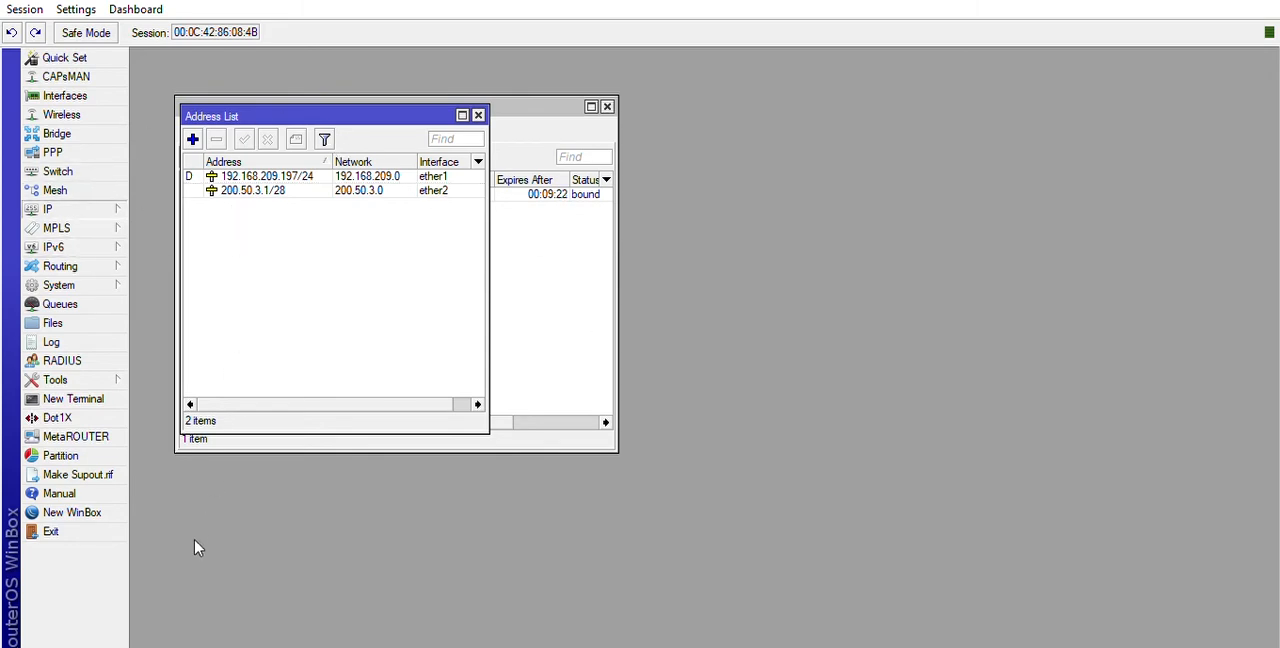
# Add a firewall NAT rule with chain srcnat, out interface ether1 and action masquerade.
pyautogui.click(175, 342)
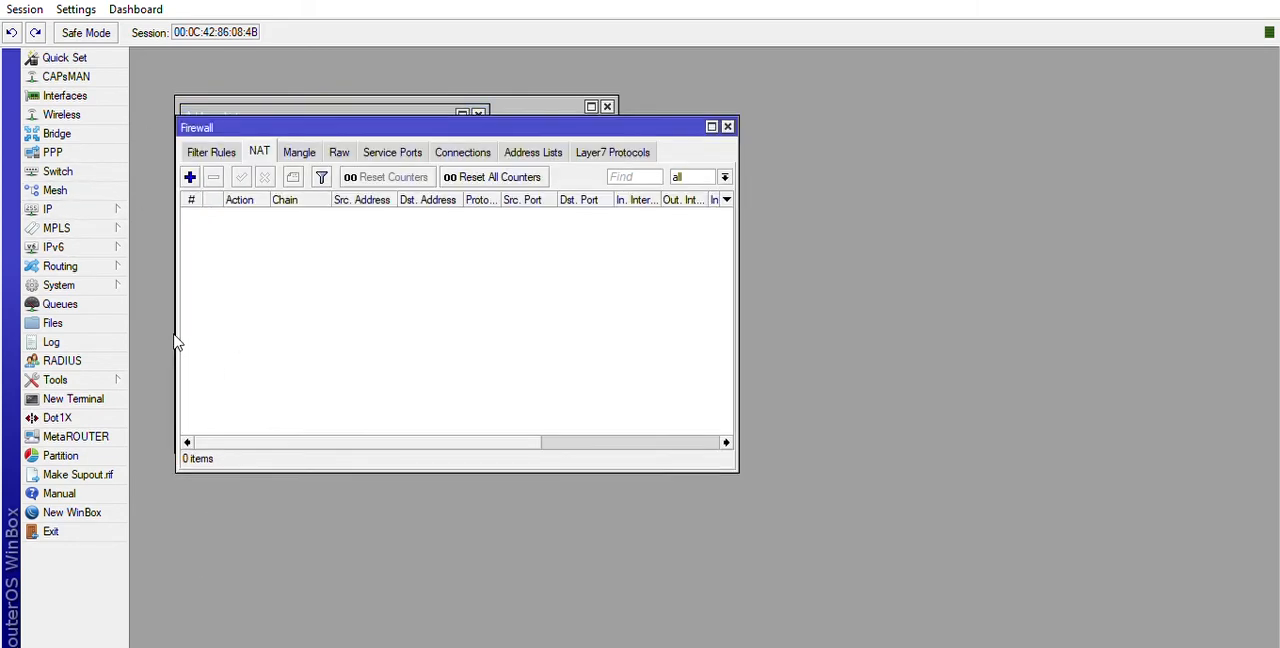
pyautogui.click(259, 150)
pyautogui.click(189, 177)
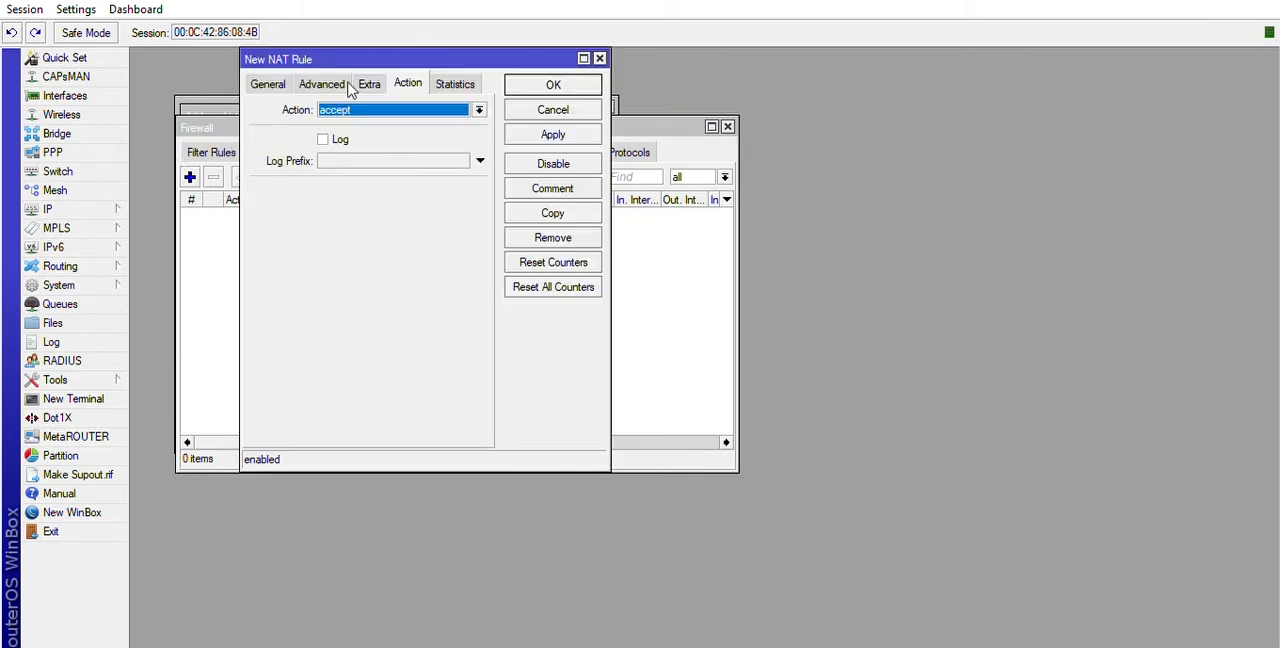
pyautogui.click(266, 83)
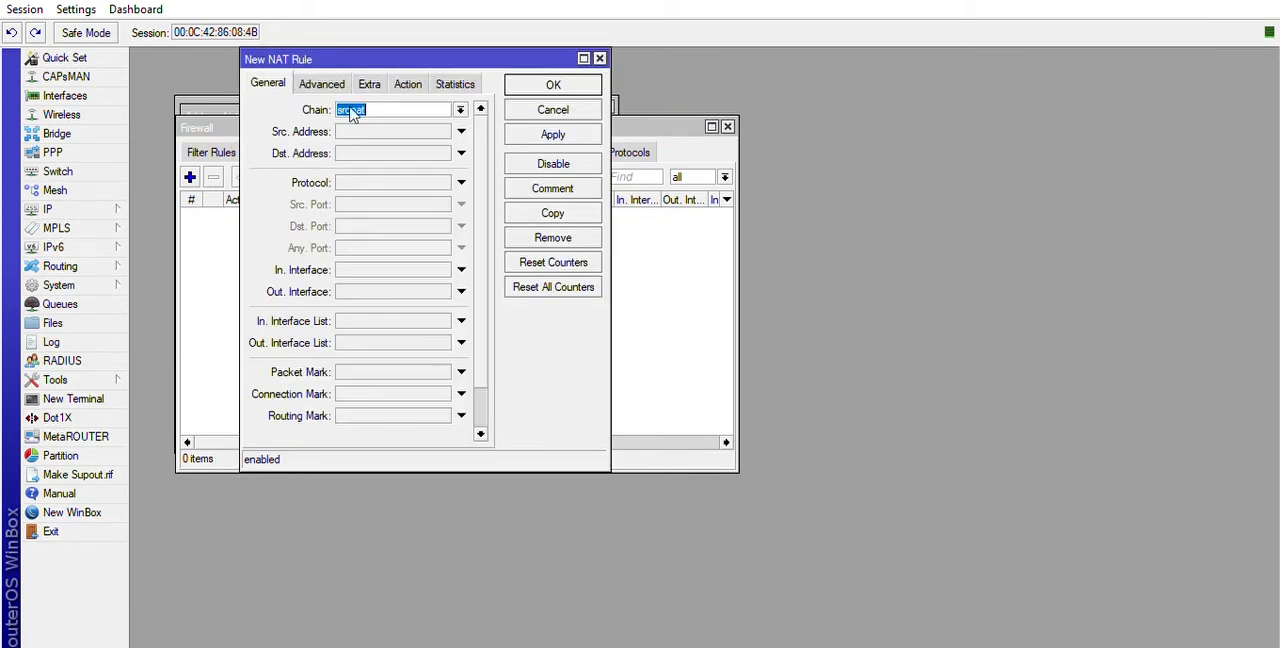
pyautogui.click(356, 289)
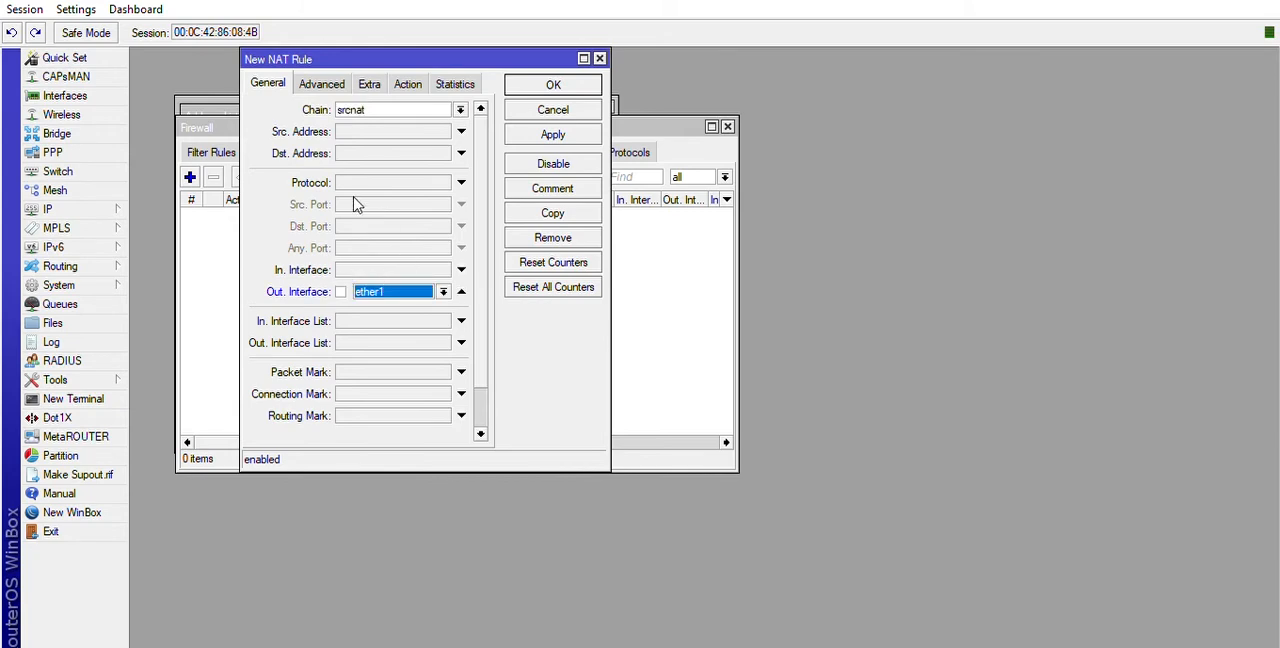
pyautogui.click(437, 288)
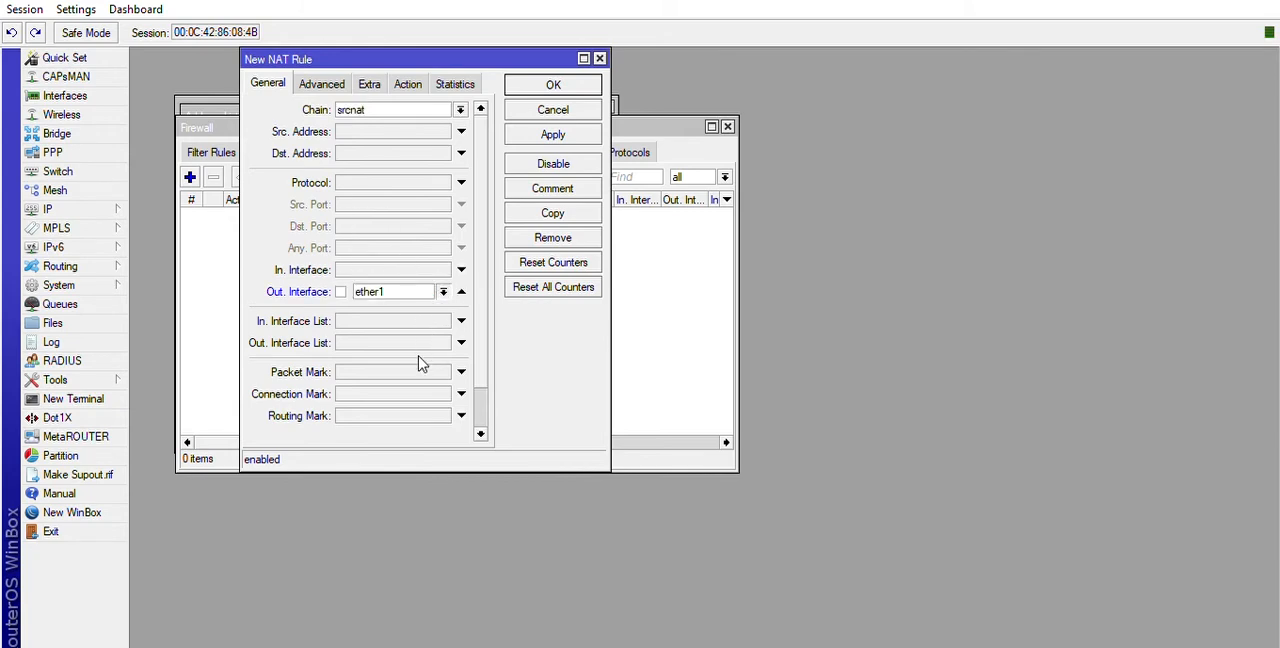
pyautogui.click(437, 291)
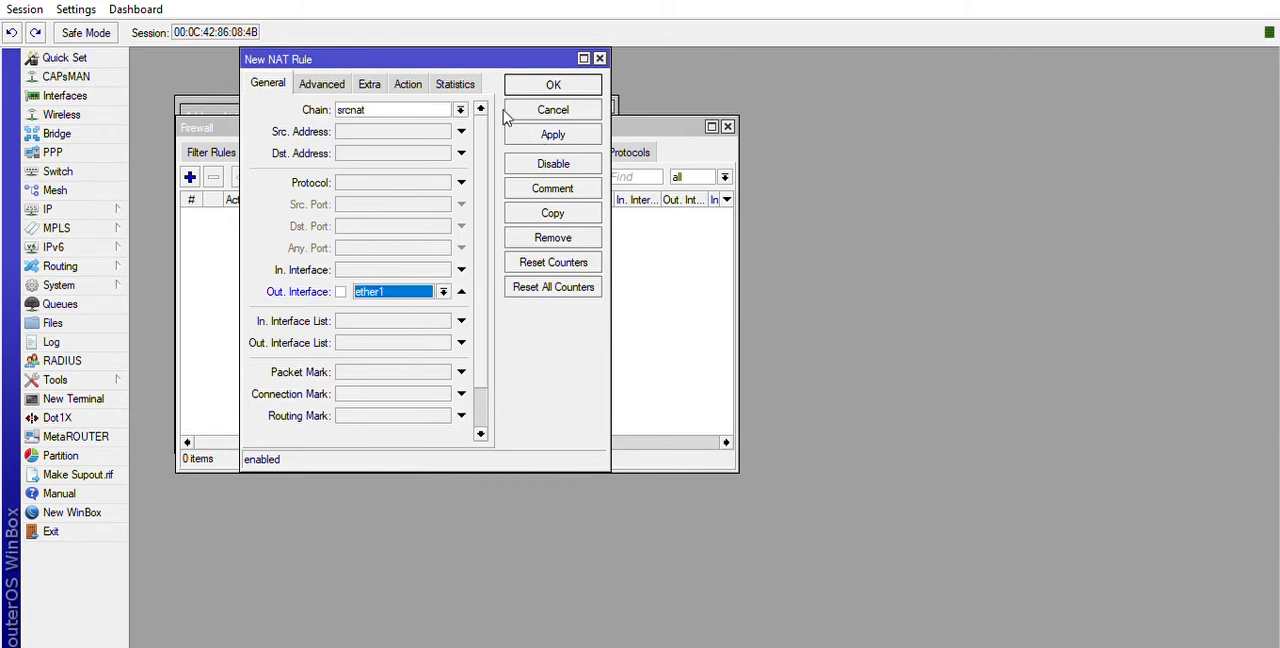
pyautogui.click(408, 85)
pyautogui.click(402, 108)
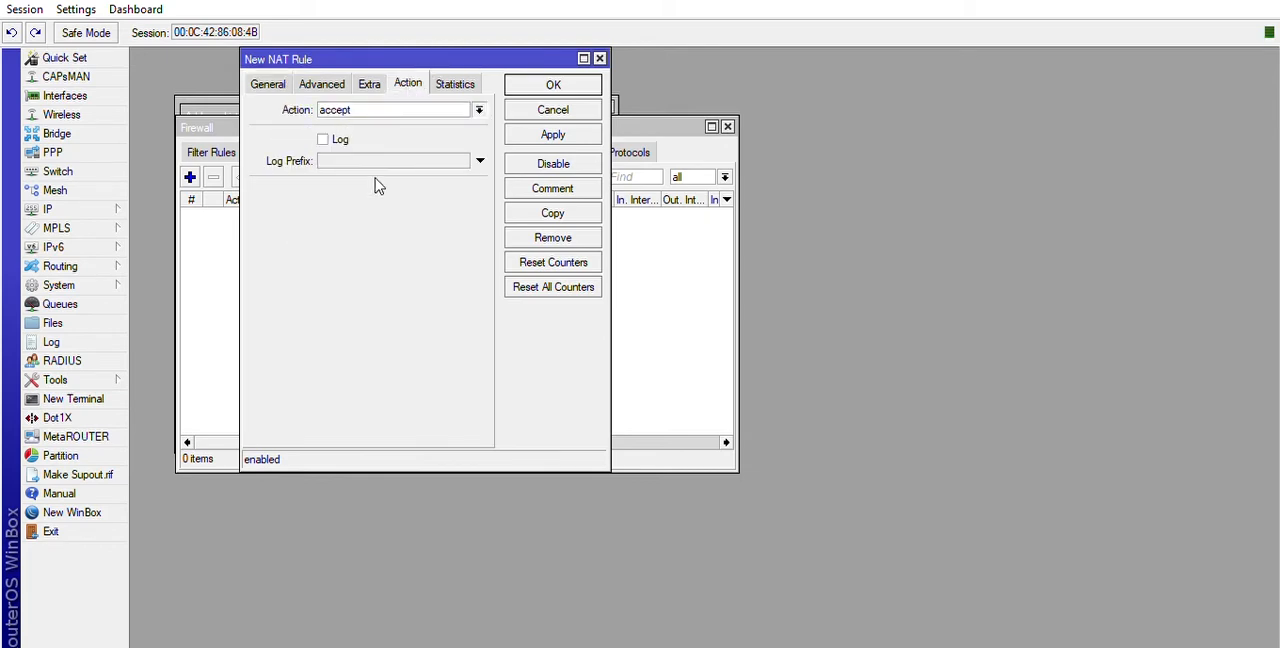
pyautogui.click(377, 184)
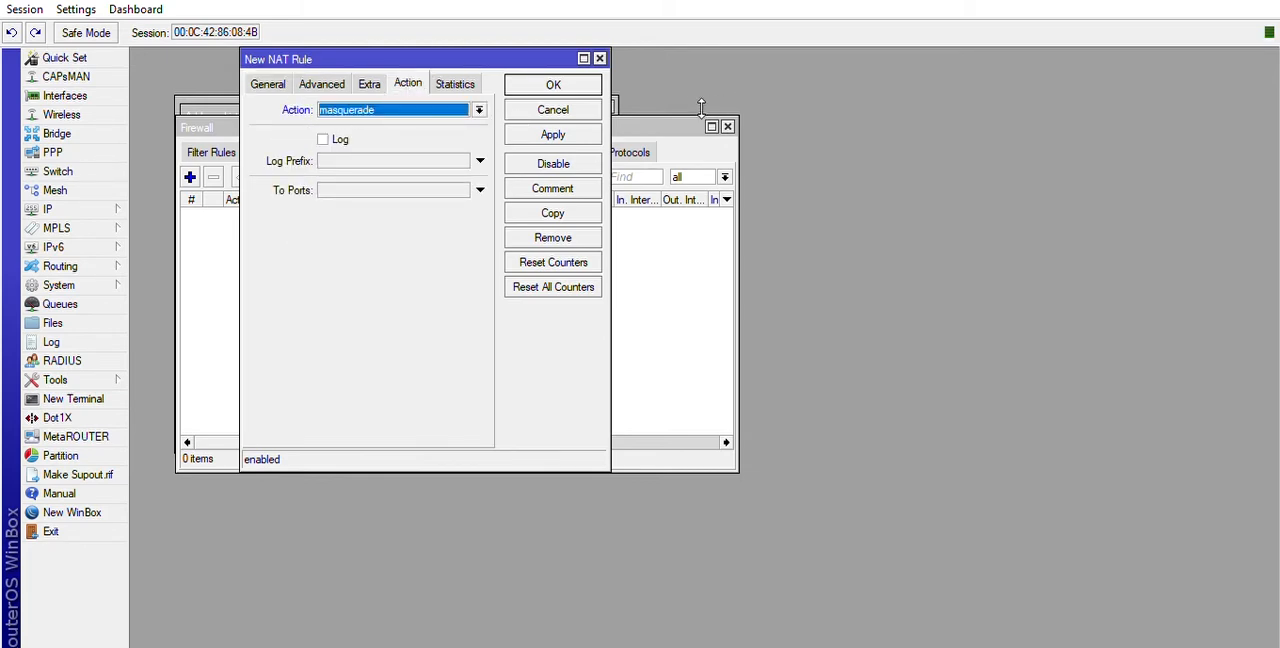
pyautogui.click(550, 84)
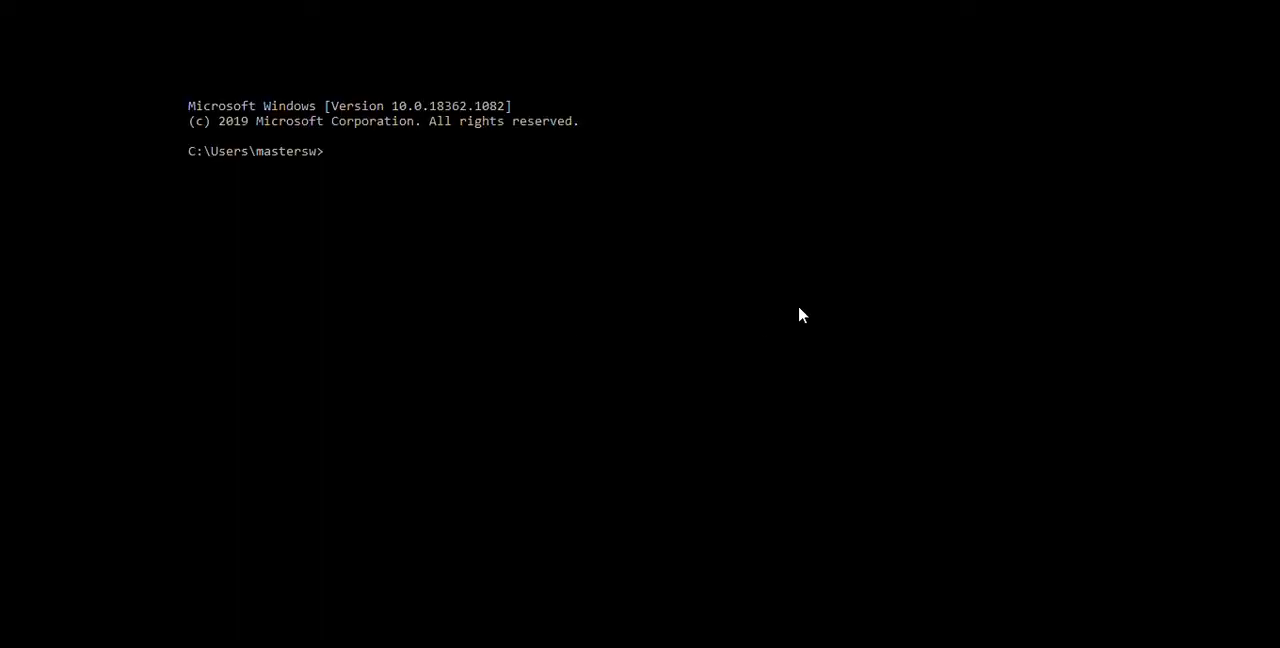
# In the Windows Command Prompt, ping 8.8.8.8 to test the client's internet connection.
pyautogui.click(343, 155)
pyautogui.write('ping 8.8.8.8')
pyautogui.press('Return')
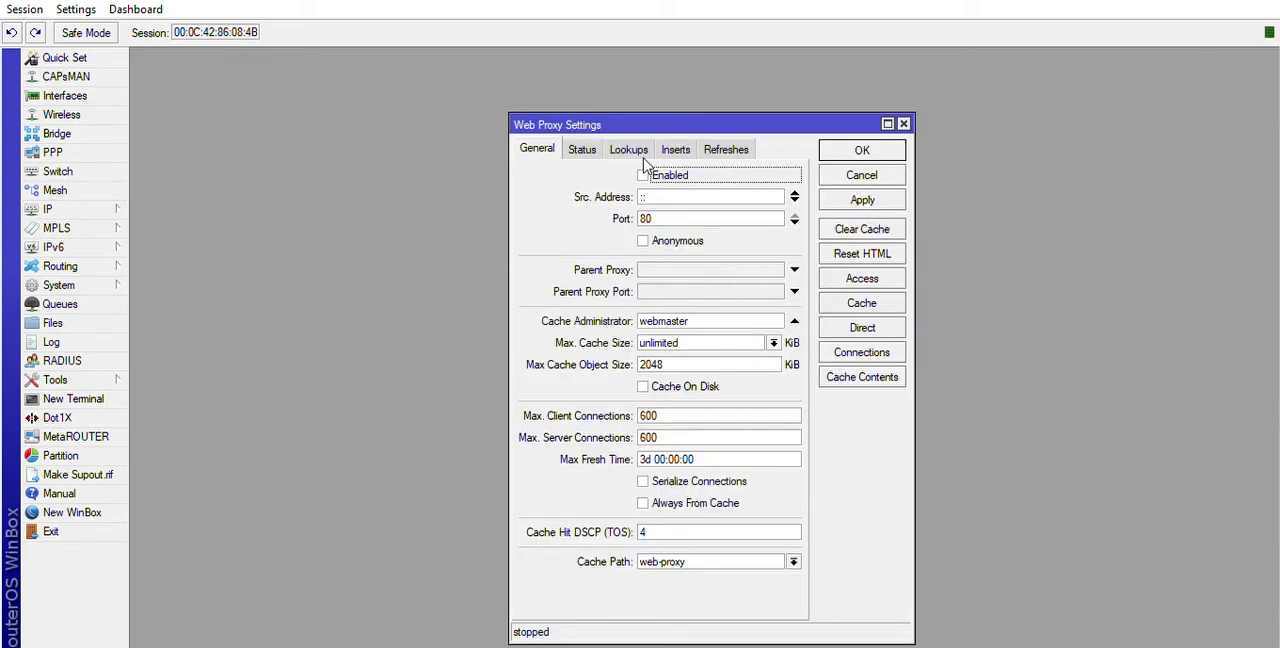
# Back in WinBox, enable the web proxy, set its port to 3128 and turn on Anonymous.
pyautogui.click(643, 175)
pyautogui.doubleClick(697, 215)
pyautogui.write('3')
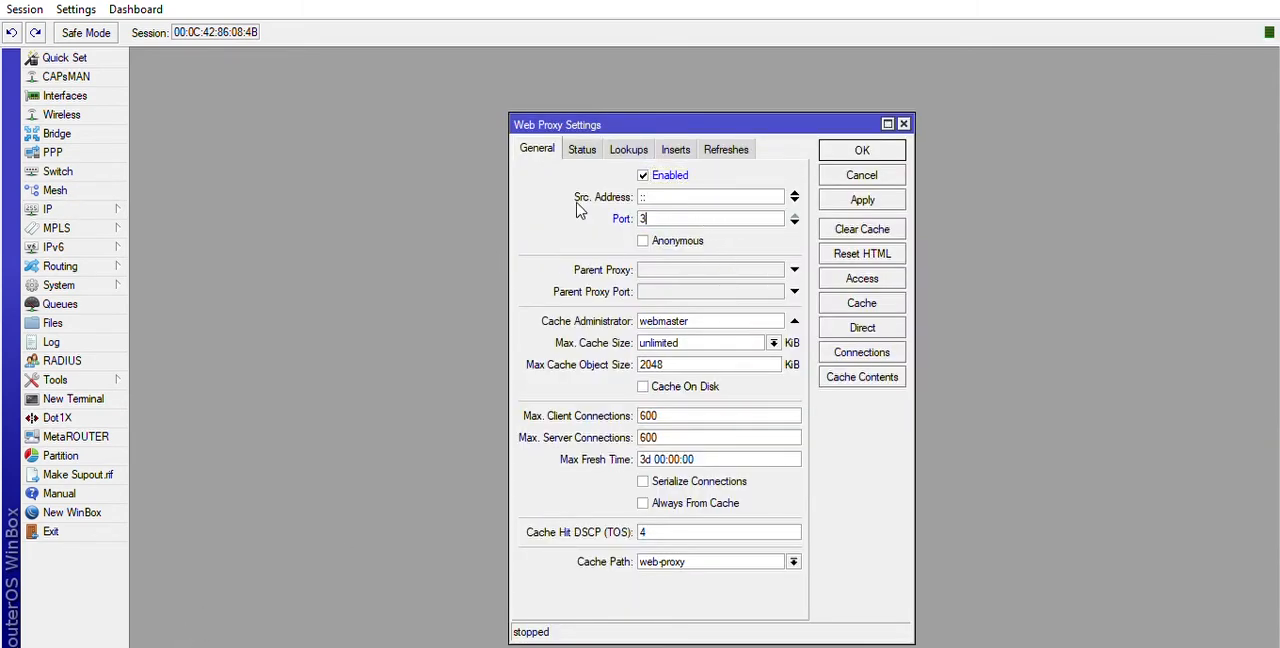
pyautogui.write('128')
pyautogui.click(643, 240)
# Replace the web proxy's cache administrator with the group's e-mail address, enable Cache On Disk and apply the settings.
pyautogui.moveTo(702, 318); pyautogui.dragTo(655, 316)
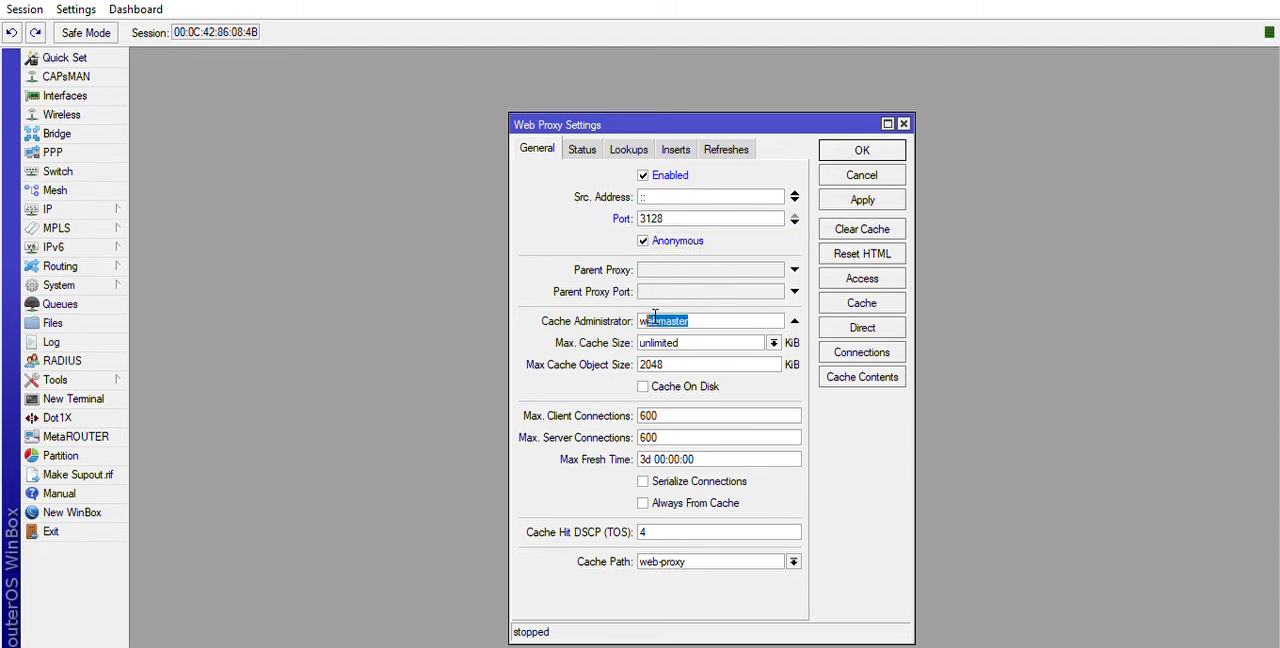
pyautogui.press('BackSpace')
pyautogui.press('BackSpace')
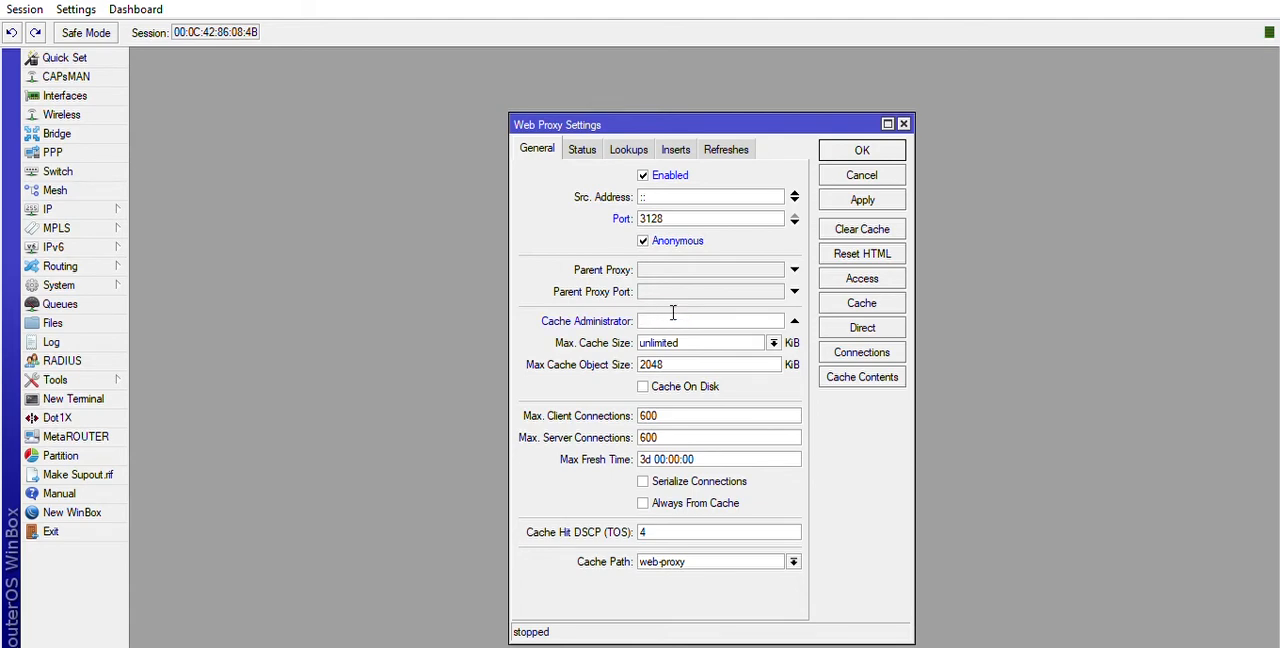
pyautogui.click(643, 386)
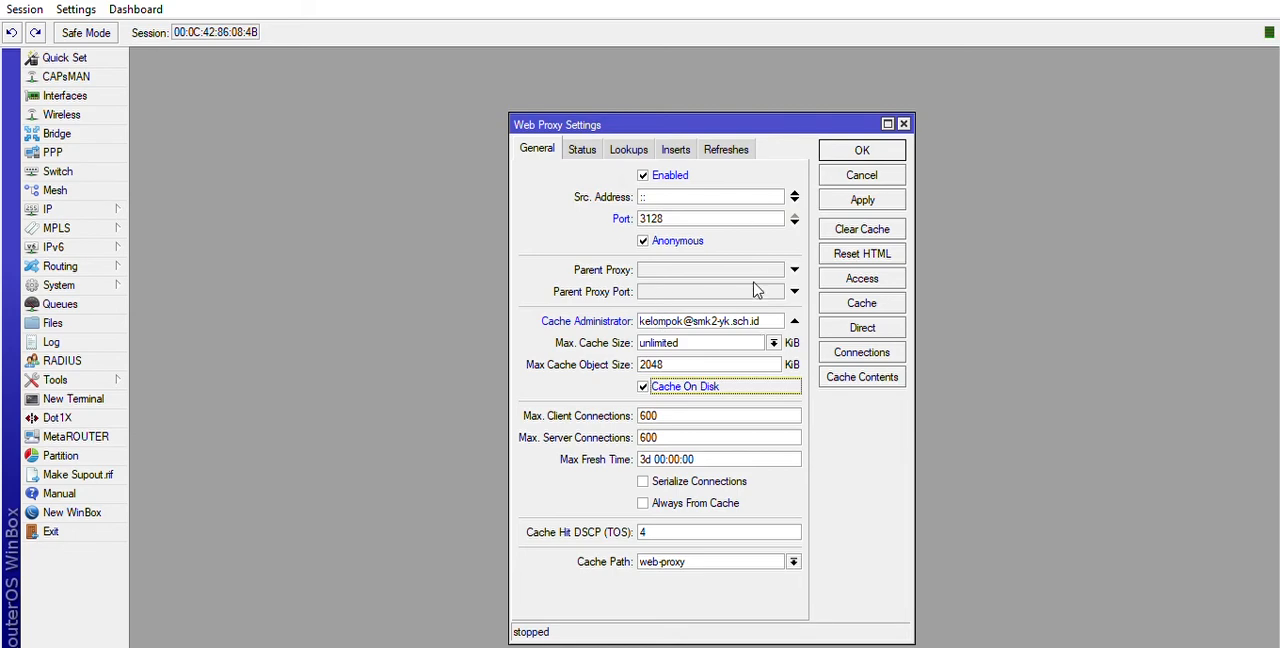
pyautogui.click(864, 198)
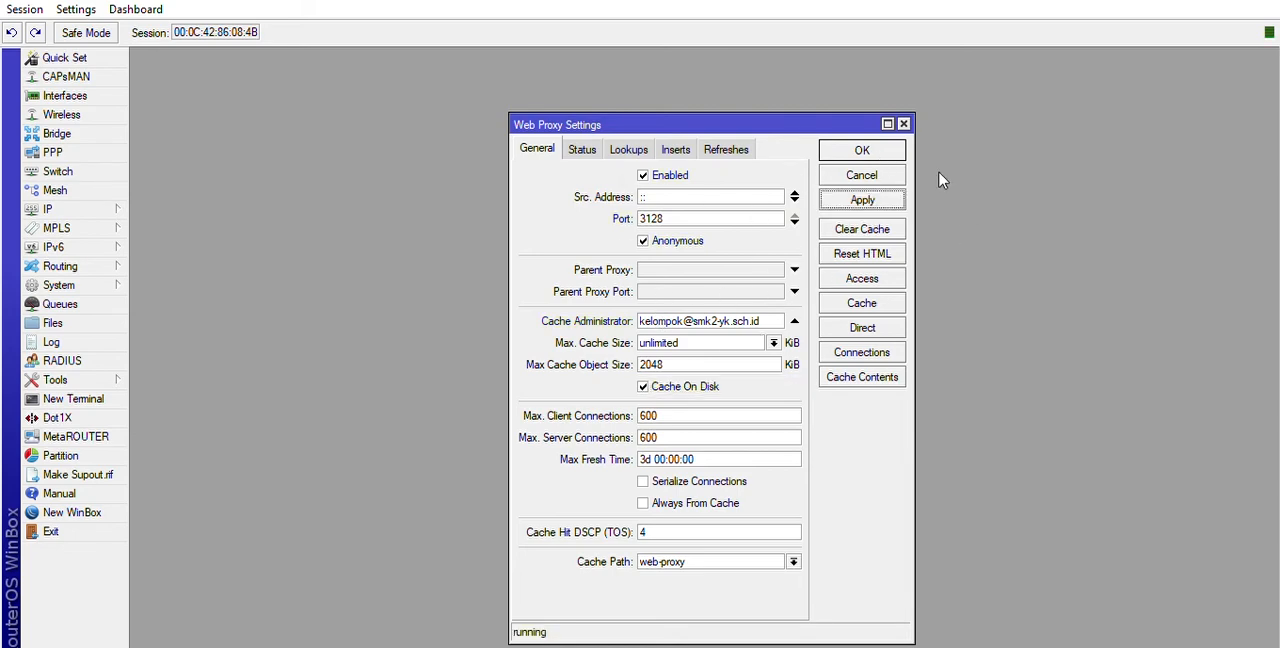
# Add a web proxy access rule that denies the destination host linux.co.id.
pyautogui.click(866, 277)
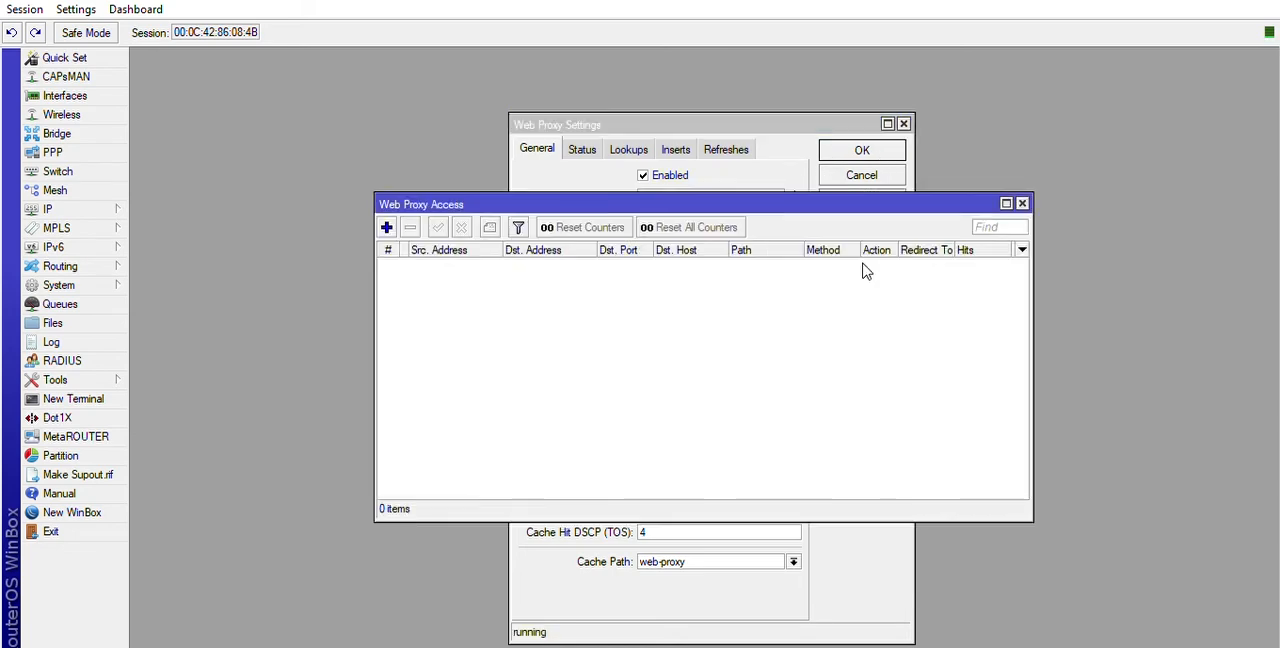
pyautogui.click(386, 227)
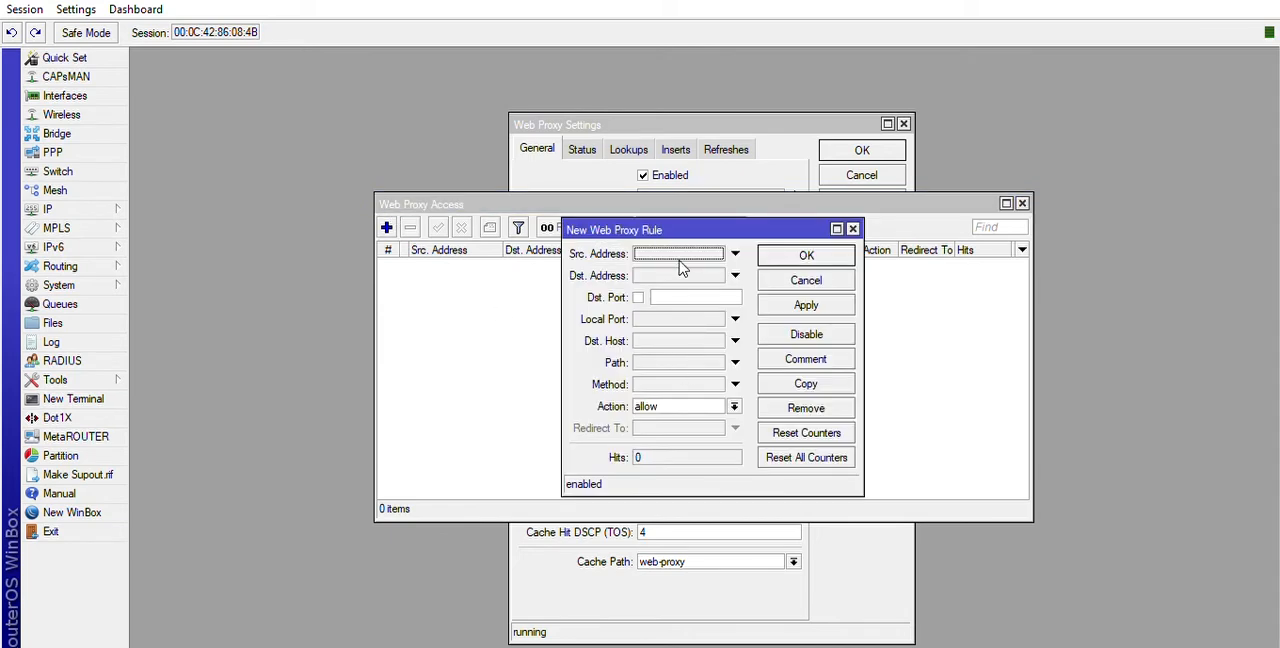
pyautogui.click(684, 341)
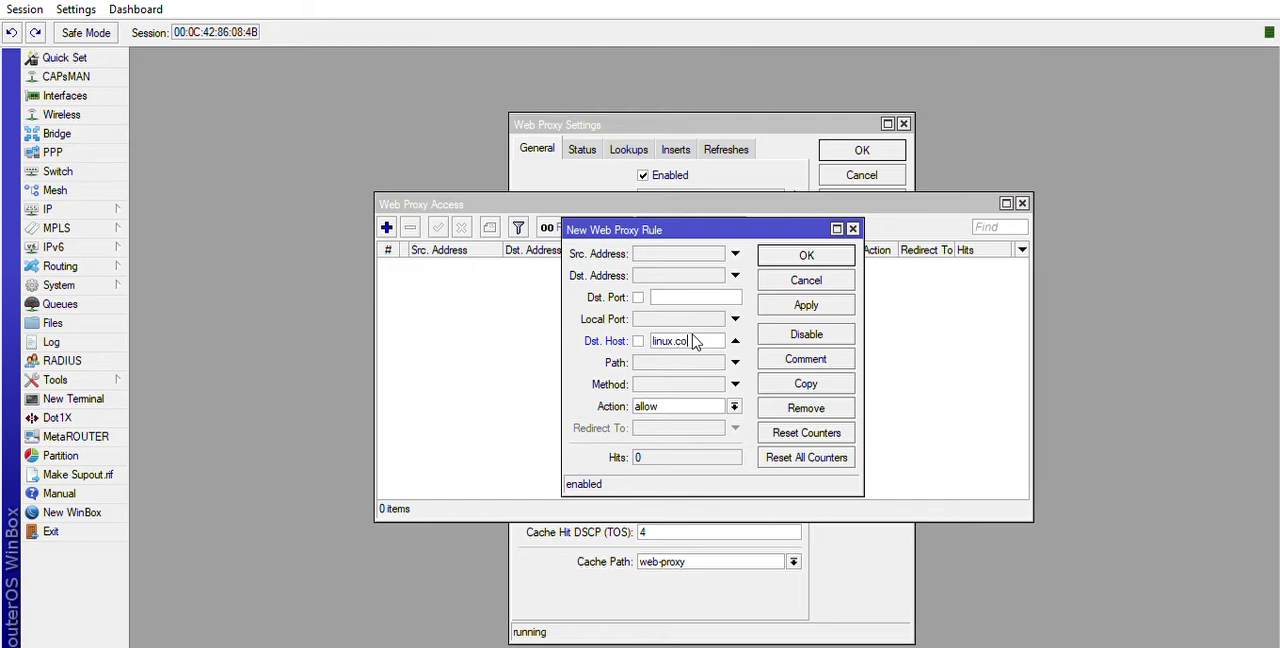
pyautogui.write('linux.co.id')
pyautogui.click(681, 405)
pyautogui.click(644, 422)
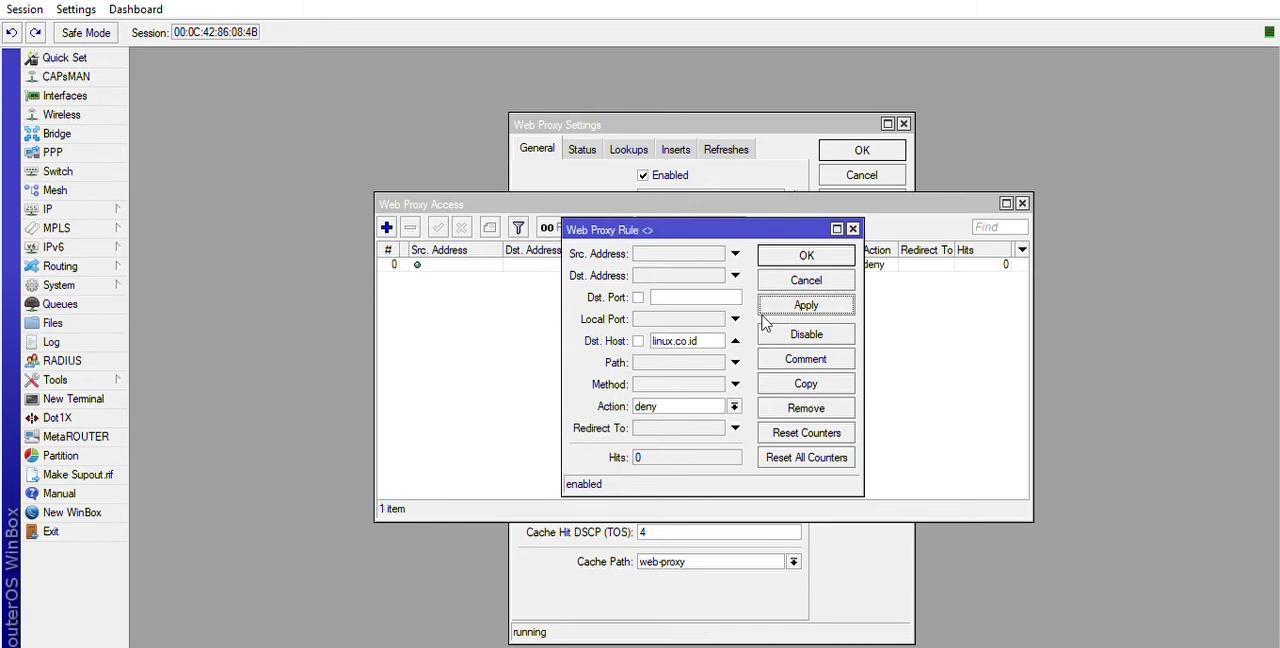
pyautogui.click(801, 252)
# Add a second web proxy access rule that denies the destination host ftp.vsudo.co.
pyautogui.click(387, 227)
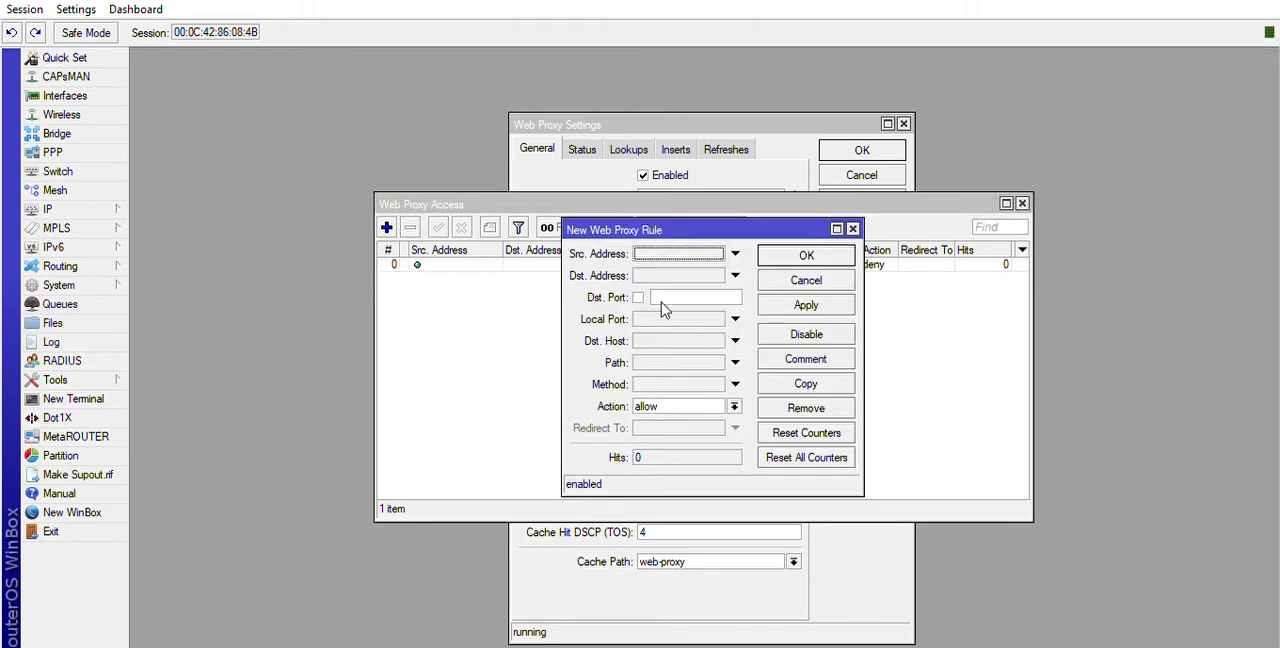
pyautogui.click(652, 340)
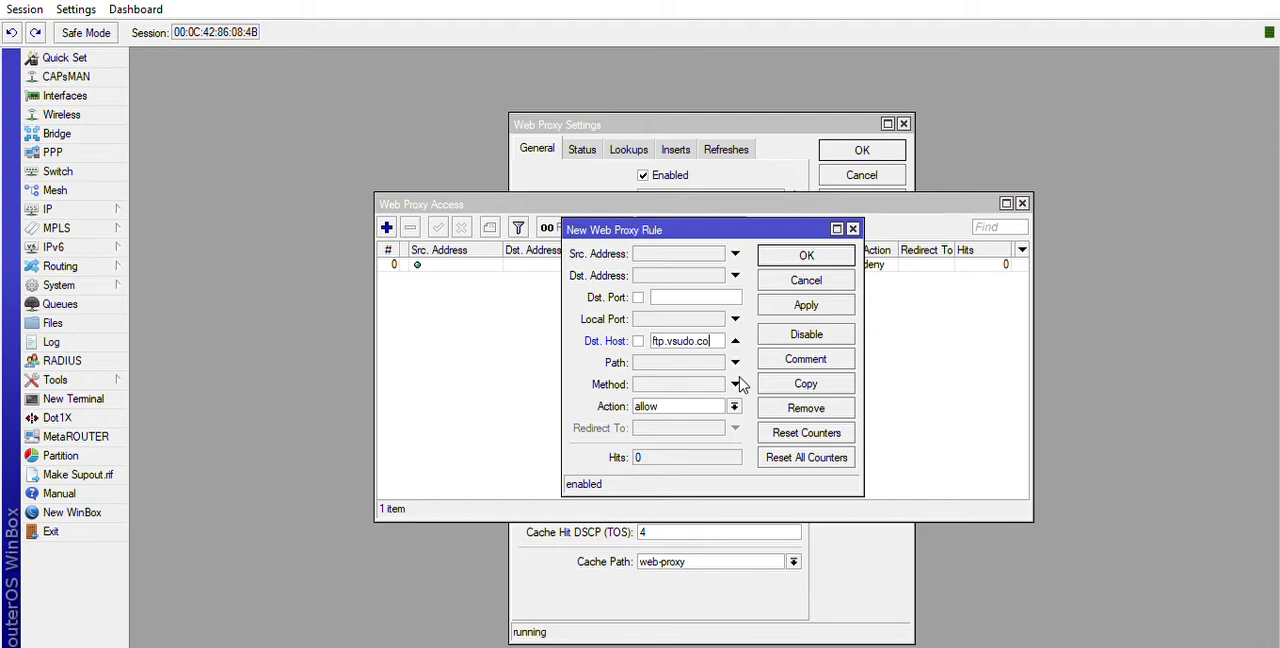
pyautogui.click(677, 410)
pyautogui.click(685, 400)
pyautogui.click(681, 411)
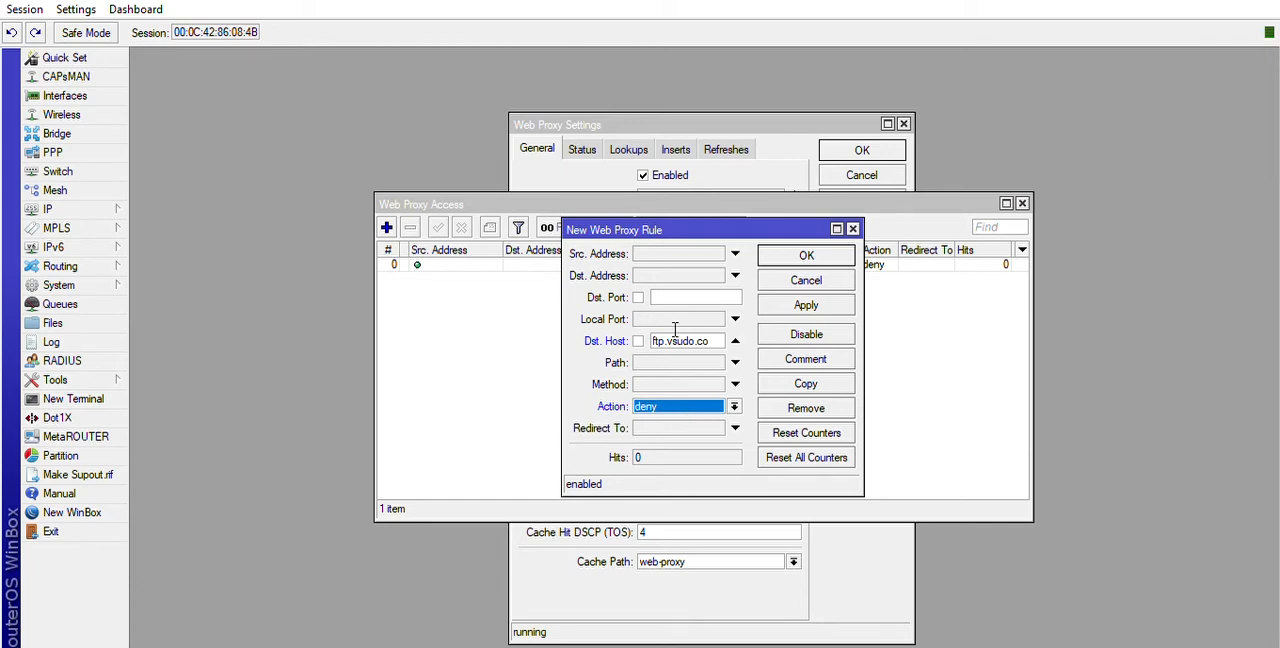
pyautogui.click(802, 302)
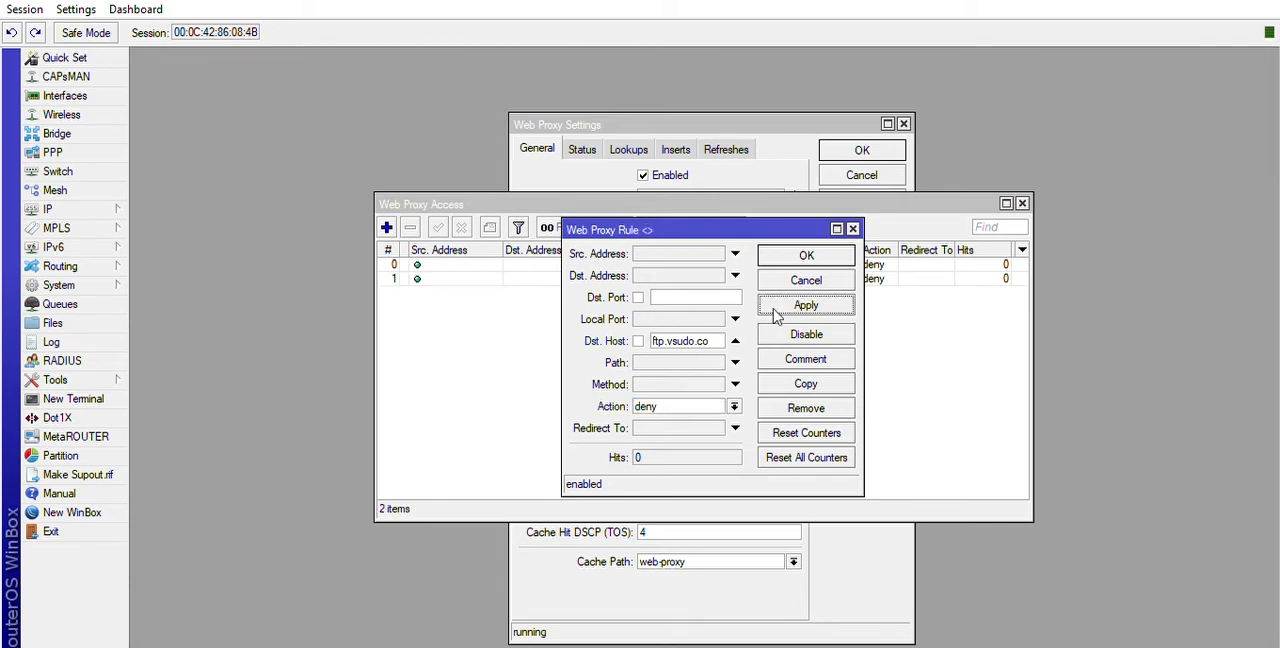
pyautogui.click(803, 260)
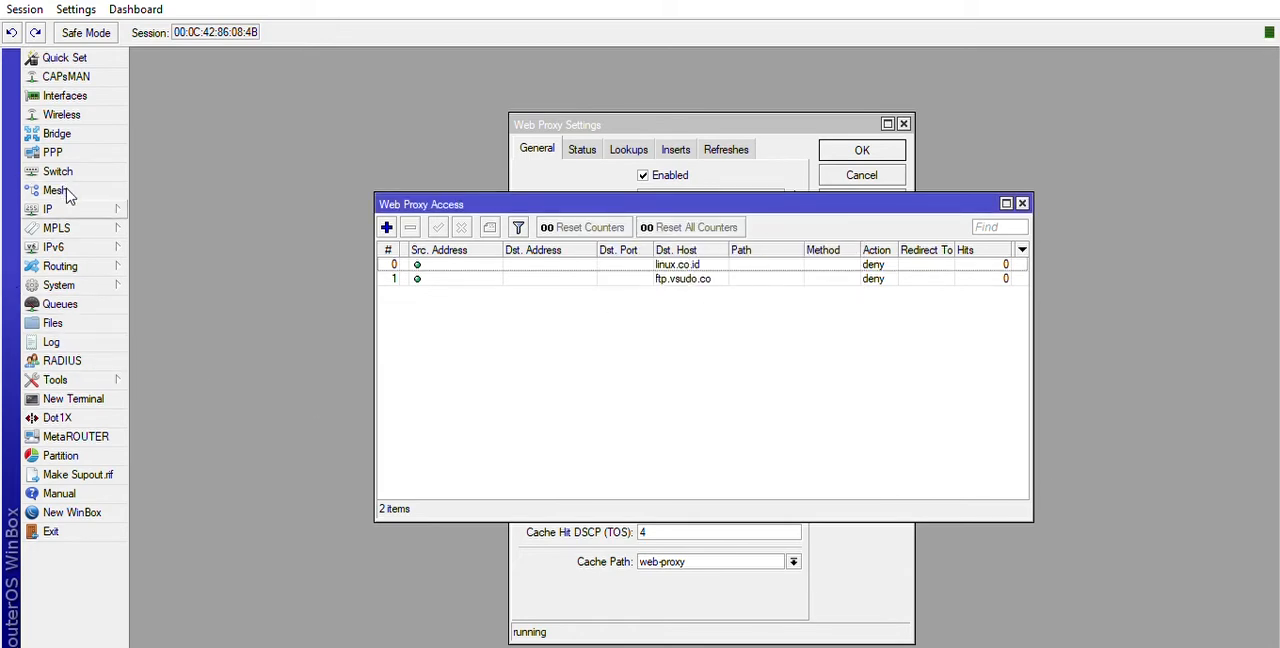
# Start a new firewall NAT rule with chain dstnat, protocol tcp, destination port 80 and incoming interface ether2.
pyautogui.click(171, 337)
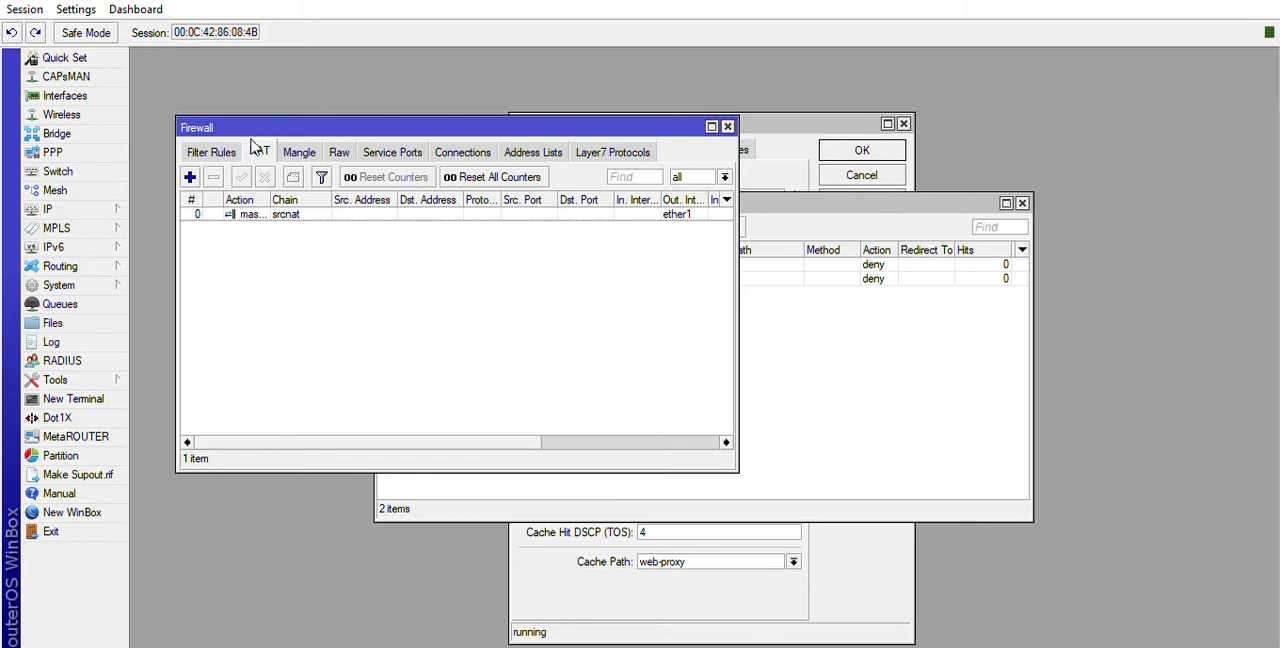
pyautogui.click(189, 176)
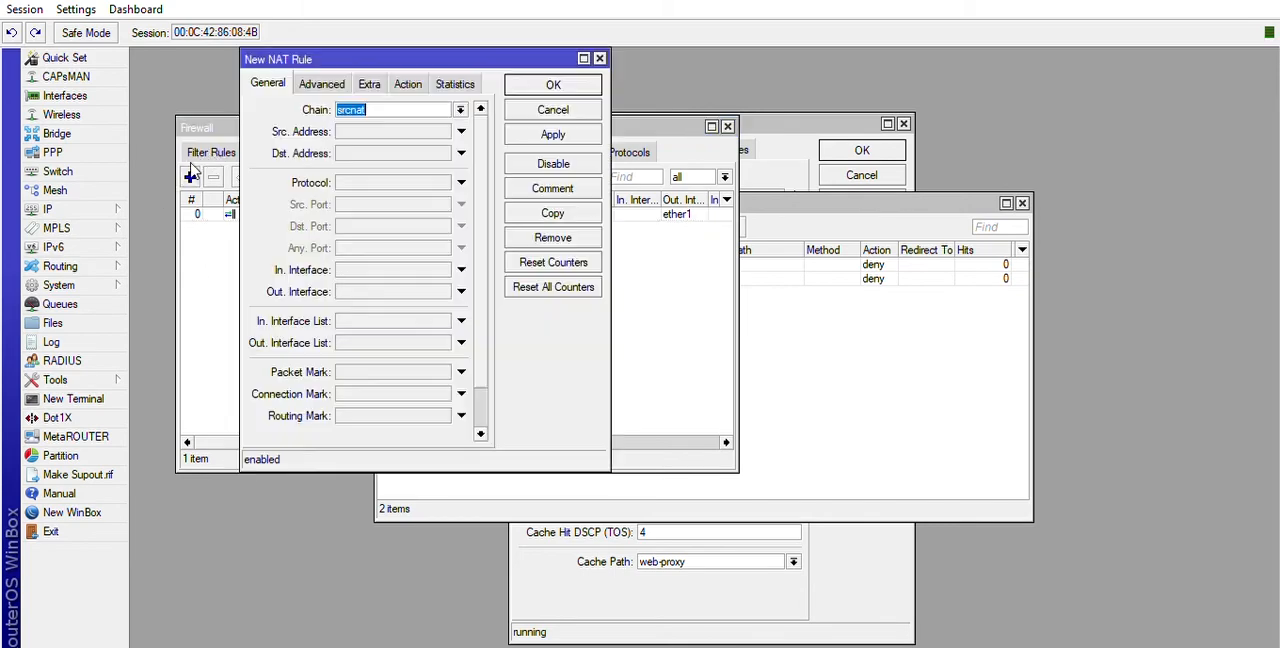
pyautogui.click(378, 104)
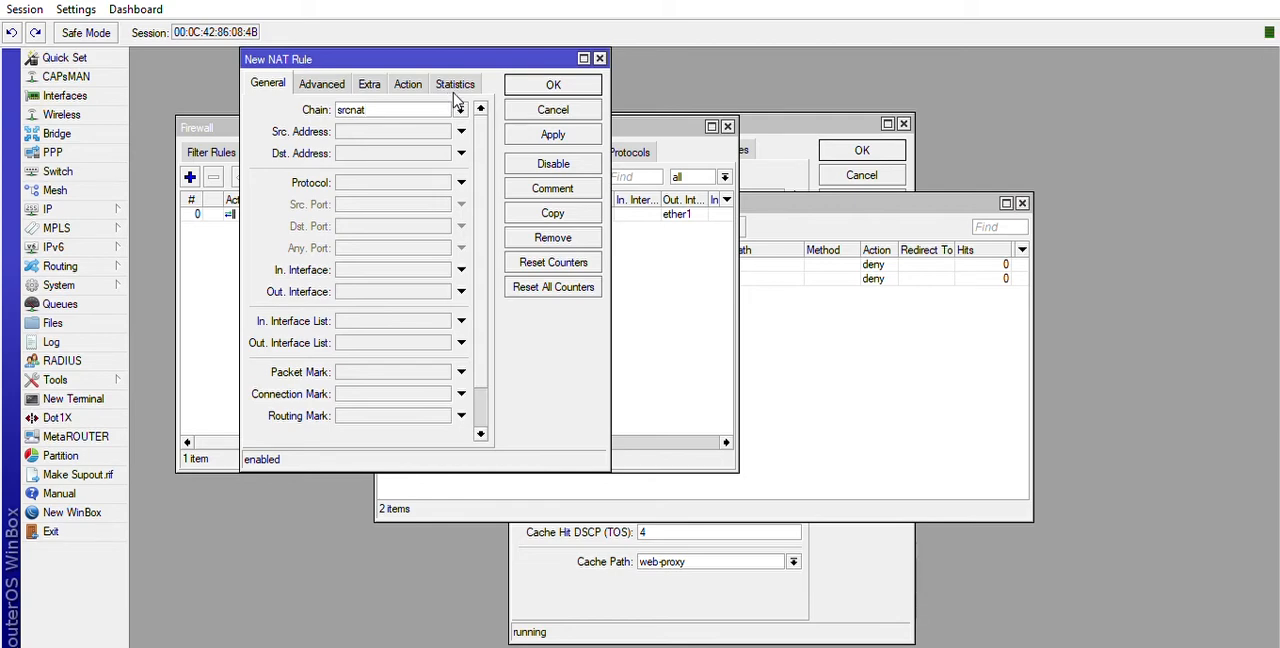
pyautogui.press('Down')
pyautogui.click(345, 264)
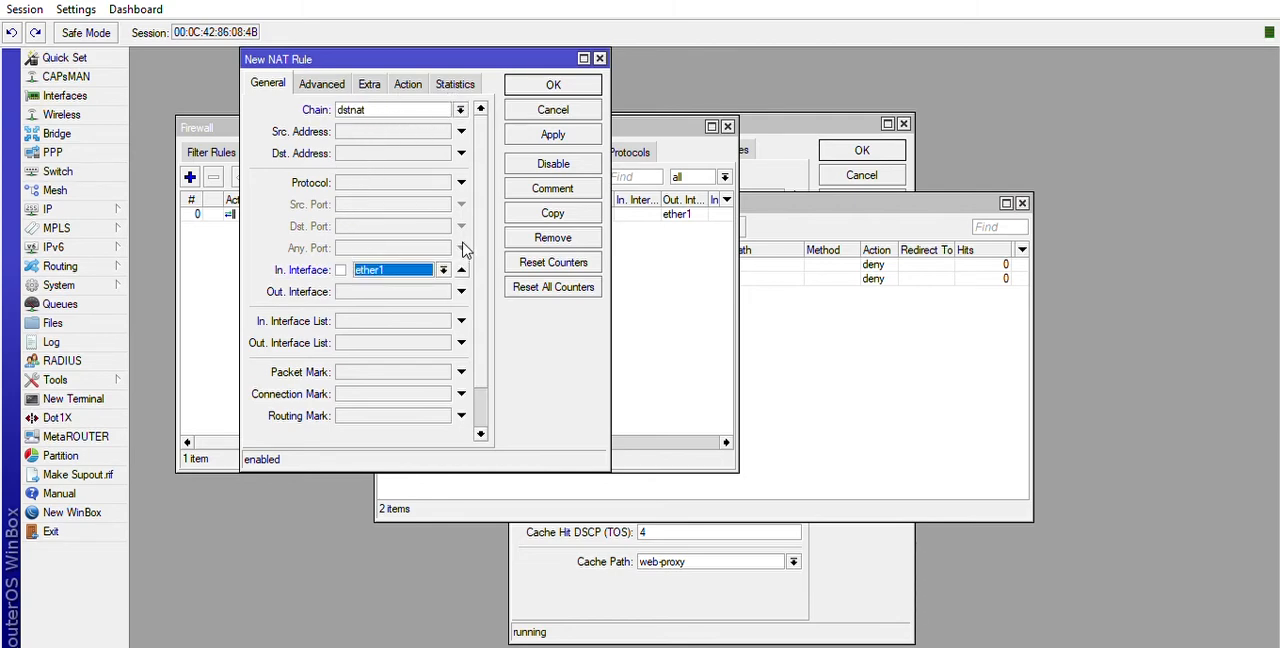
pyautogui.click(443, 265)
pyautogui.press('Down')
pyautogui.click(358, 178)
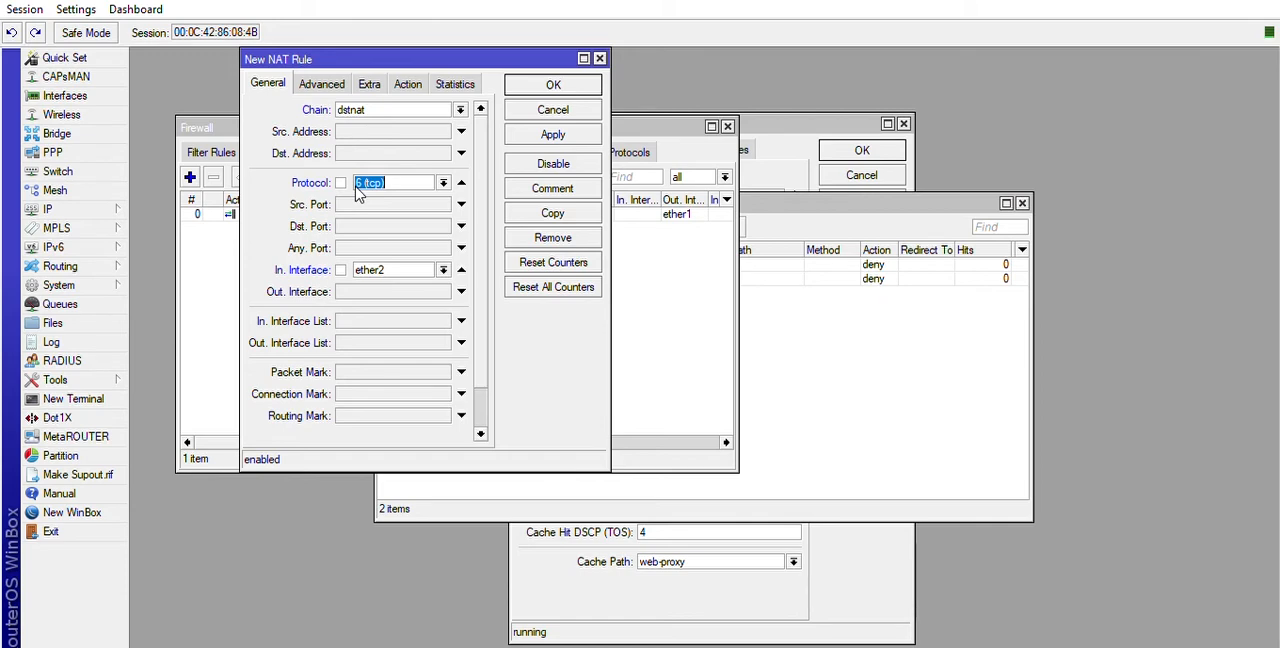
pyautogui.click(349, 220)
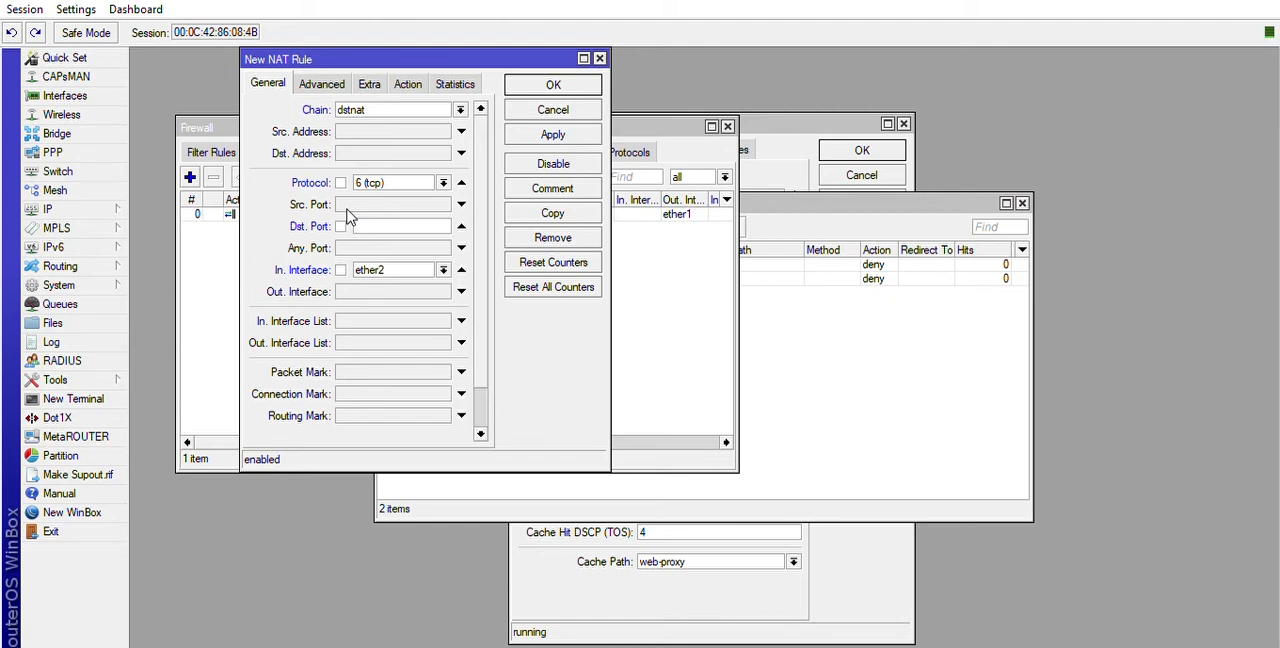
pyautogui.write('80')
# Set the new NAT rule's action to redirect to port 3128 and apply the rule.
pyautogui.click(407, 84)
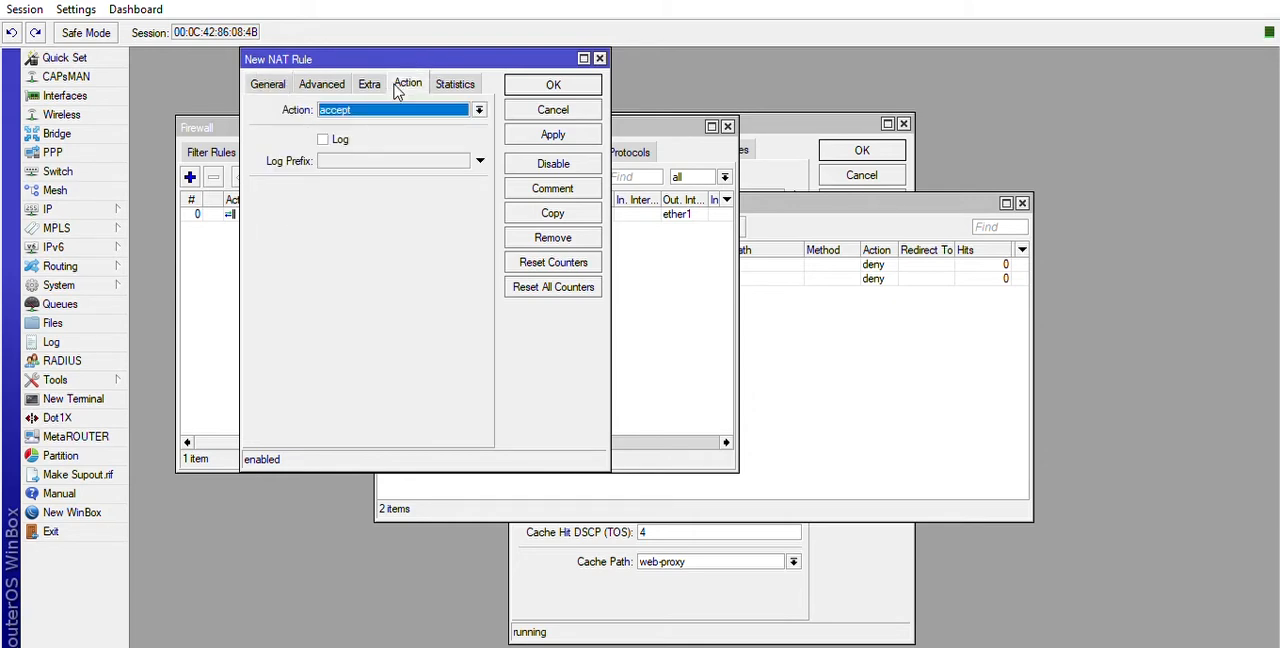
pyautogui.click(359, 217)
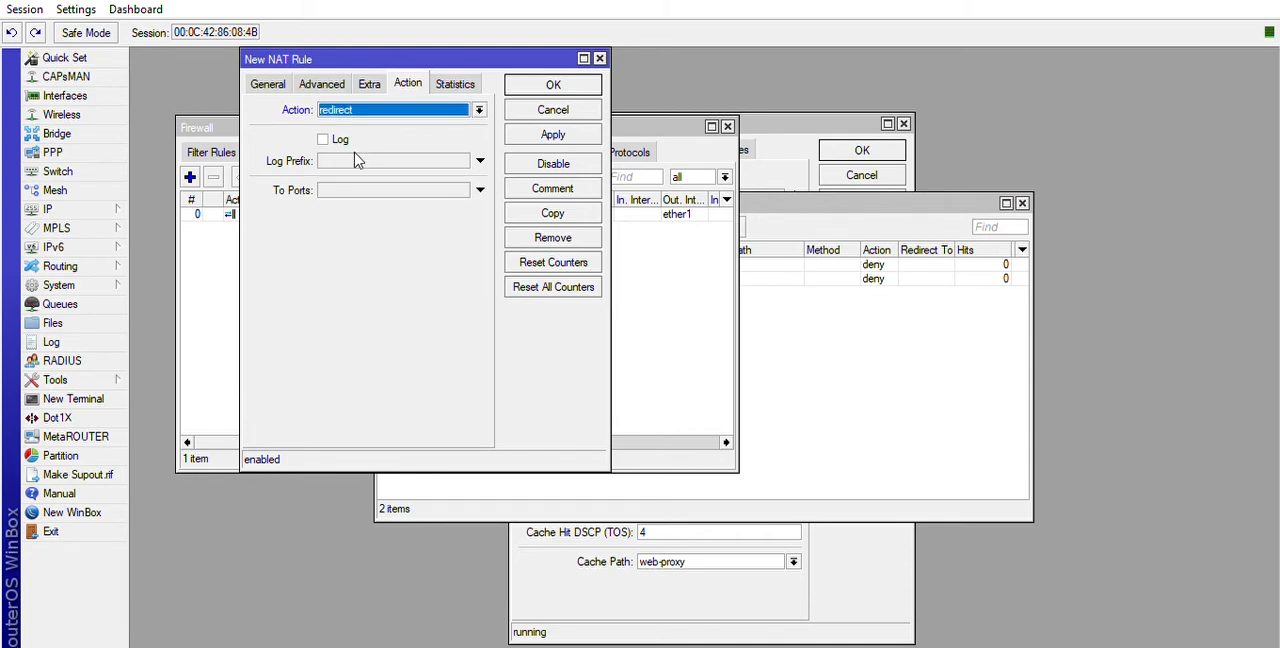
pyautogui.click(360, 190)
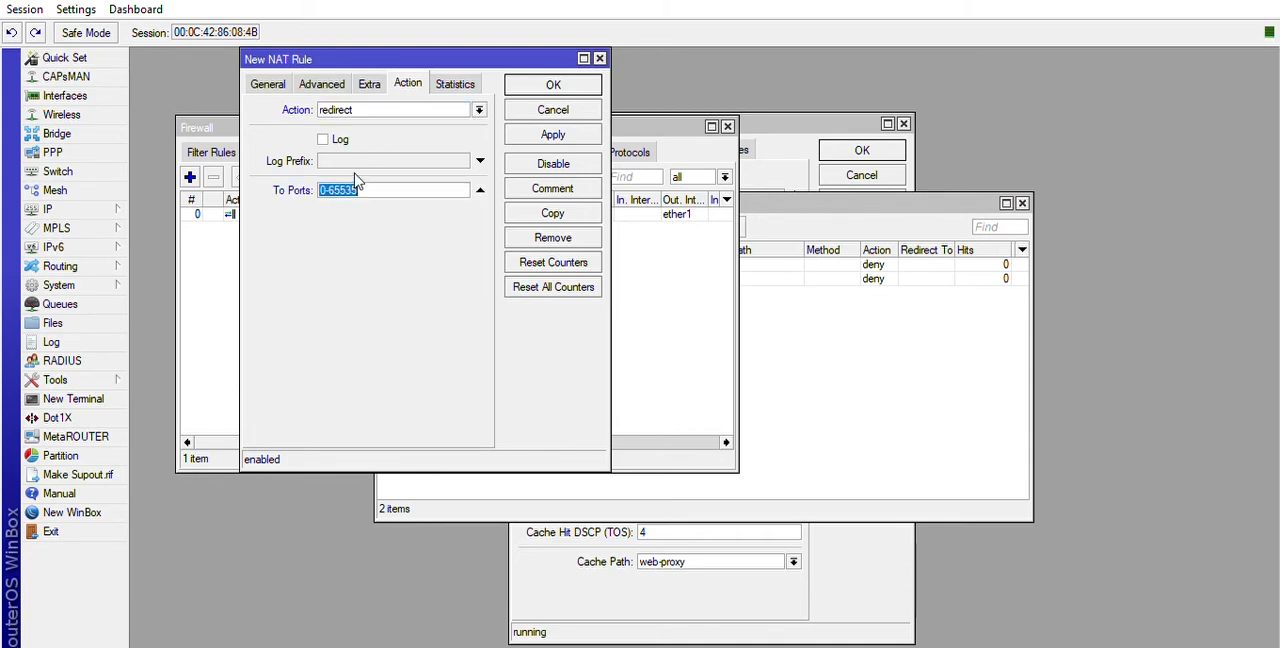
pyautogui.write('312')
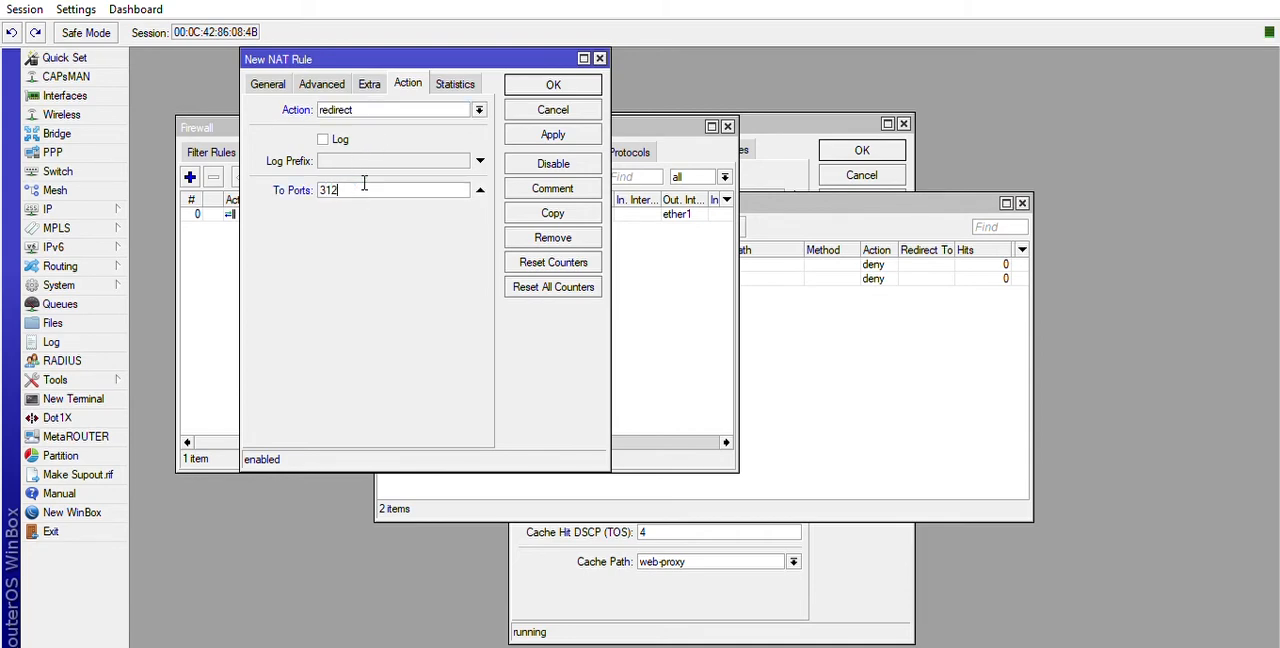
pyautogui.write('8')
pyautogui.click(552, 134)
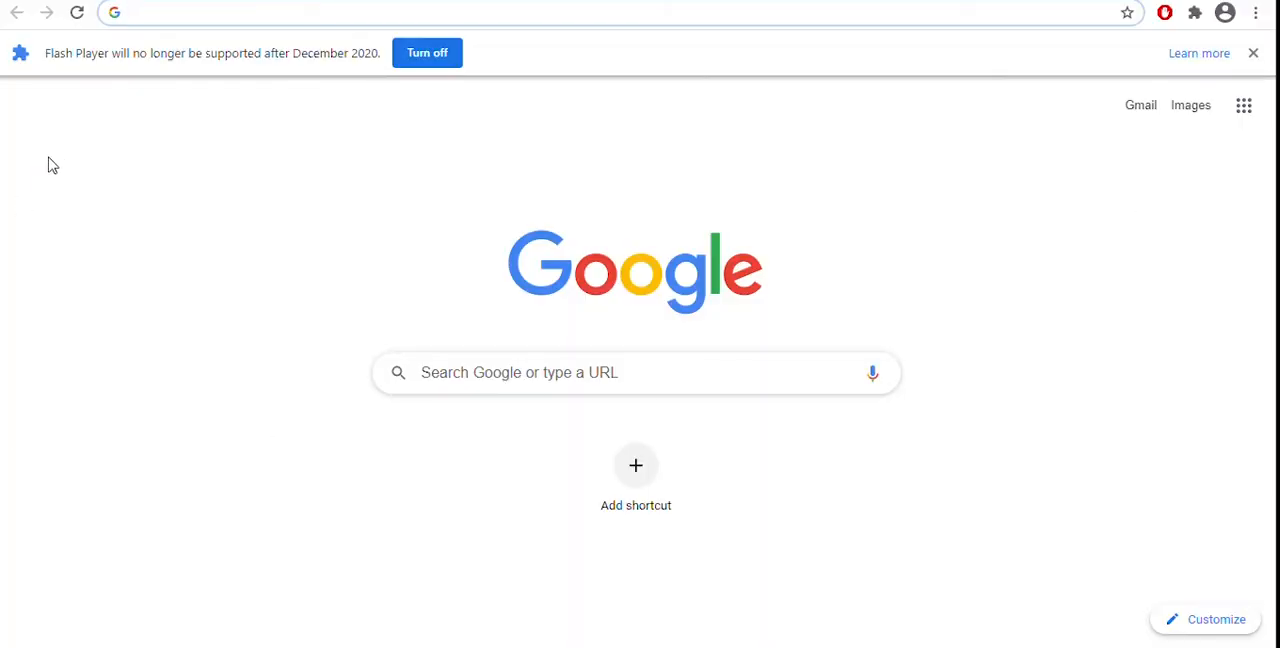
# Switch to Chrome and open linux.co.id to test the web proxy's site blocking.
pyautogui.write('linu')
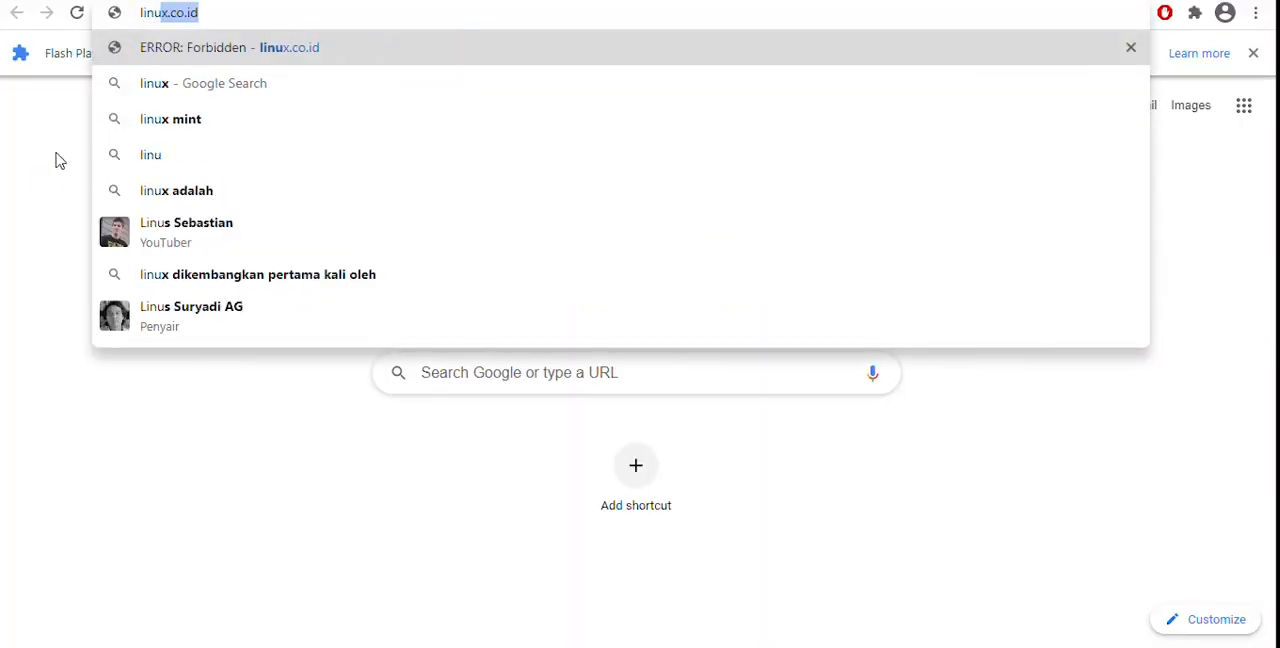
pyautogui.write('x.co.id')
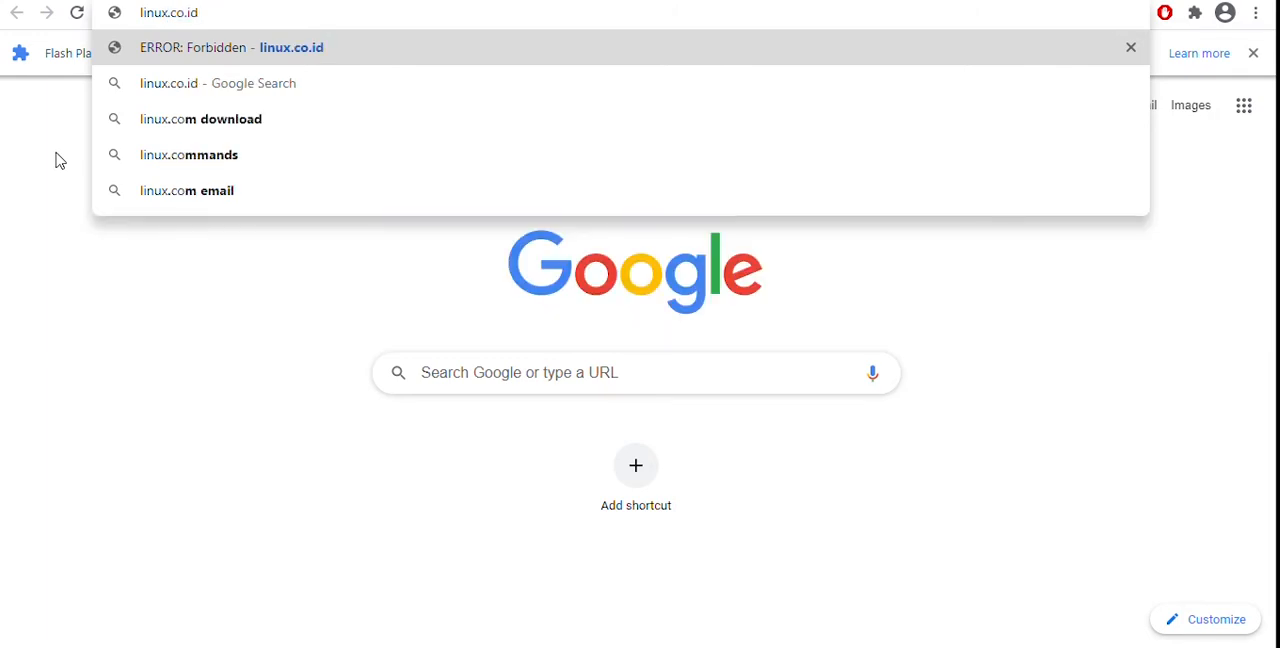
pyautogui.press('Return')
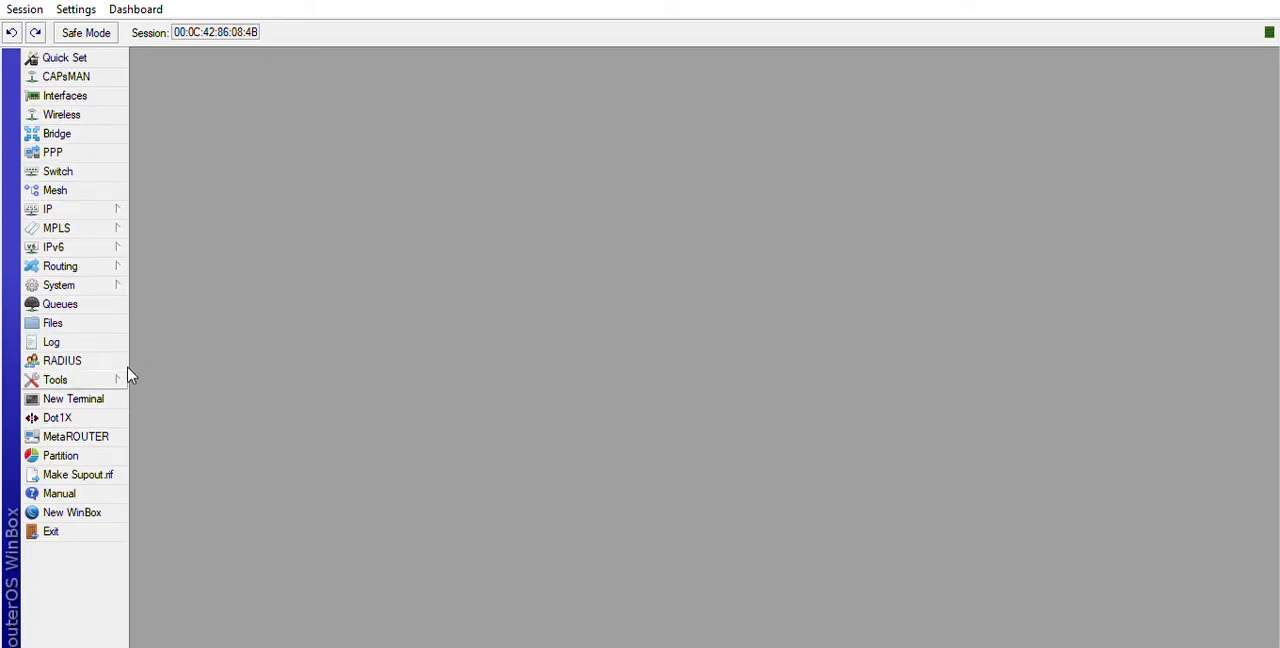
# Back in WinBox, start a new simple queue named limit-64k with the target 200.50.3.0/28.
pyautogui.click(60, 300)
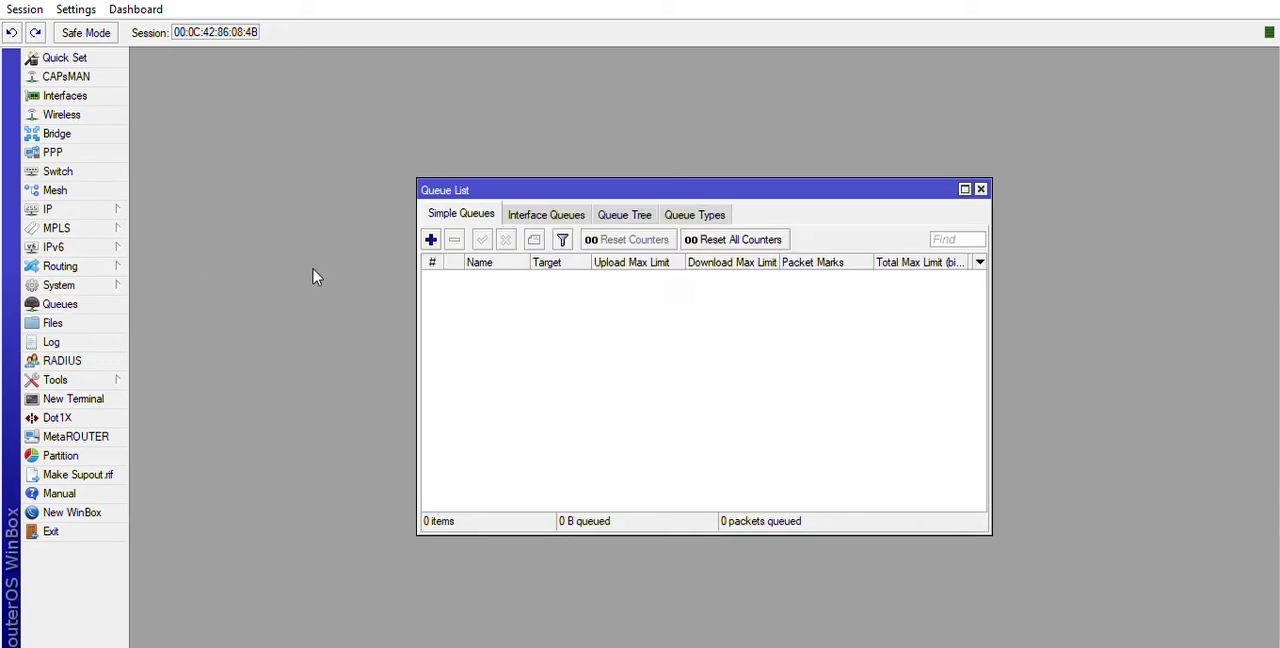
pyautogui.click(430, 239)
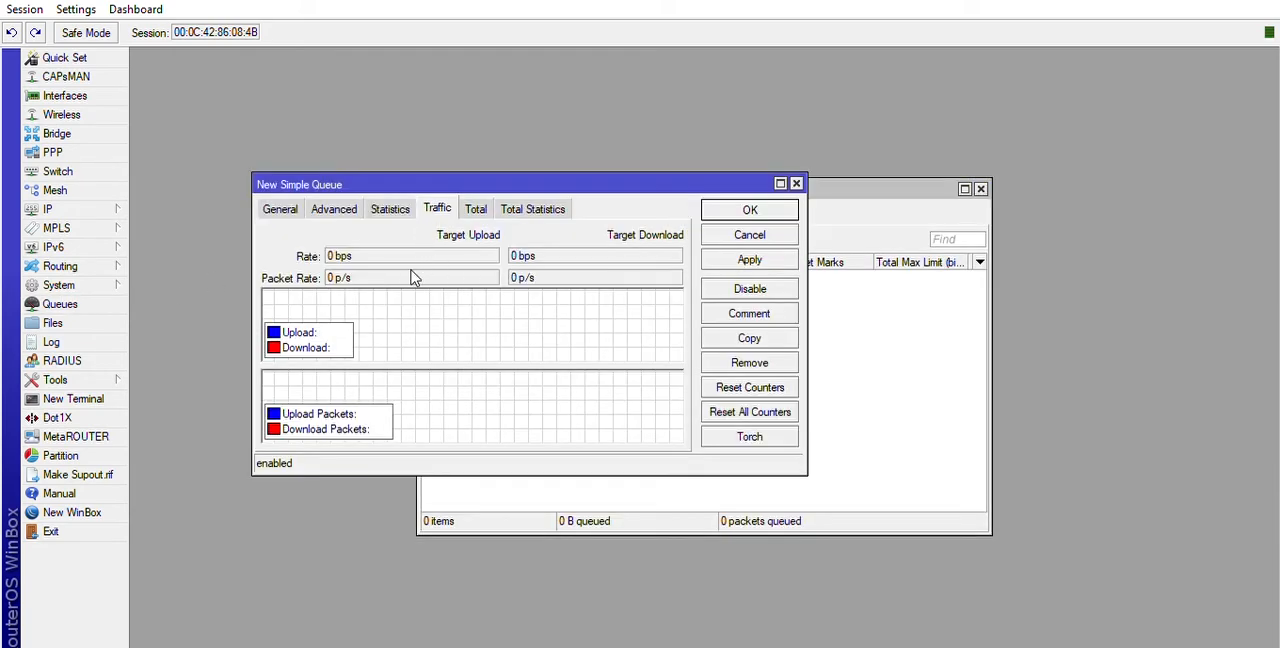
pyautogui.click(285, 209)
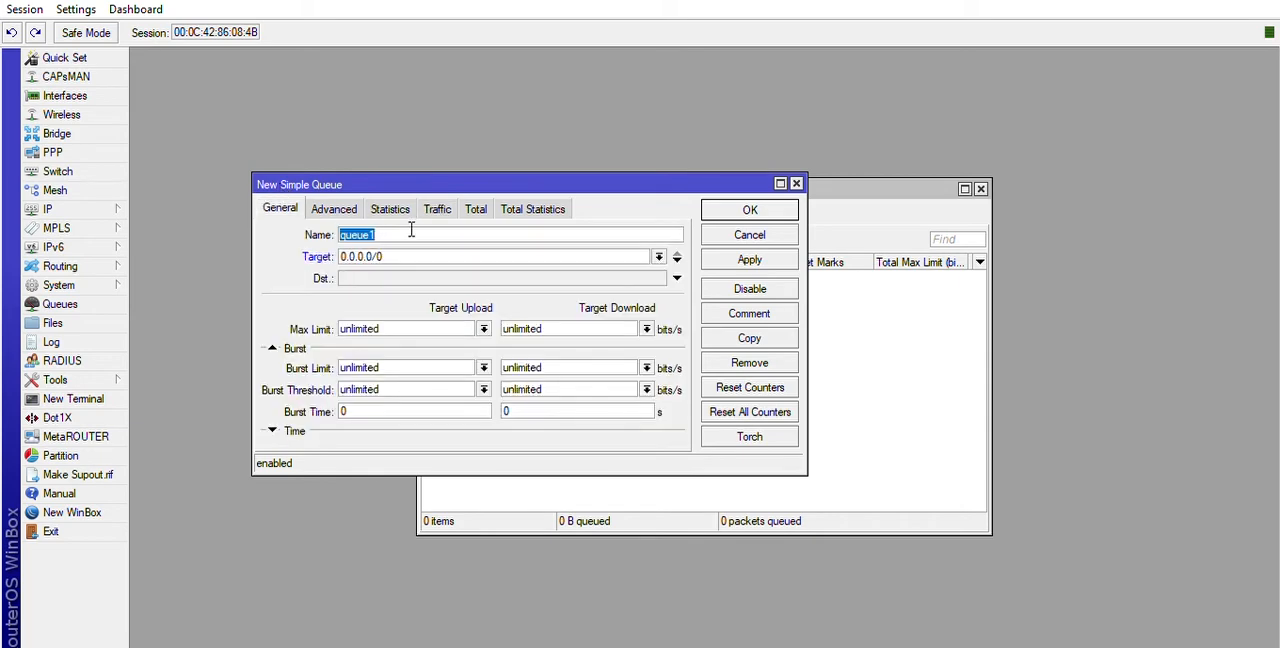
pyautogui.press('BackSpace')
pyautogui.doubleClick(409, 254)
pyautogui.write('20')
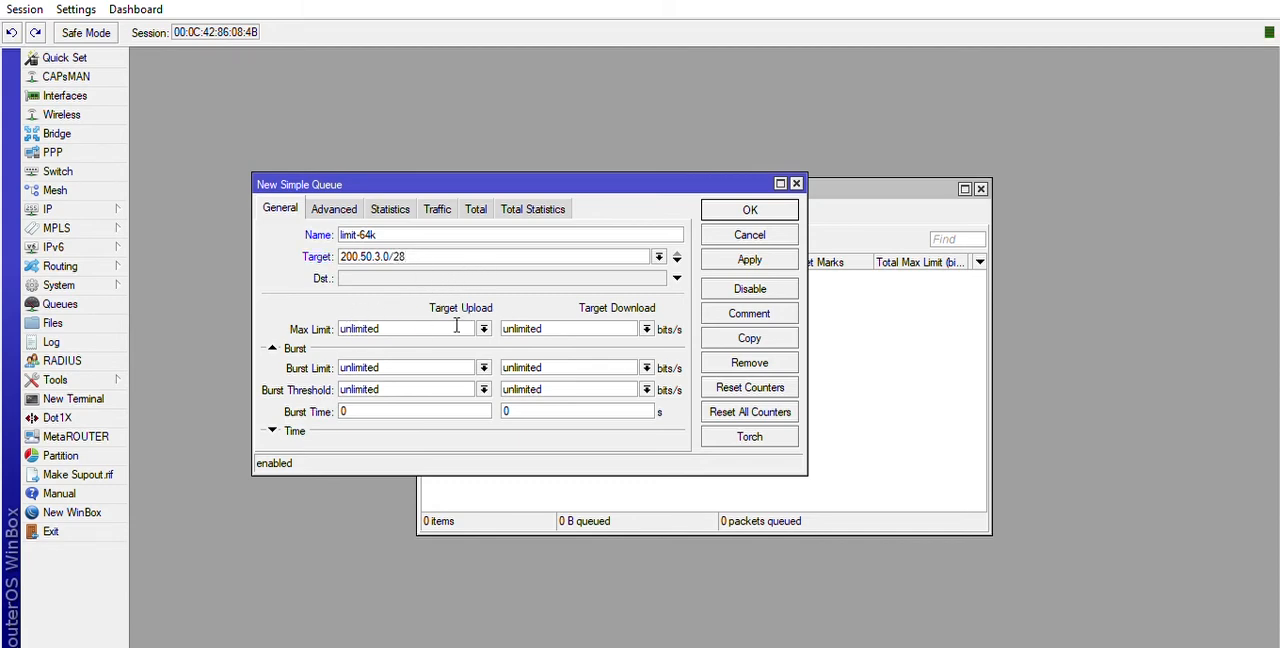
# Set the queue's maximum upload and download limits to 64k each and save the queue.
pyautogui.click(484, 328)
pyautogui.click(467, 343)
pyautogui.click(646, 329)
pyautogui.click(580, 342)
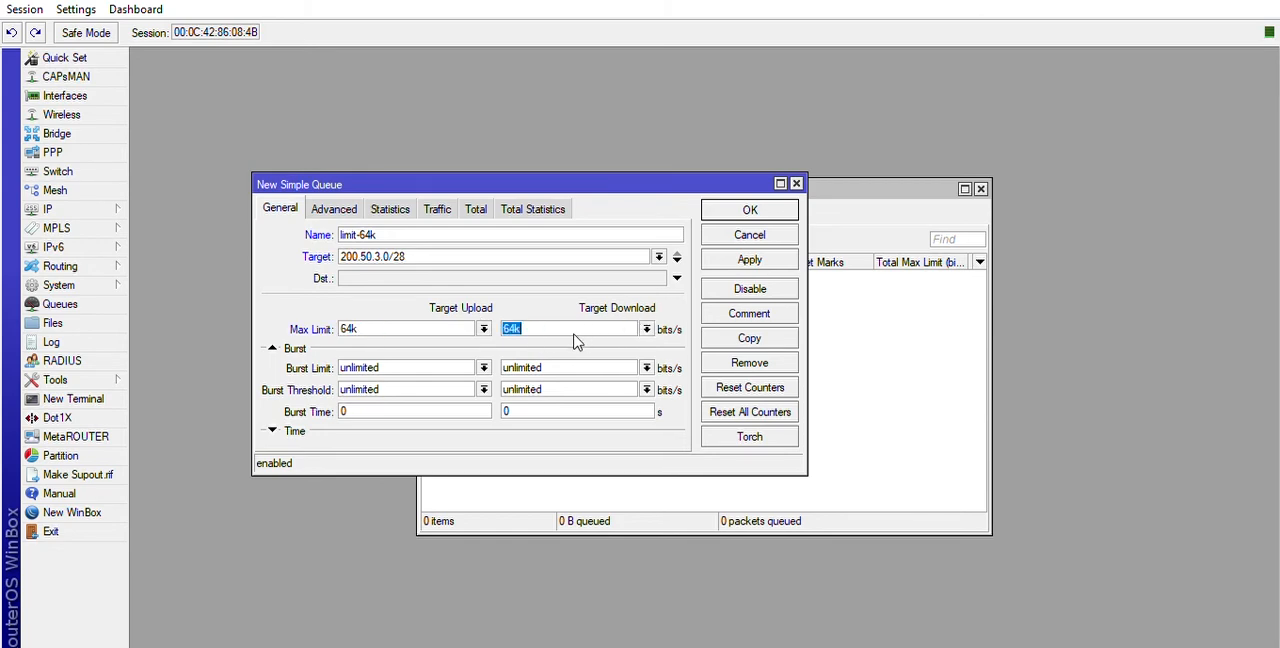
pyautogui.click(750, 260)
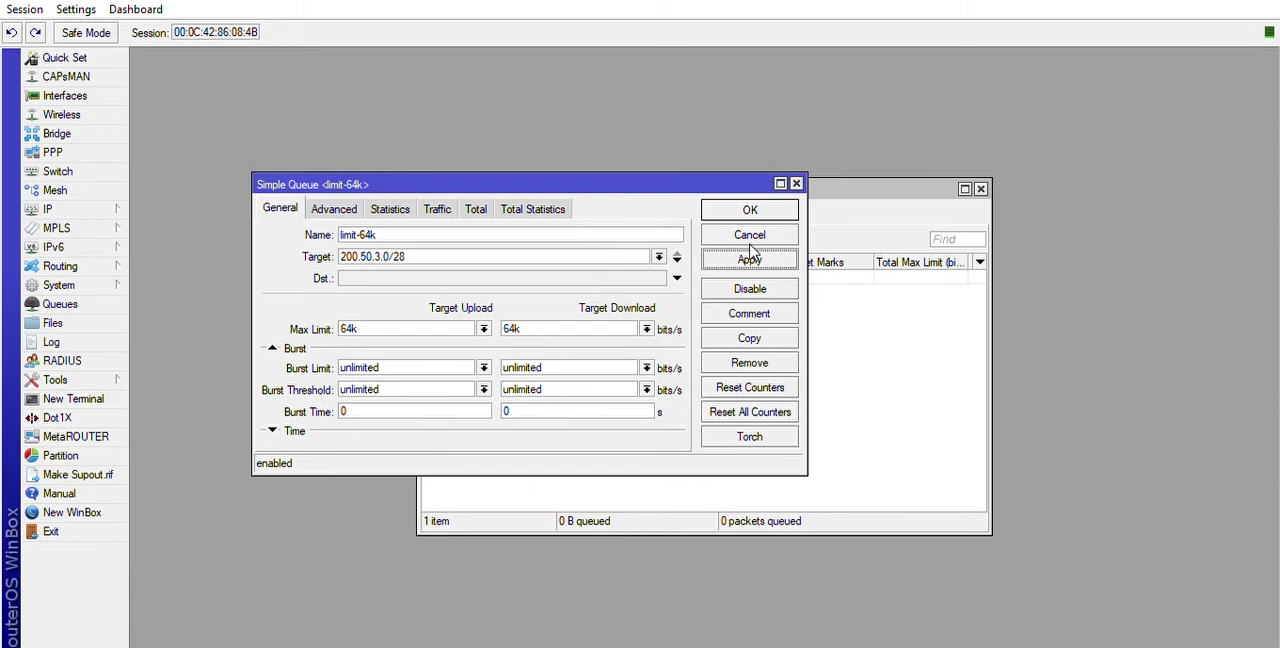
pyautogui.click(750, 210)
# Examine the limit-64k queue's statistics, traffic graphs and general settings, and close its window.
pyautogui.click(566, 276)
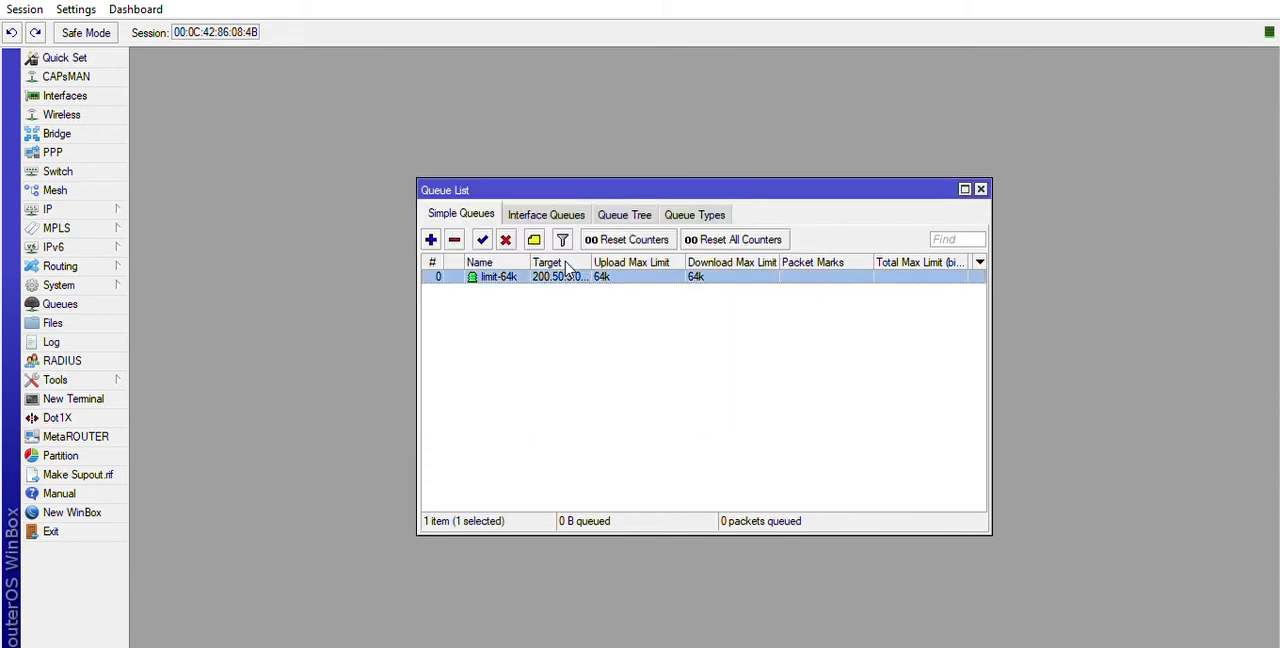
pyautogui.doubleClick(566, 275)
pyautogui.click(390, 209)
pyautogui.click(437, 208)
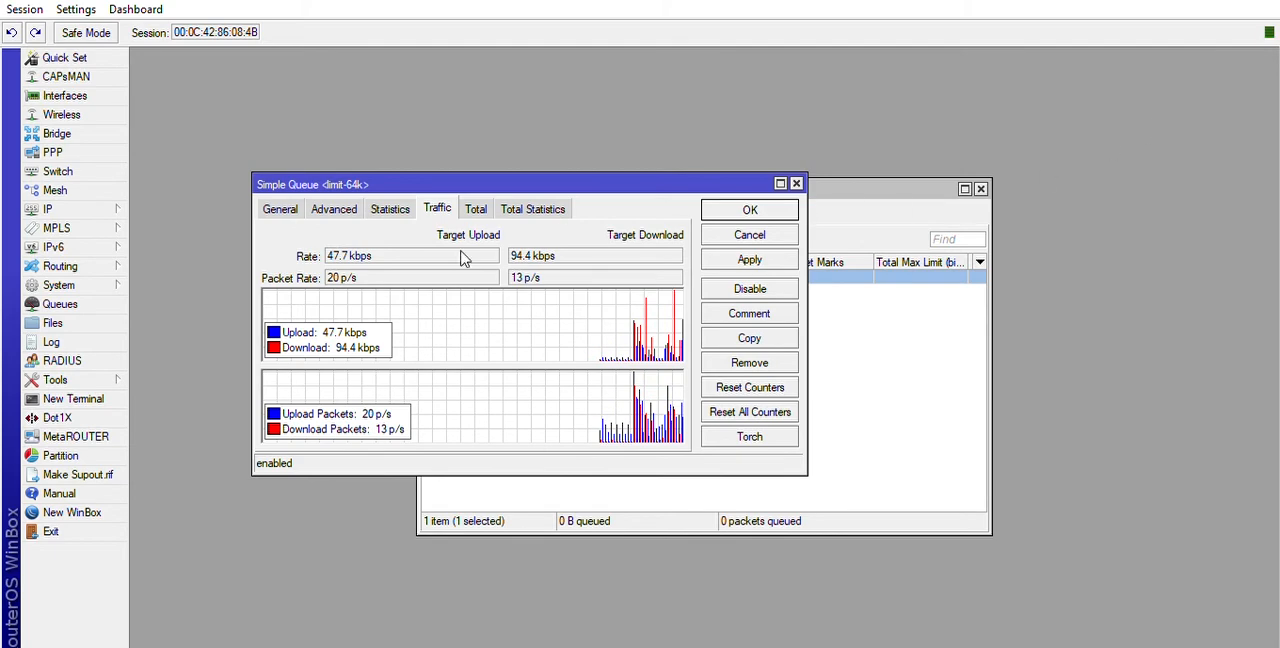
pyautogui.click(281, 208)
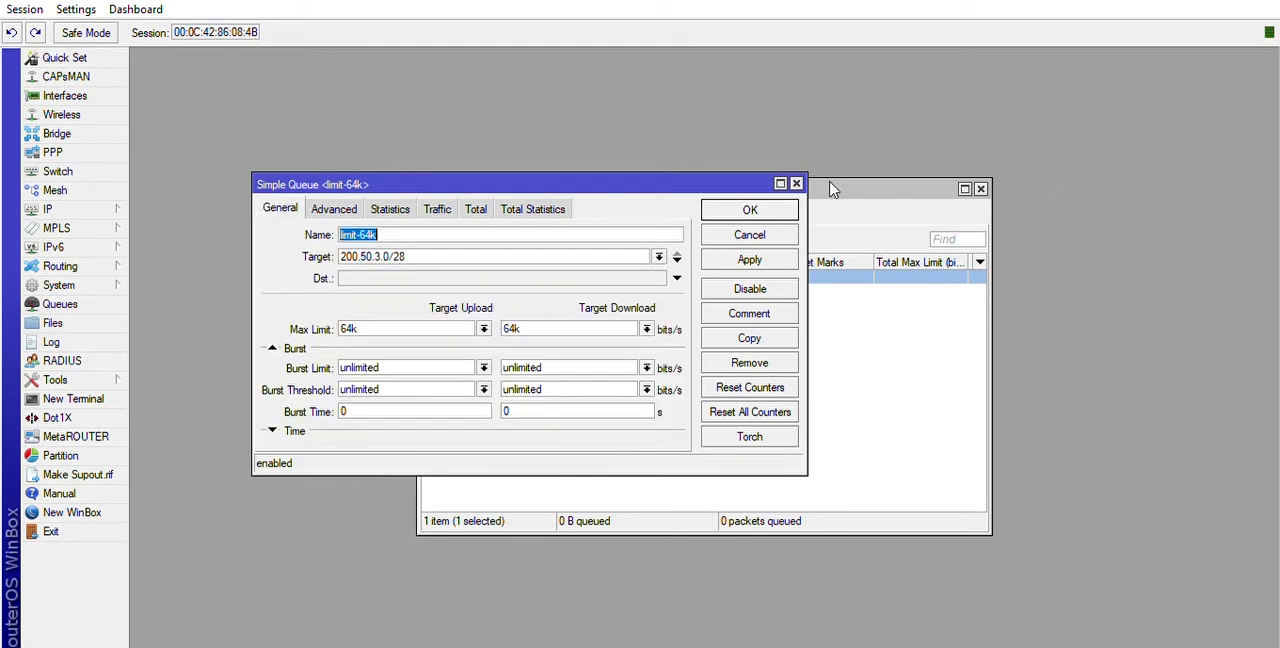
pyautogui.click(796, 184)
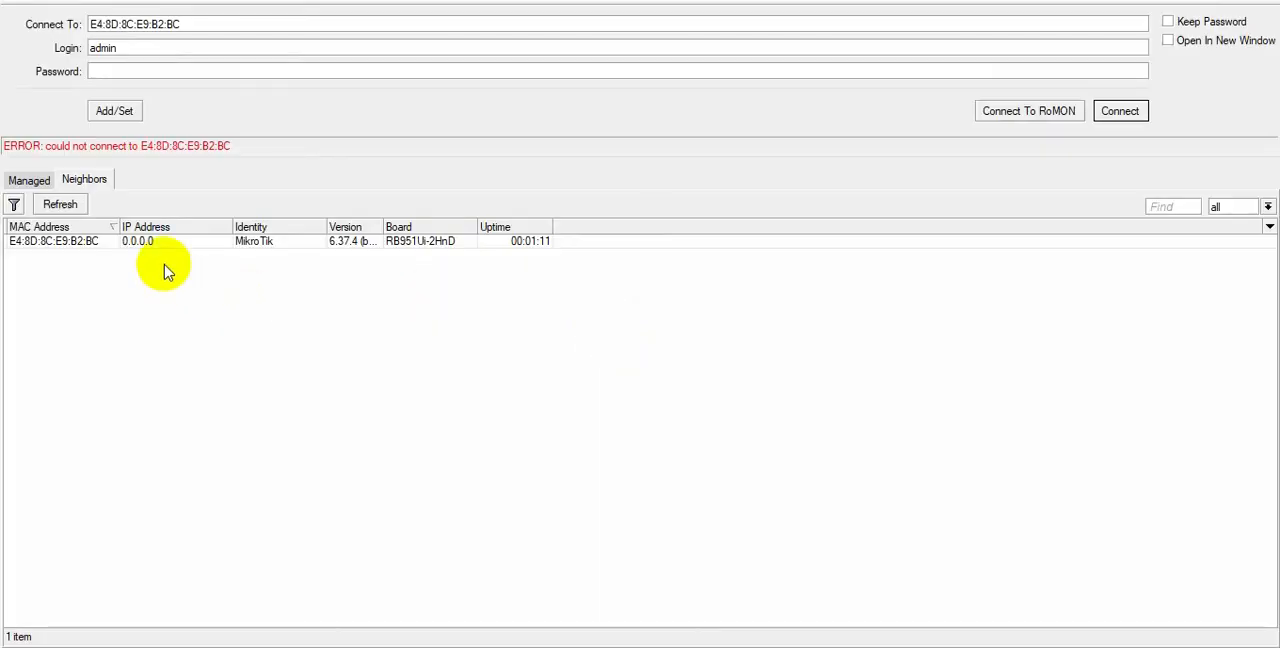
# Connect to the neighbouring RB951Ui-2HnD router as admin and add a DHCP client on ether1.
pyautogui.click(145, 241)
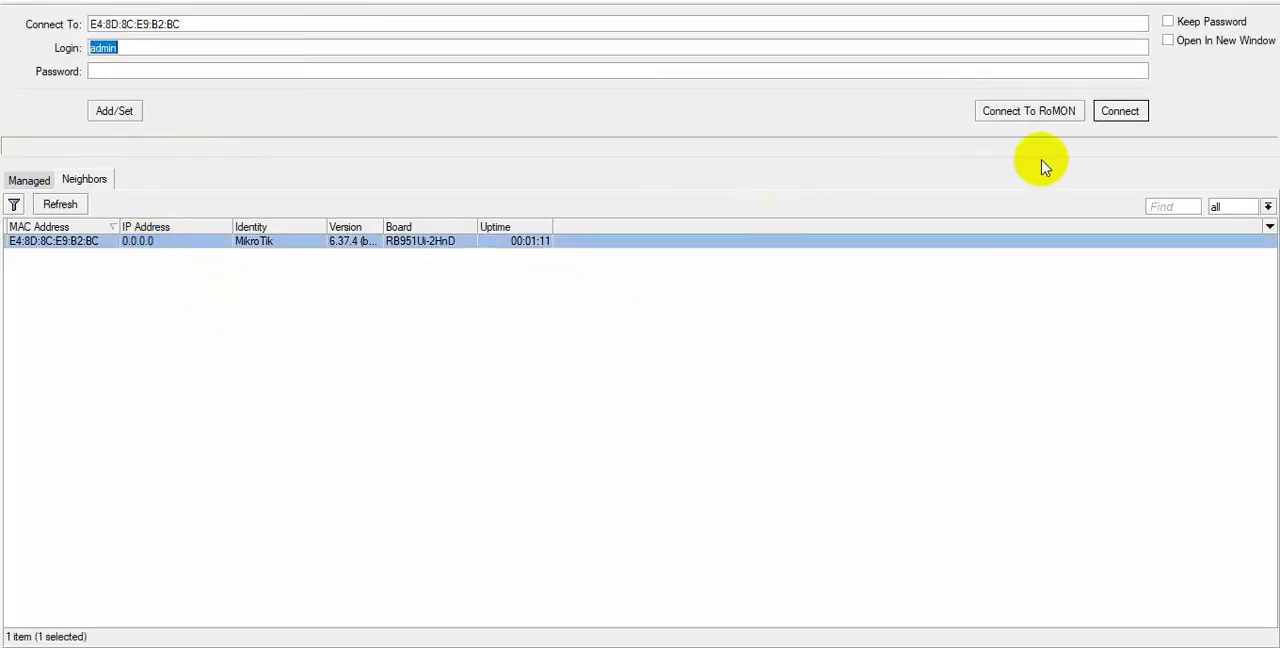
pyautogui.click(1118, 111)
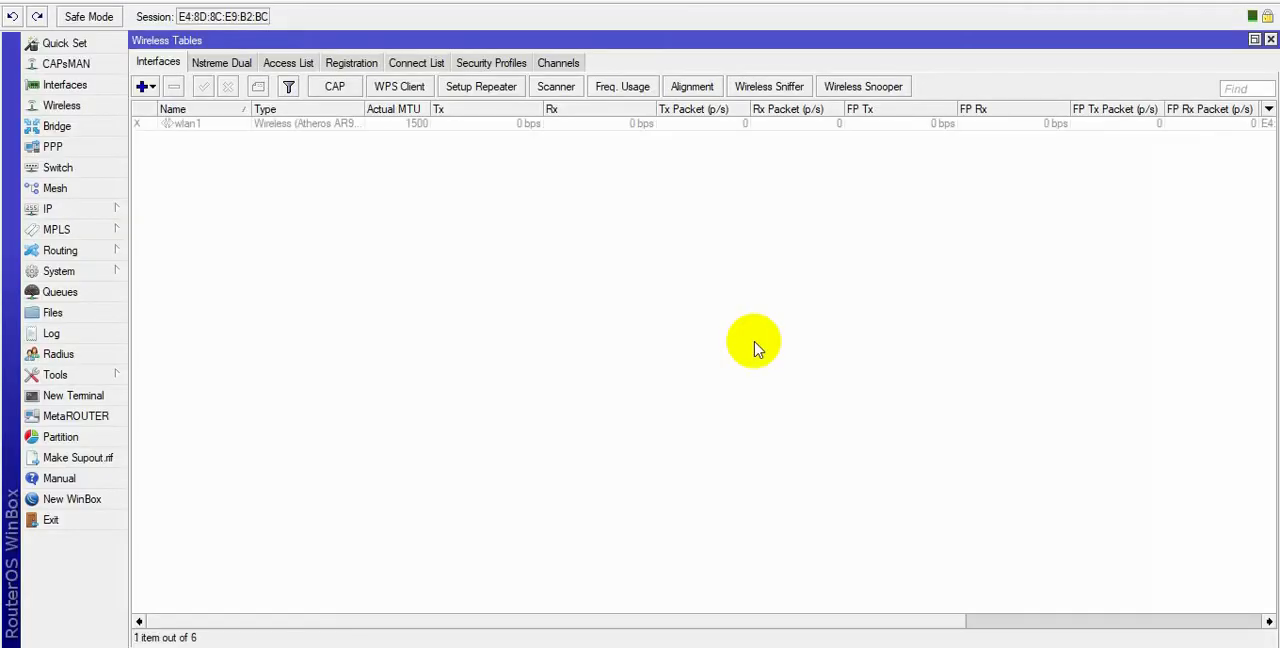
pyautogui.click(118, 210)
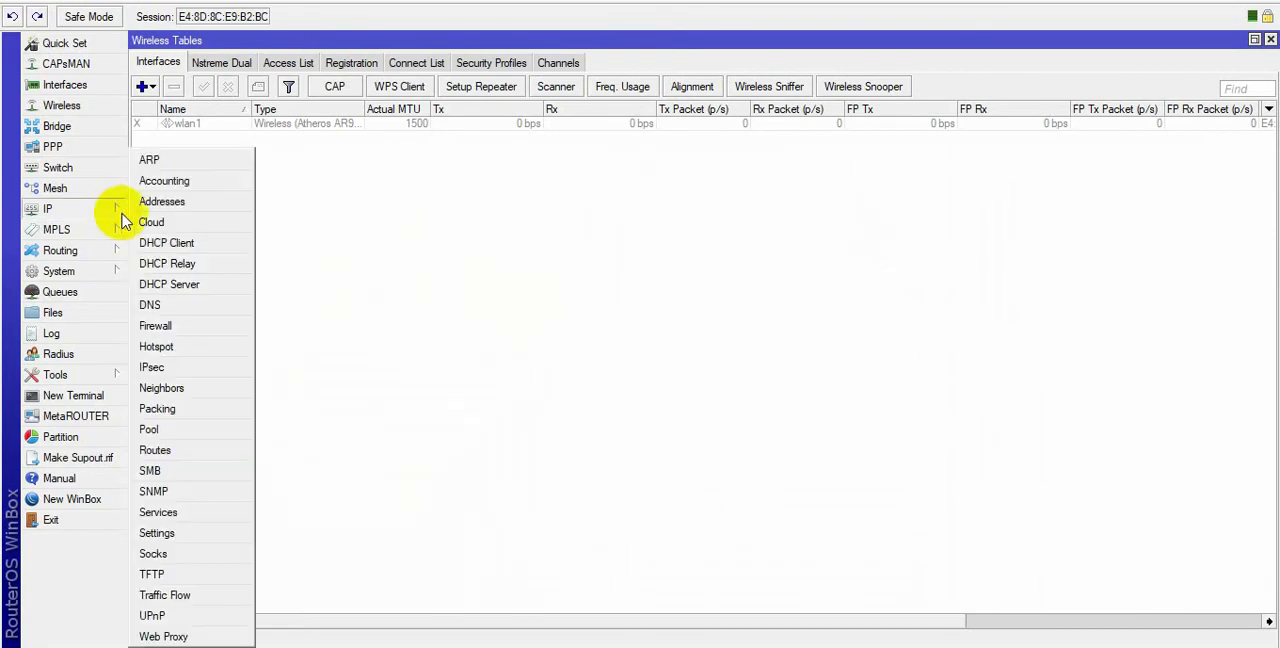
pyautogui.click(205, 249)
pyautogui.click(268, 201)
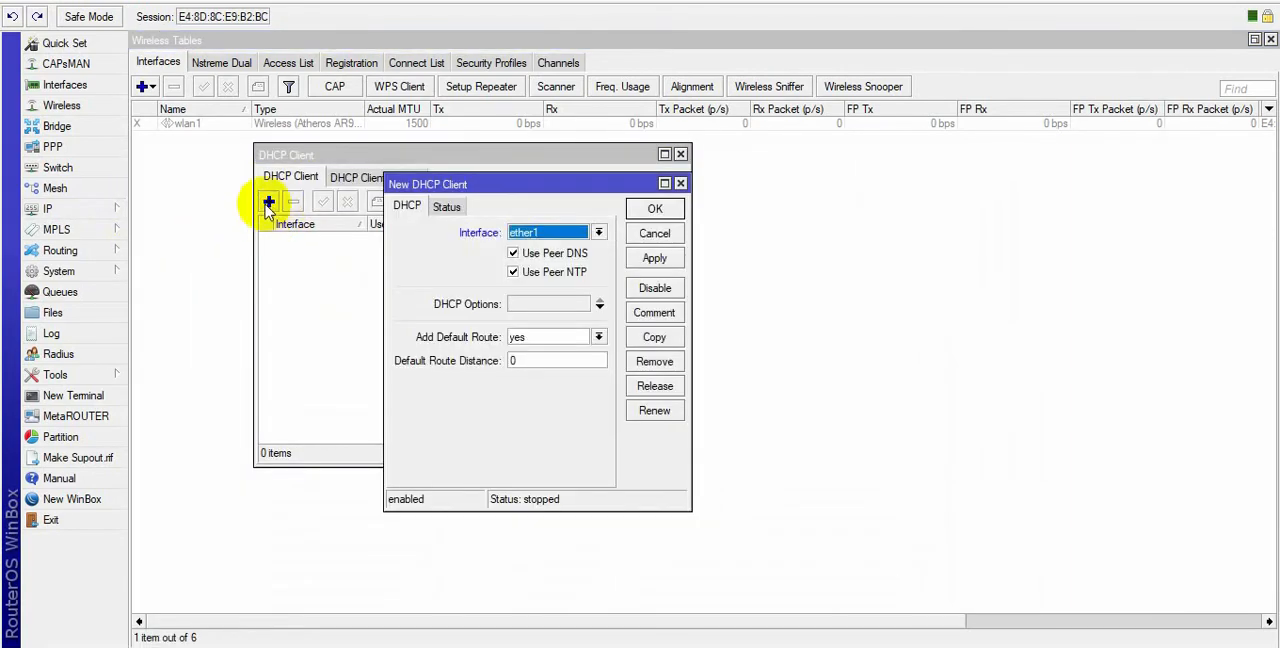
pyautogui.click(654, 258)
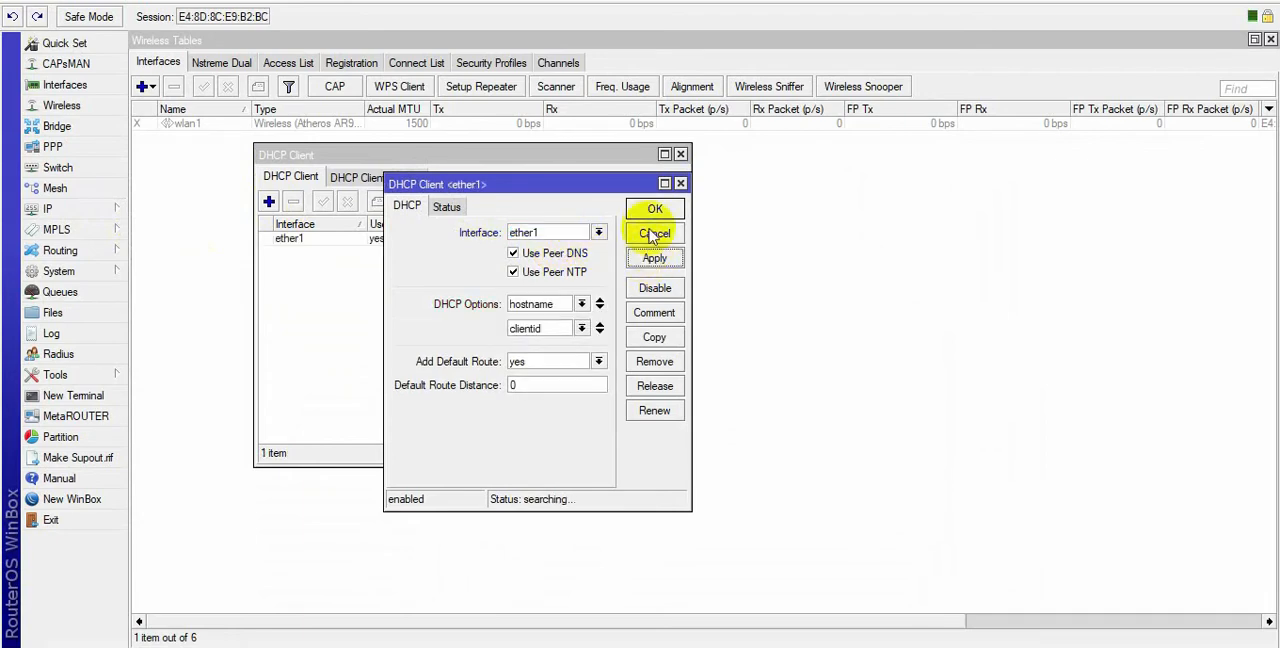
pyautogui.click(654, 208)
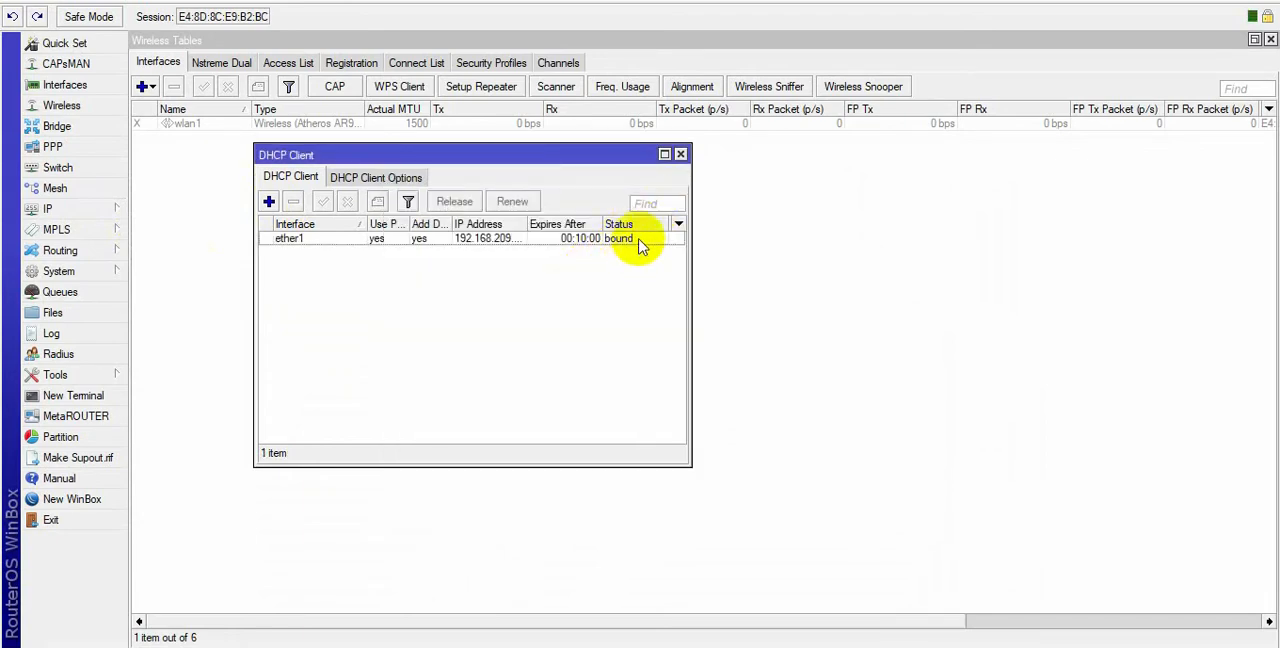
pyautogui.click(633, 241)
pyautogui.click(504, 292)
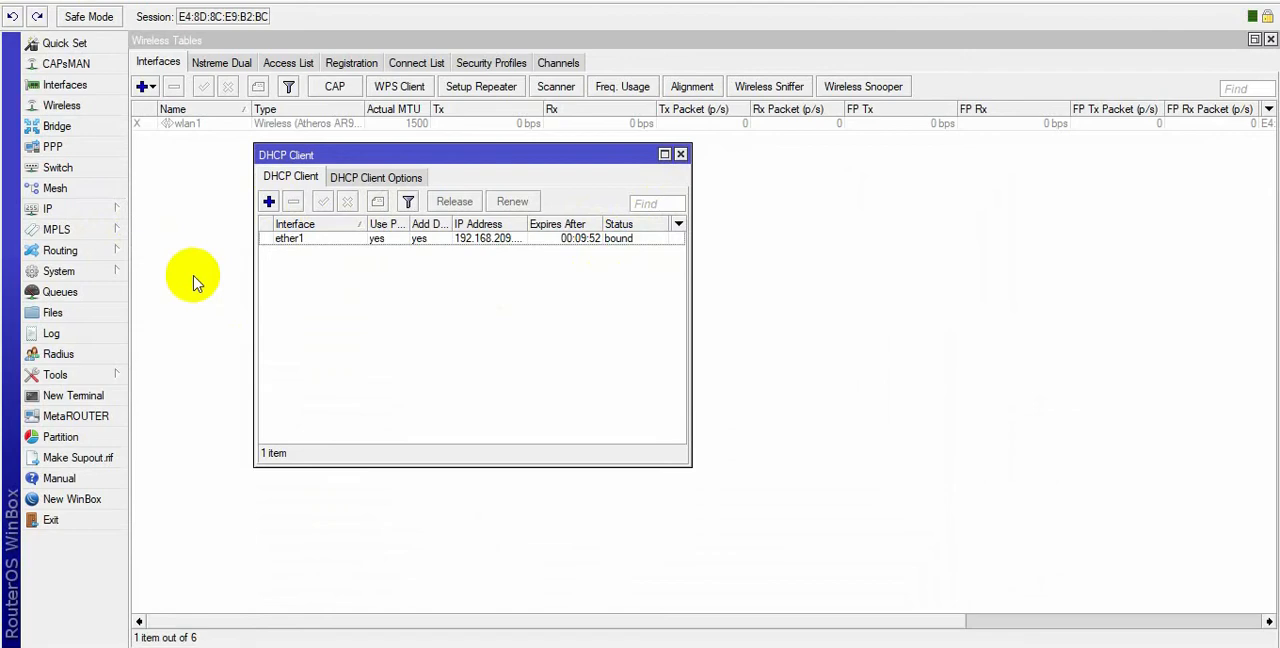
# Start a new IP address entry on this router with the address 200.50.3.49/28.
pyautogui.click(92, 209)
pyautogui.click(162, 202)
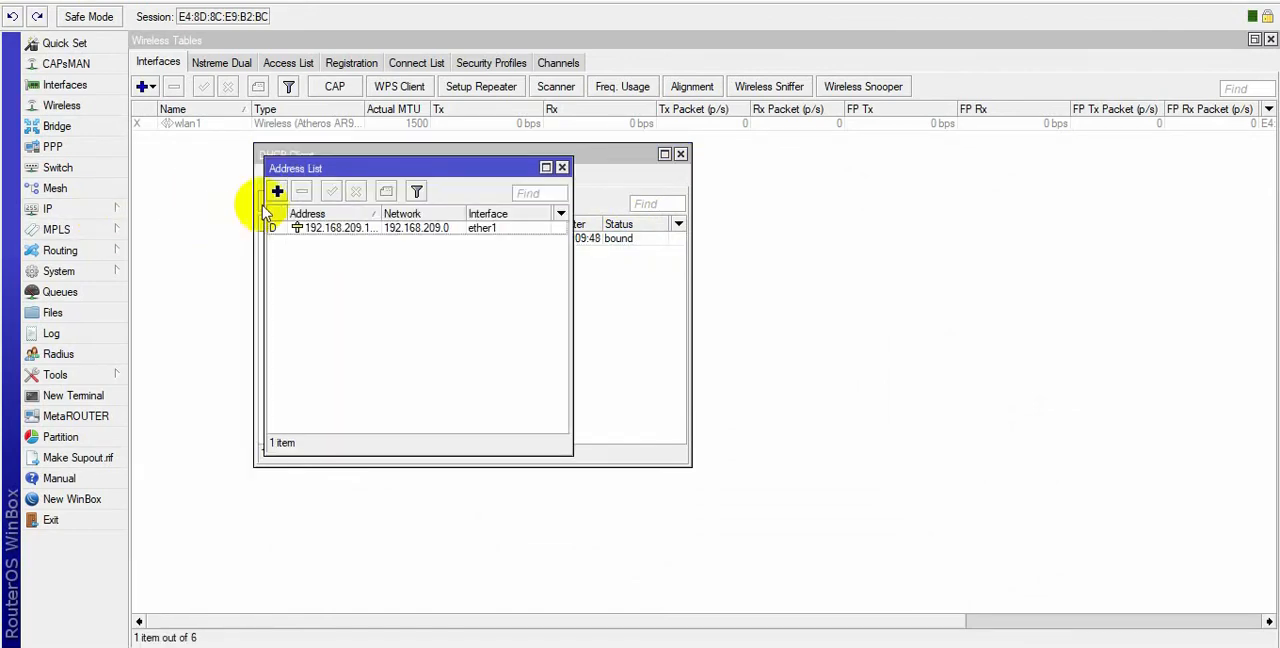
pyautogui.click(277, 191)
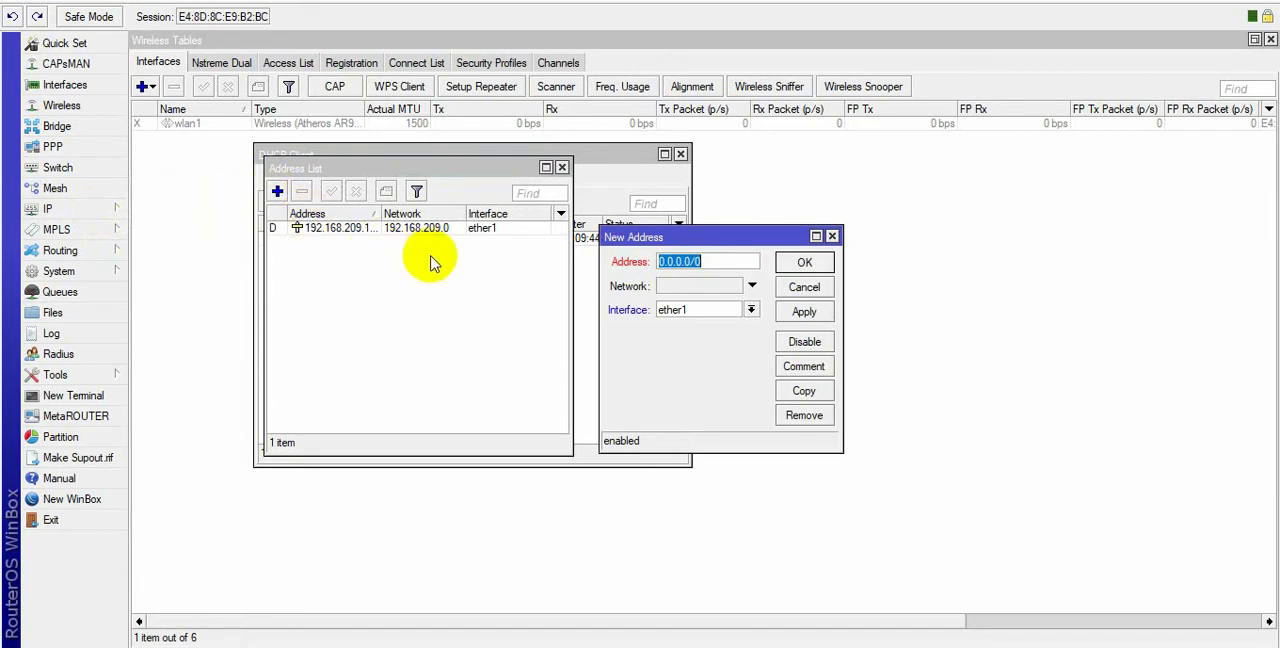
pyautogui.write('200.50.3.4')
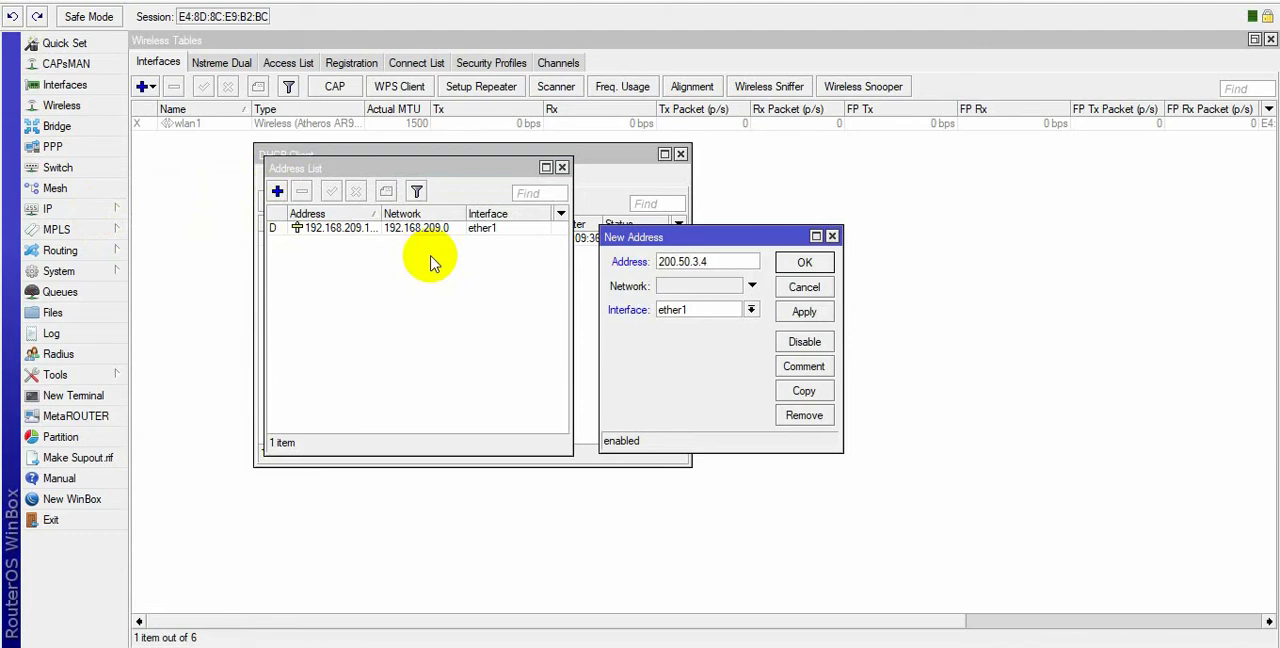
pyautogui.write('8')
pyautogui.press('BackSpace')
pyautogui.write('9/28')
# Assign the new address to the wlan1 interface and save the entry.
pyautogui.click(714, 311)
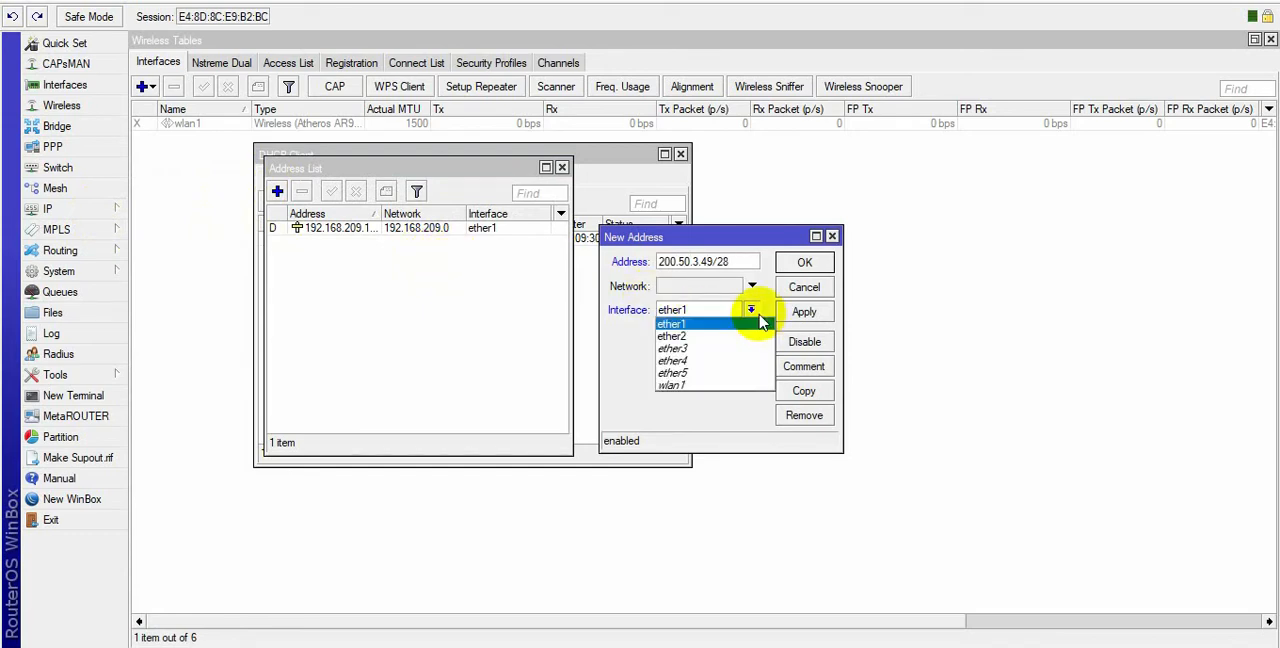
pyautogui.click(697, 394)
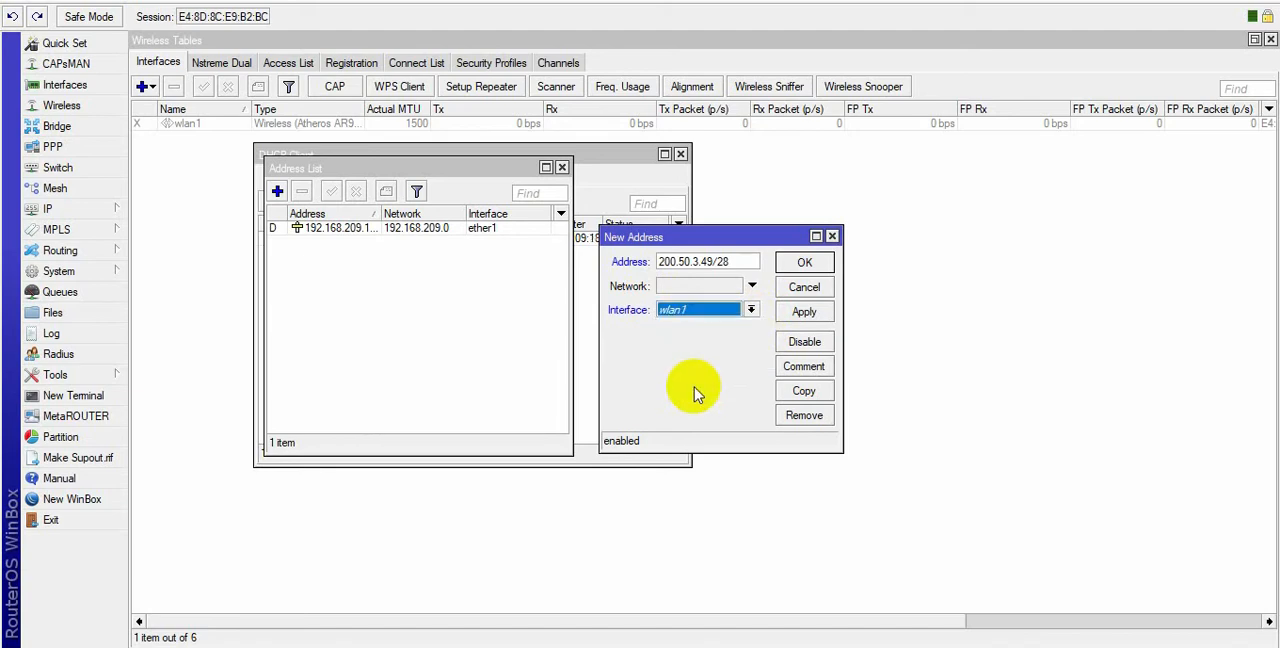
pyautogui.click(804, 312)
pyautogui.click(803, 262)
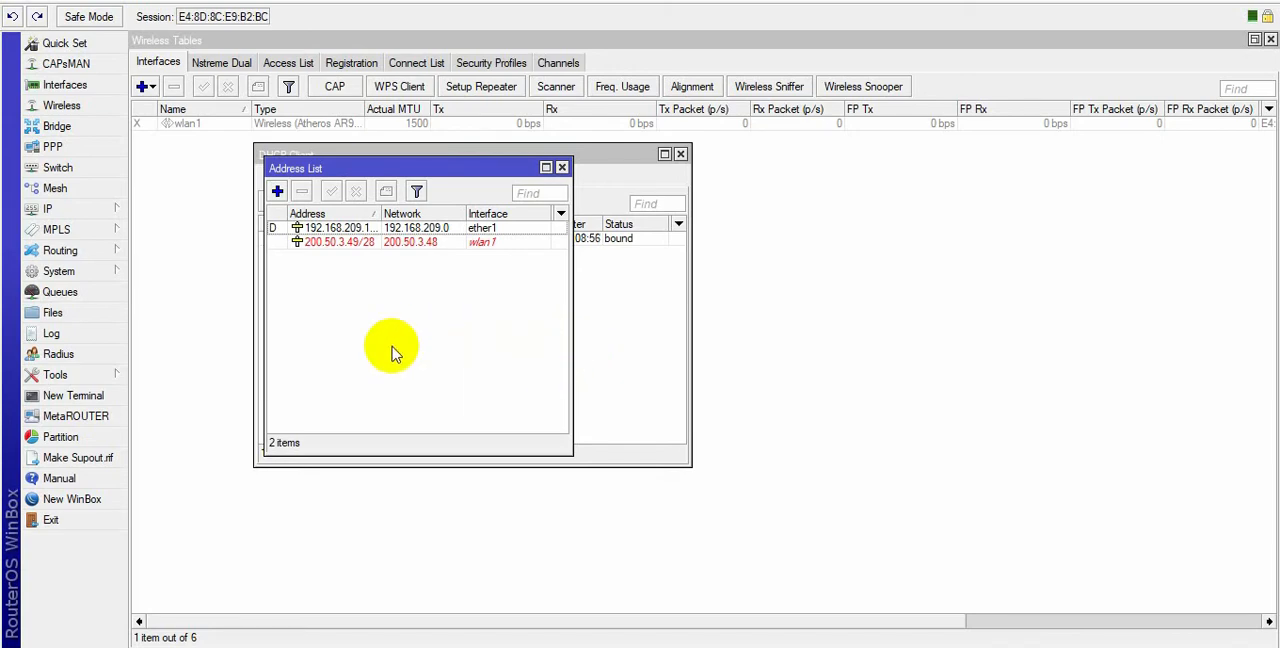
# Run DHCP Setup on wlan1, accepting network 200.50.3.48/28, gateway 200.50.3.49, pool 200.50.3.50-200.50.3.62 and the proposed DNS servers.
pyautogui.click(94, 209)
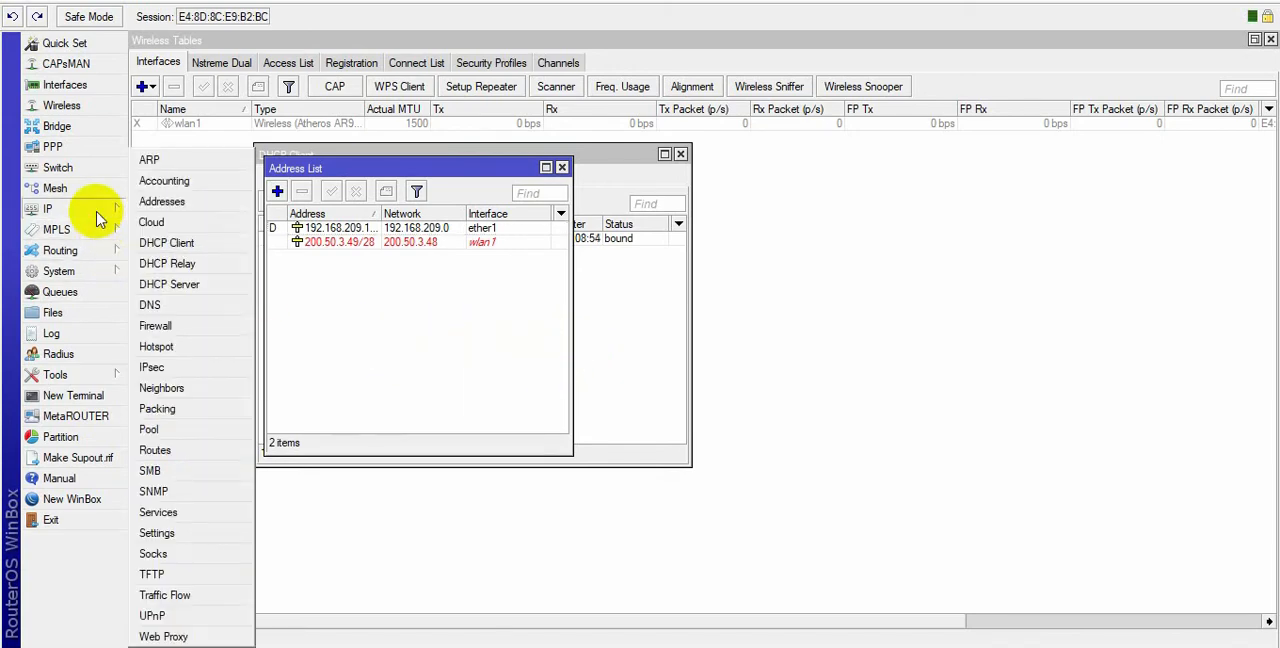
pyautogui.click(203, 285)
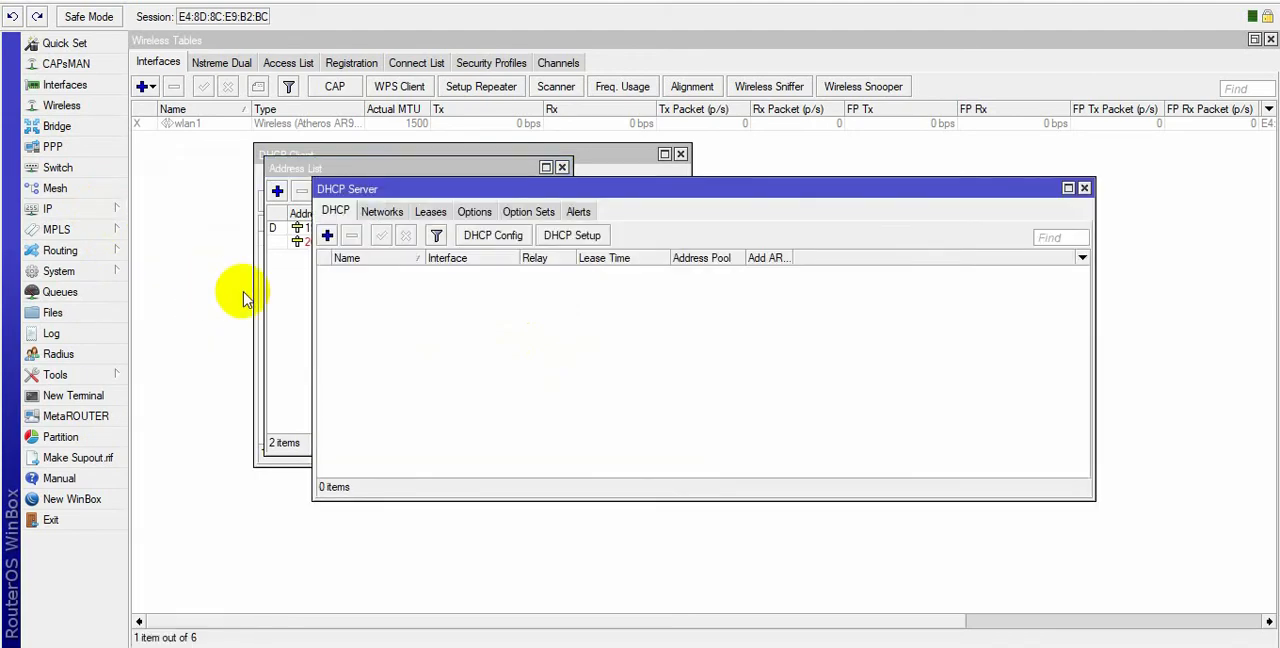
pyautogui.click(586, 240)
pyautogui.click(815, 334)
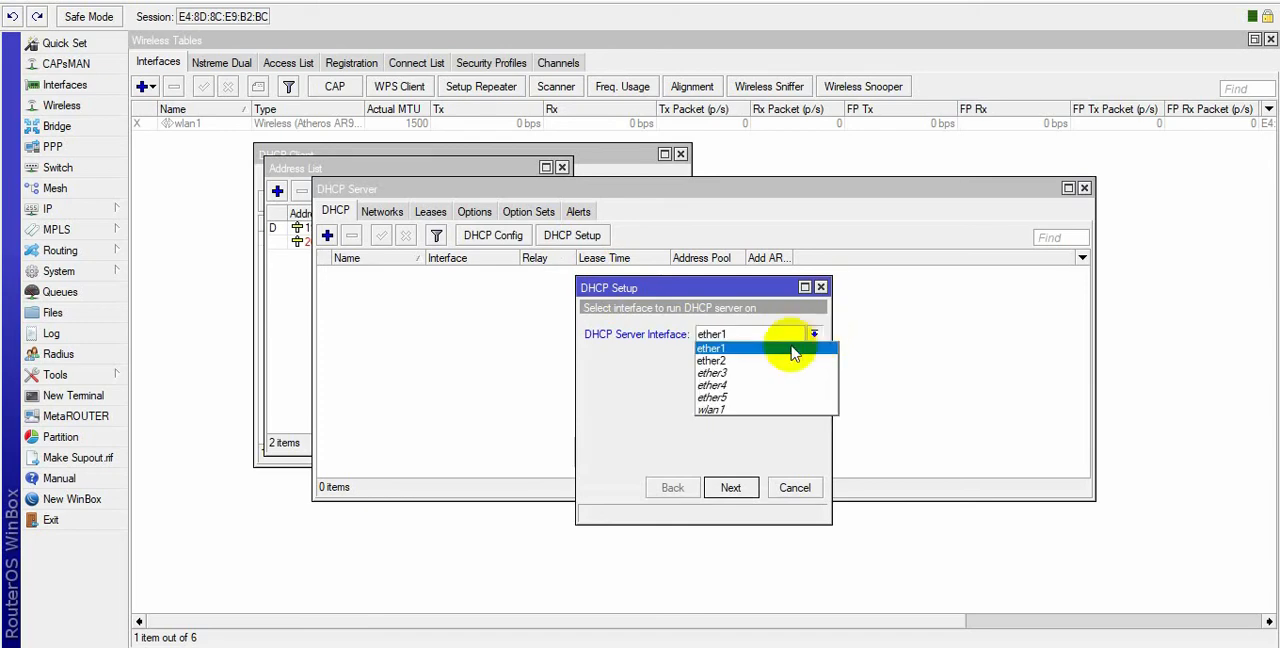
pyautogui.click(708, 410)
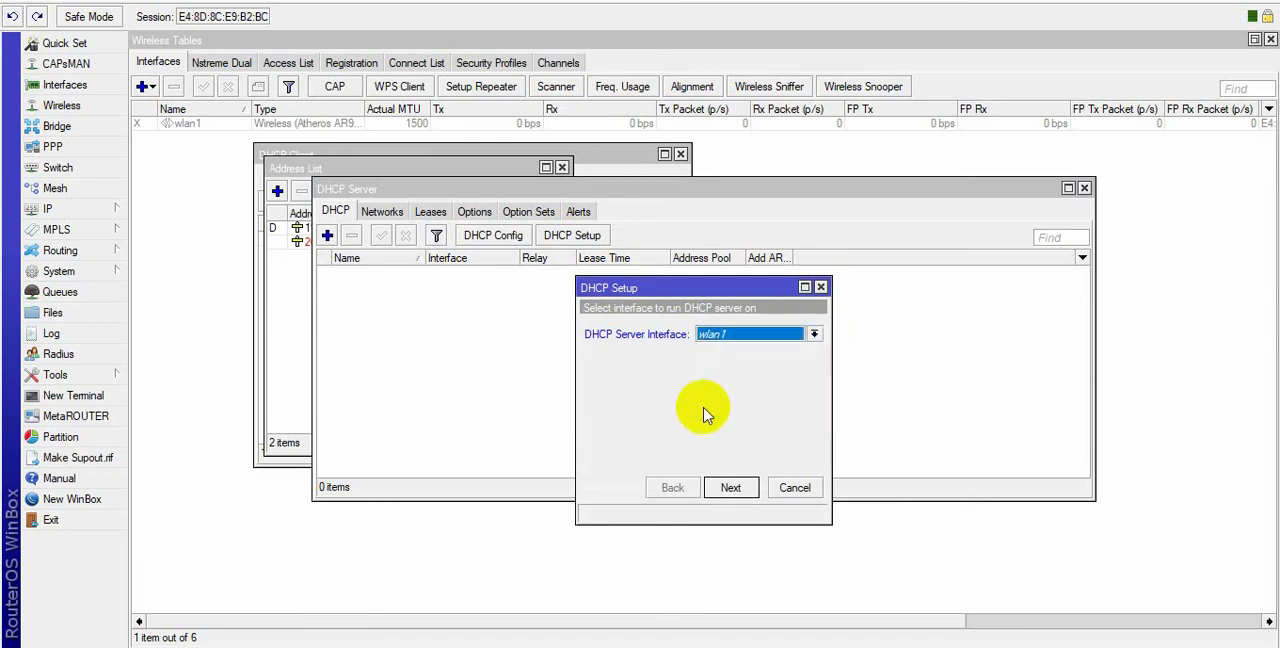
pyautogui.click(733, 488)
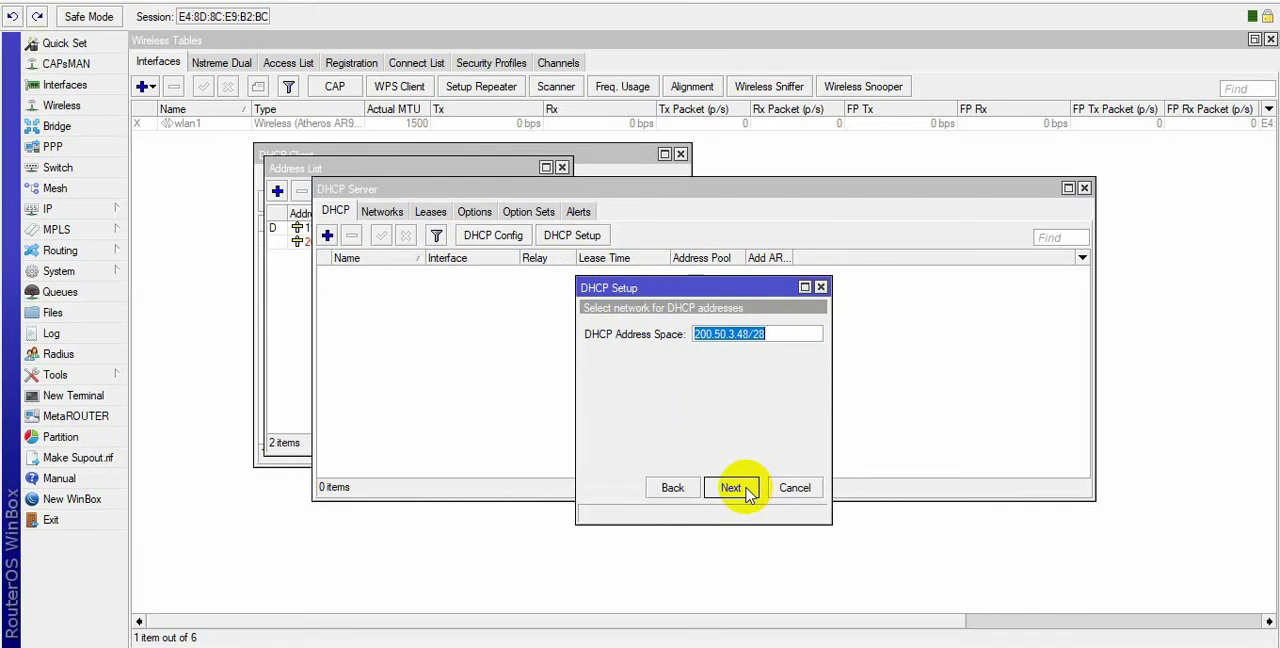
pyautogui.click(745, 488)
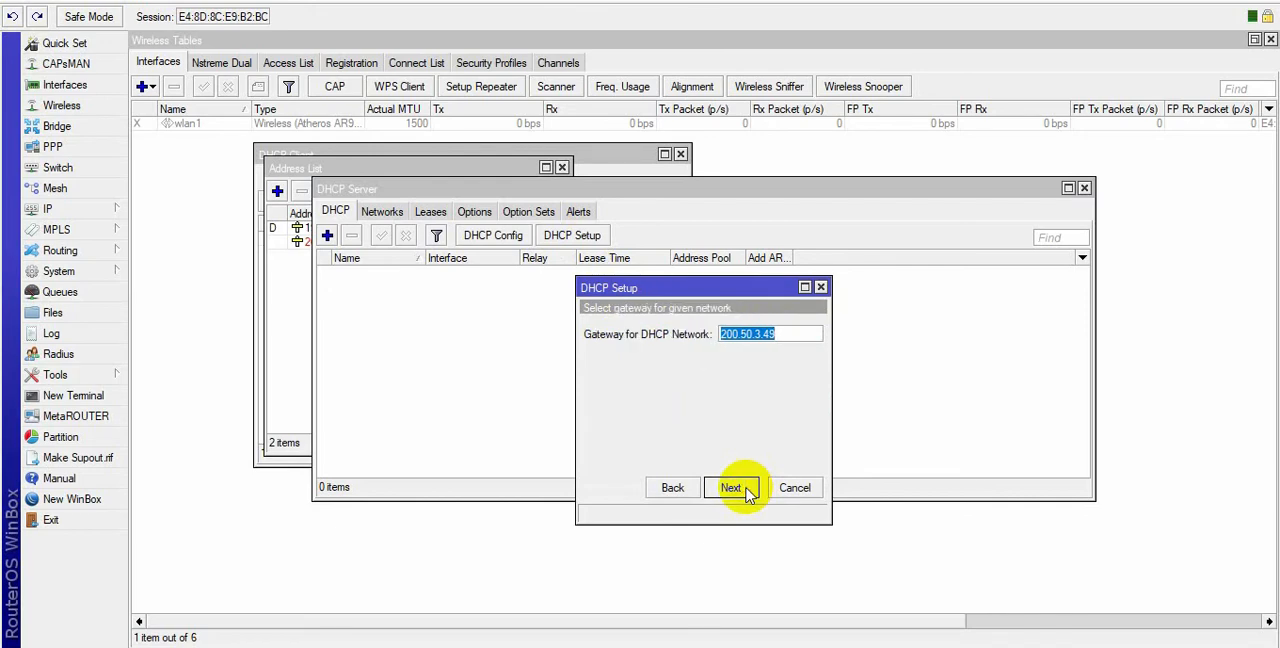
pyautogui.click(745, 490)
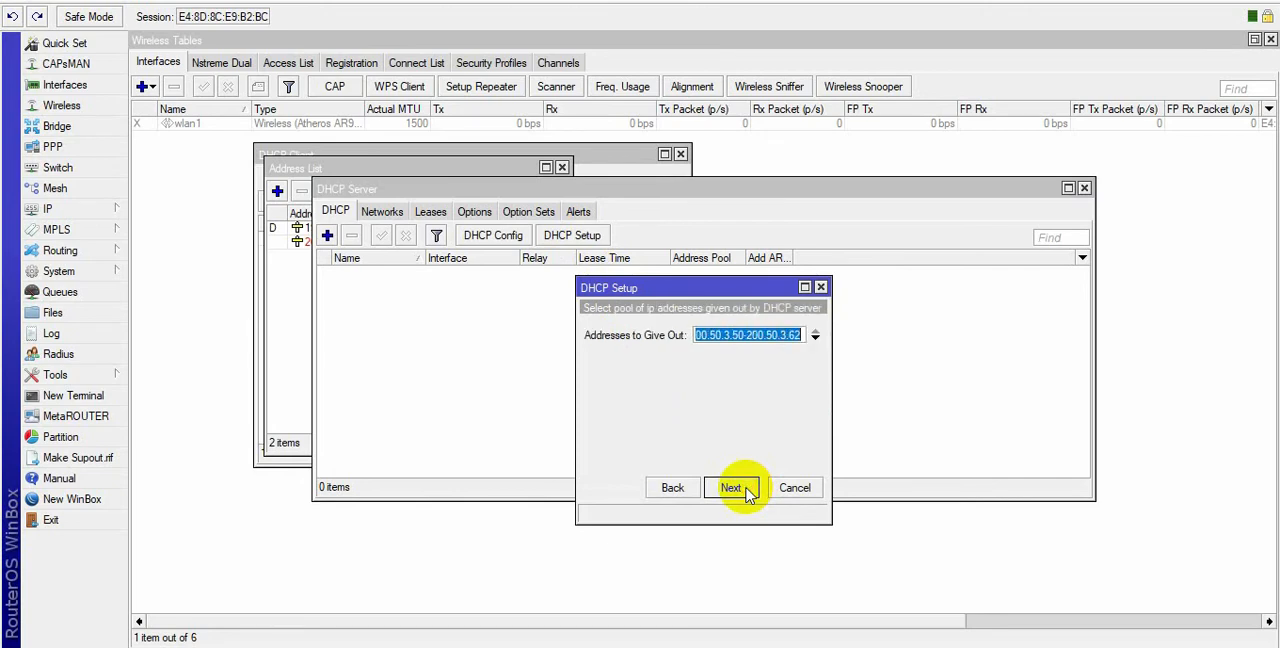
pyautogui.click(745, 489)
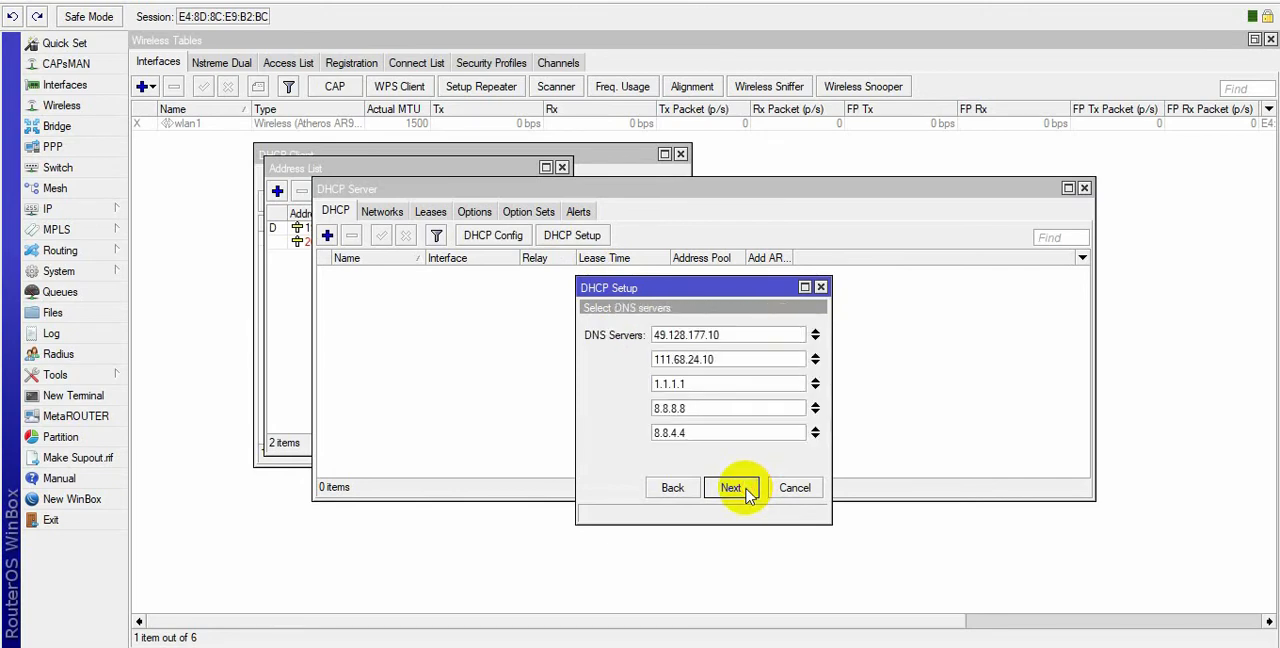
pyautogui.click(745, 490)
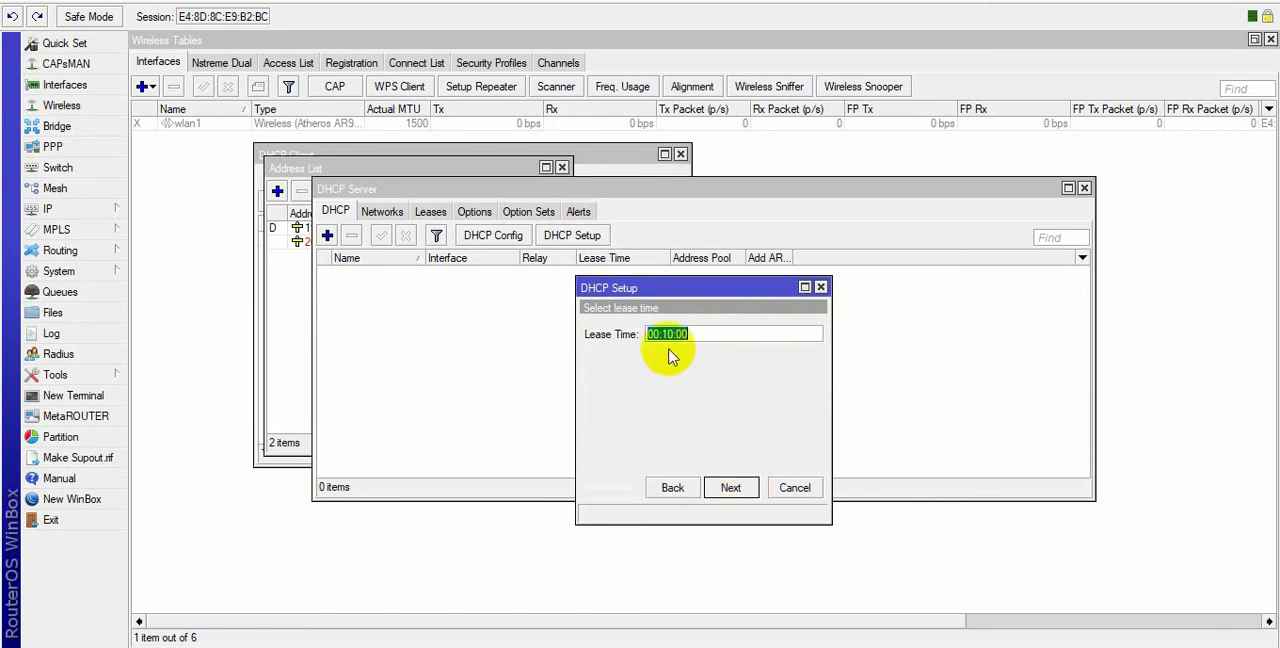
# Set the DHCP lease time to 06:00:00 and finish the DHCP server setup.
pyautogui.click(674, 334)
pyautogui.press('BackSpace')
pyautogui.press('BackSpace')
pyautogui.press('BackSpace')
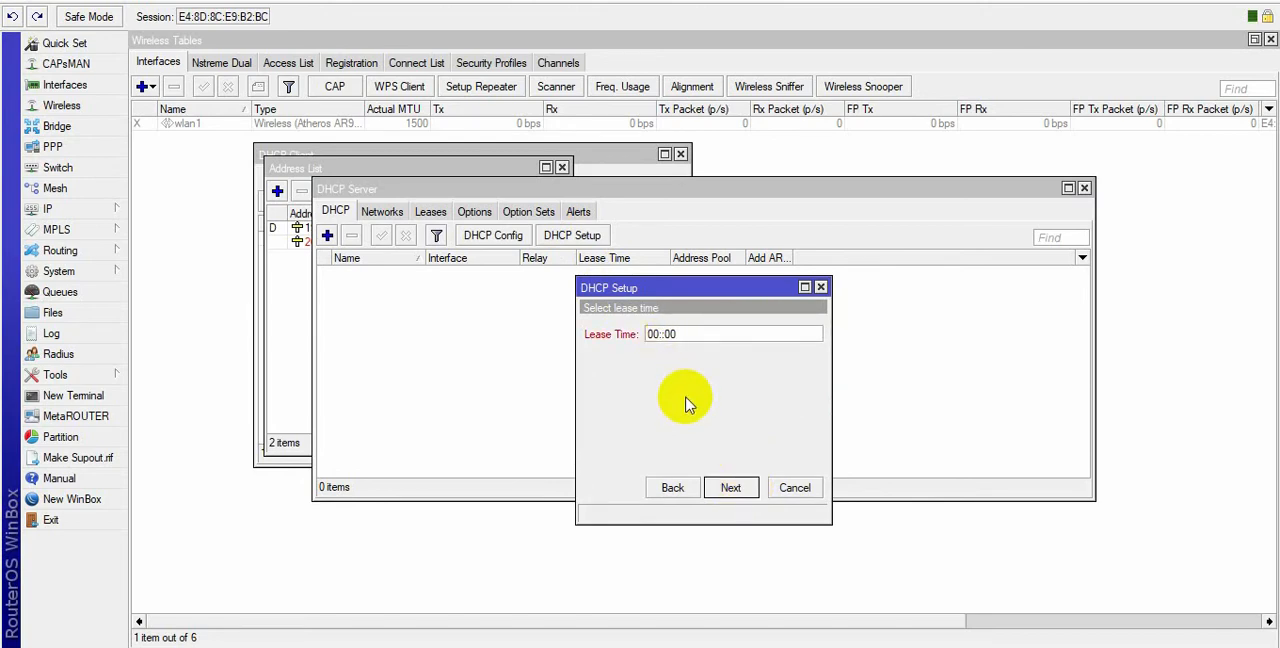
pyautogui.write('00:0')
pyautogui.press('BackSpace')
pyautogui.press('BackSpace')
pyautogui.write('6')
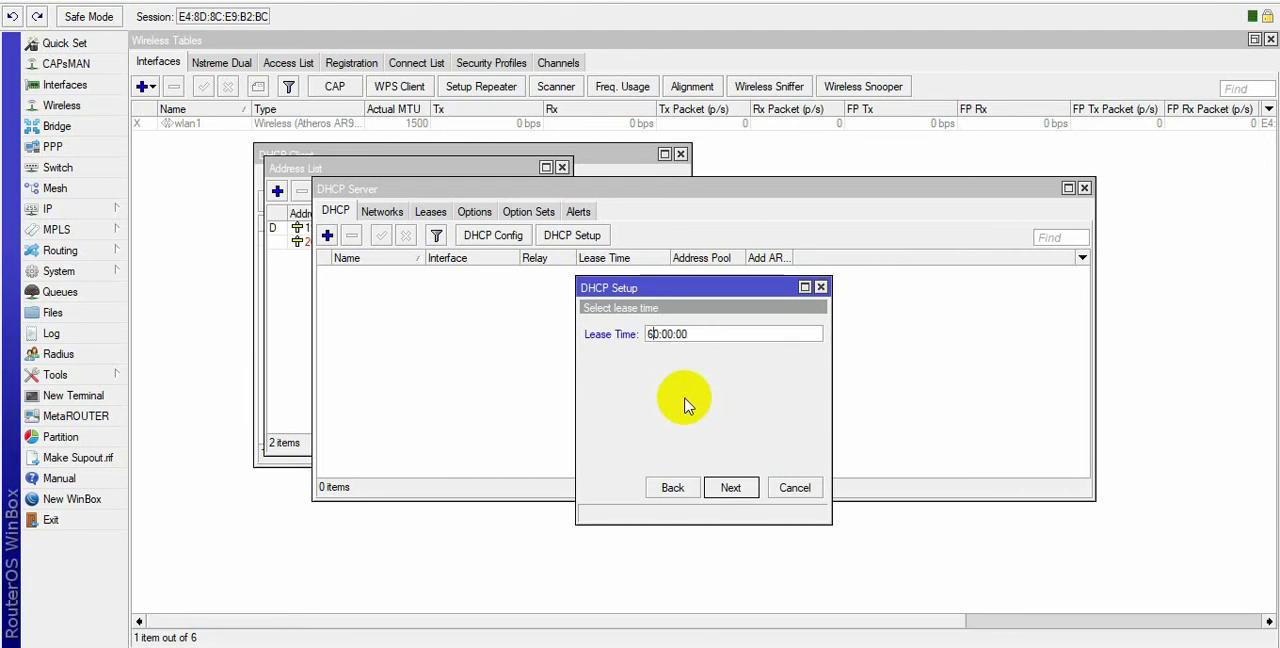
pyautogui.press('BackSpace')
pyautogui.press('Right')
pyautogui.write('6')
pyautogui.click(731, 487)
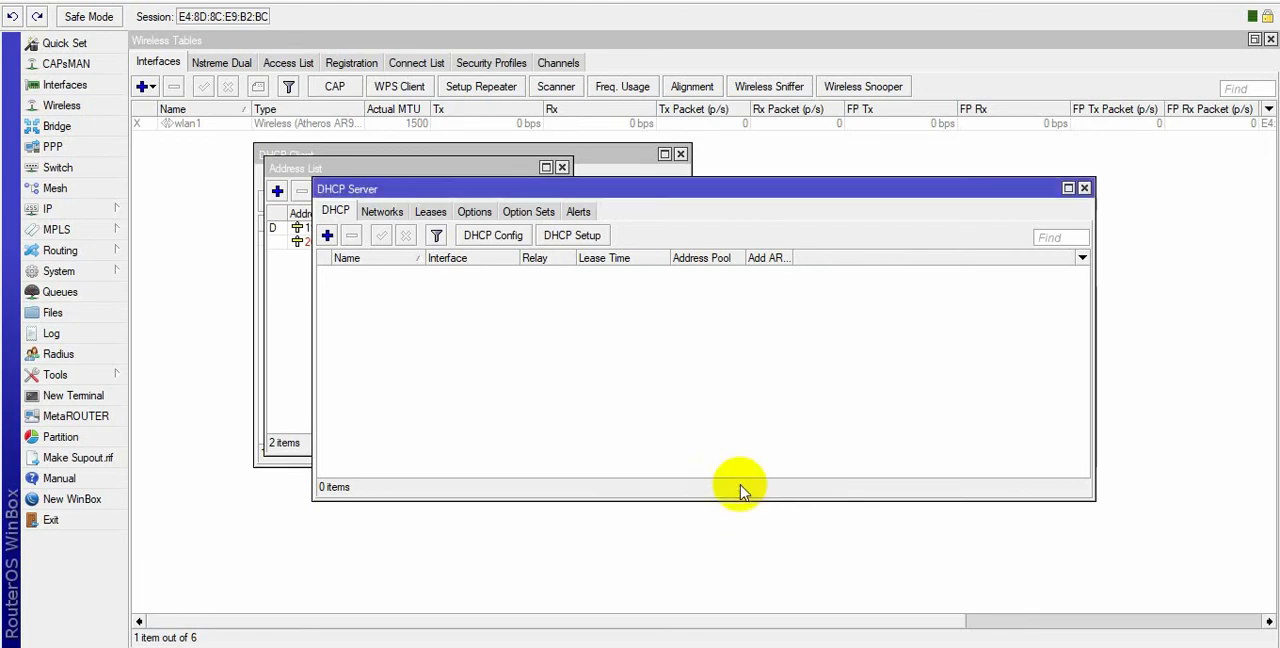
pyautogui.click(694, 338)
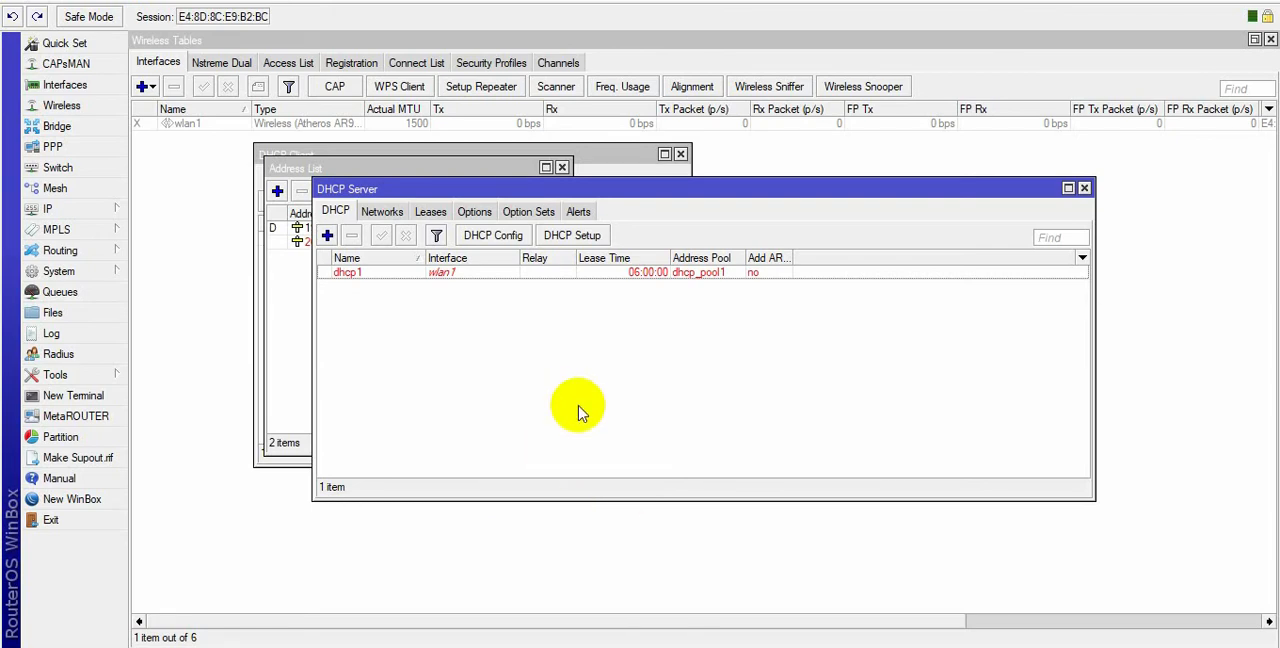
# Enable the wlan1 interface in the wireless interface list.
pyautogui.click(206, 236)
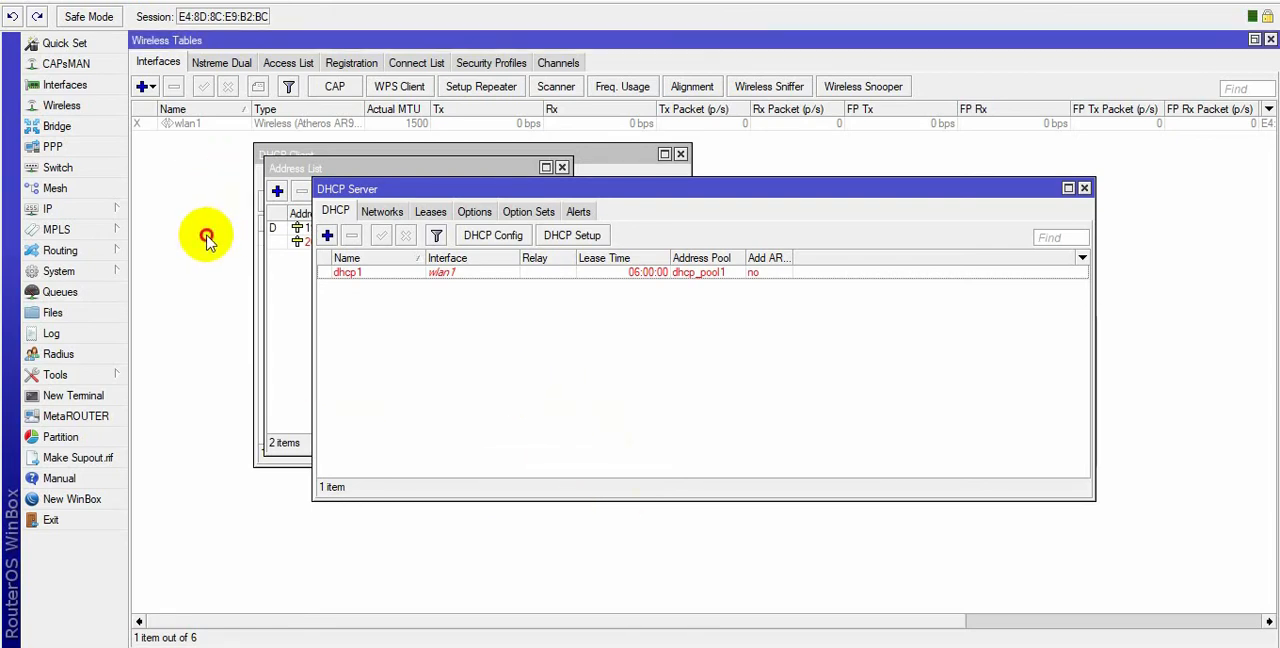
pyautogui.click(200, 127)
pyautogui.click(203, 87)
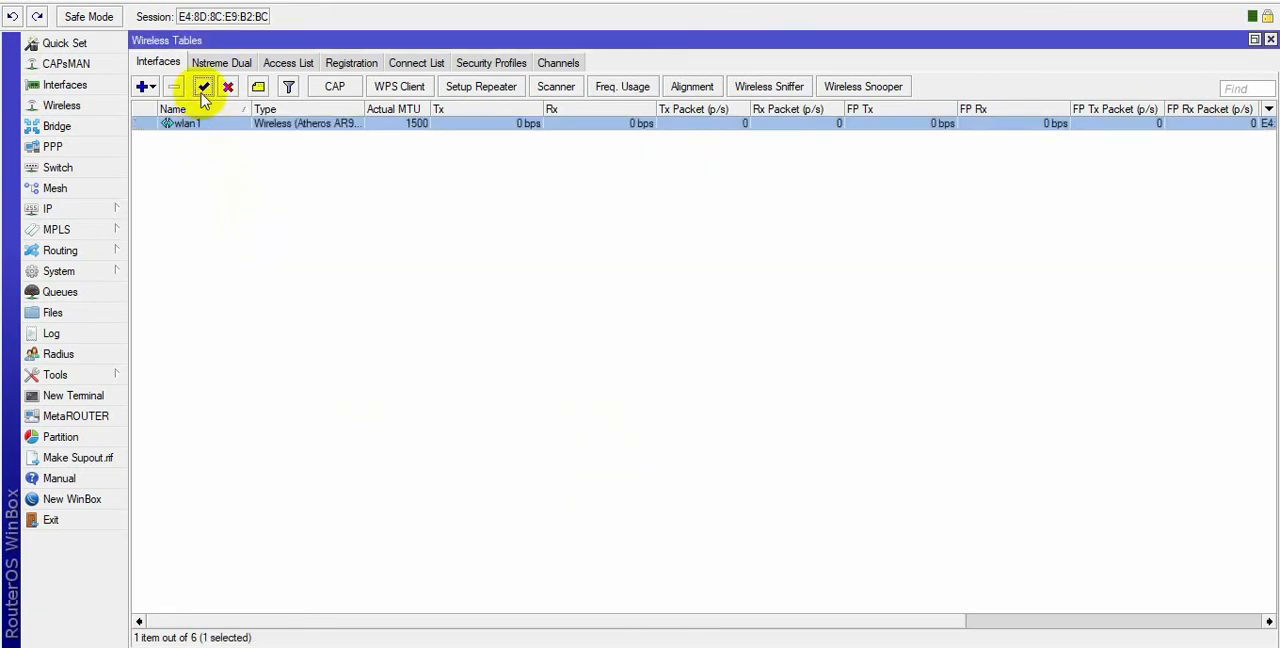
# Open the wlan1 wireless settings and set the mode to ap bridge.
pyautogui.doubleClick(338, 130)
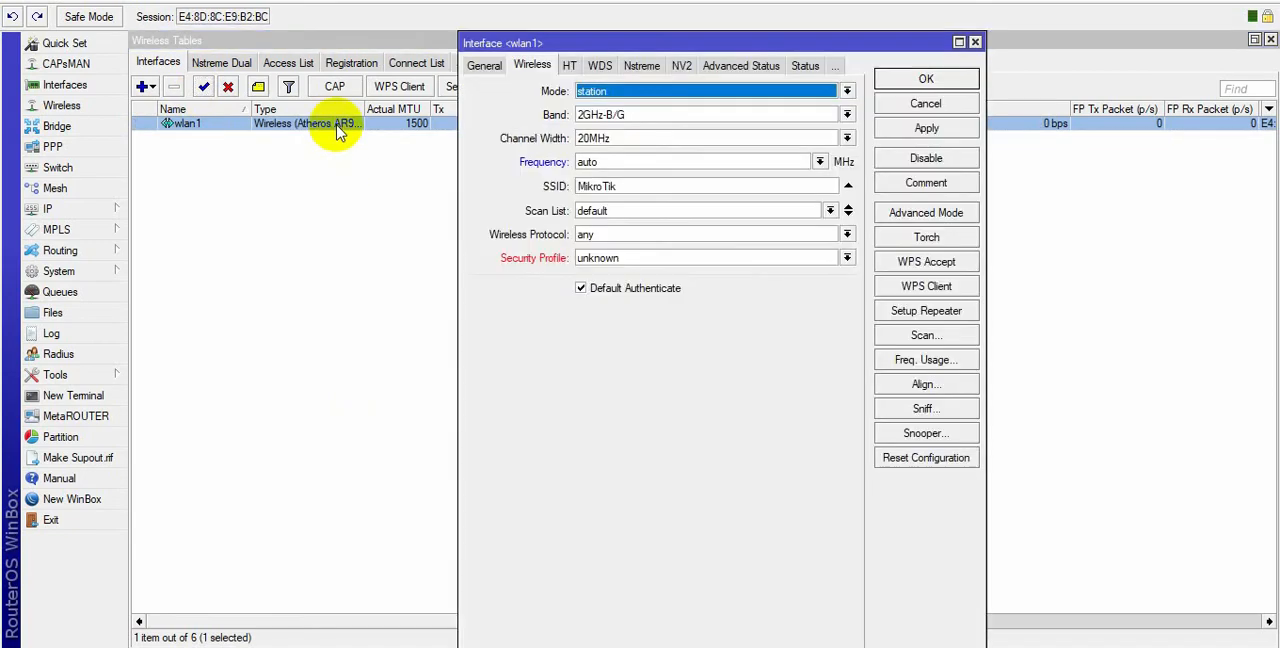
pyautogui.click(634, 91)
pyautogui.click(627, 130)
pyautogui.click(628, 93)
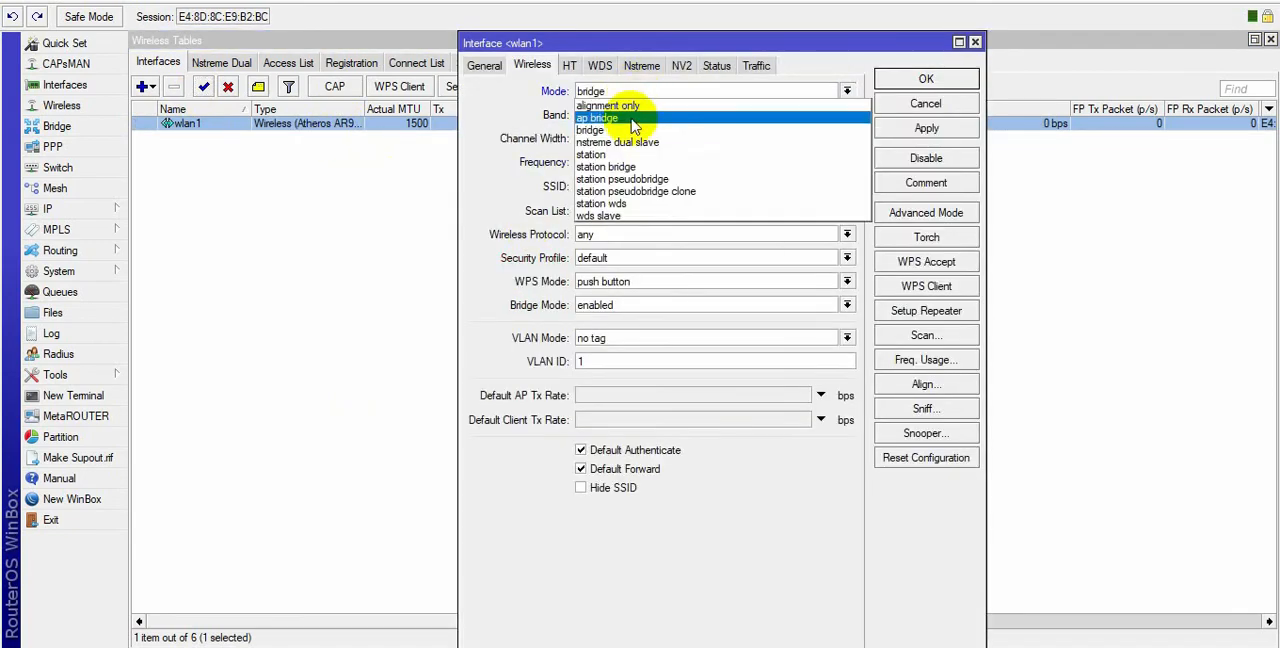
pyautogui.click(629, 118)
# Set the SSID of wlan1 to KELOMPOK and save the interface settings.
pyautogui.click(626, 183)
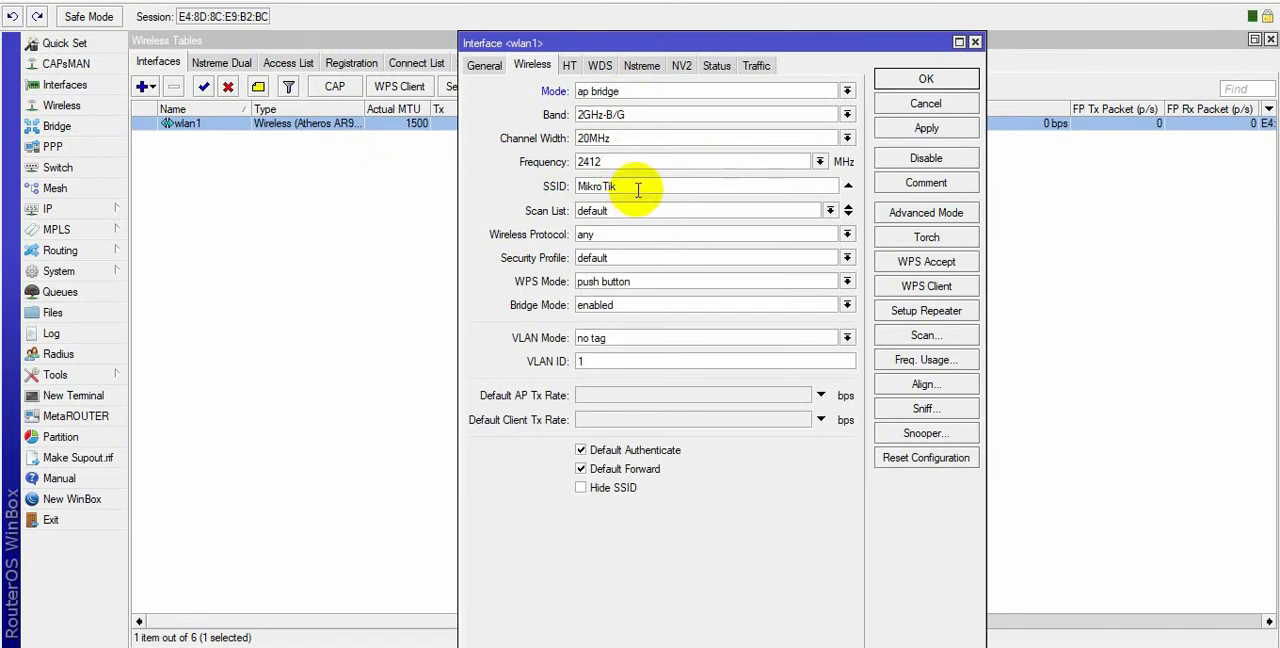
pyautogui.moveTo(634, 189); pyautogui.dragTo(543, 197)
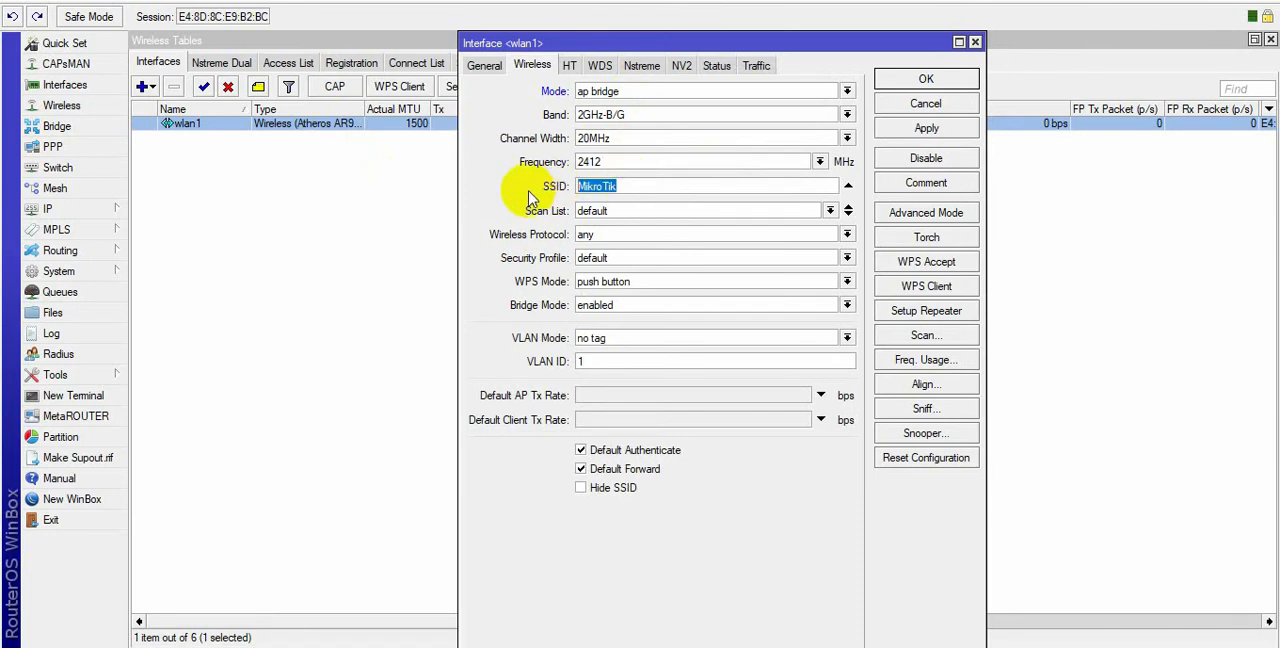
pyautogui.write('KELOMPOK')
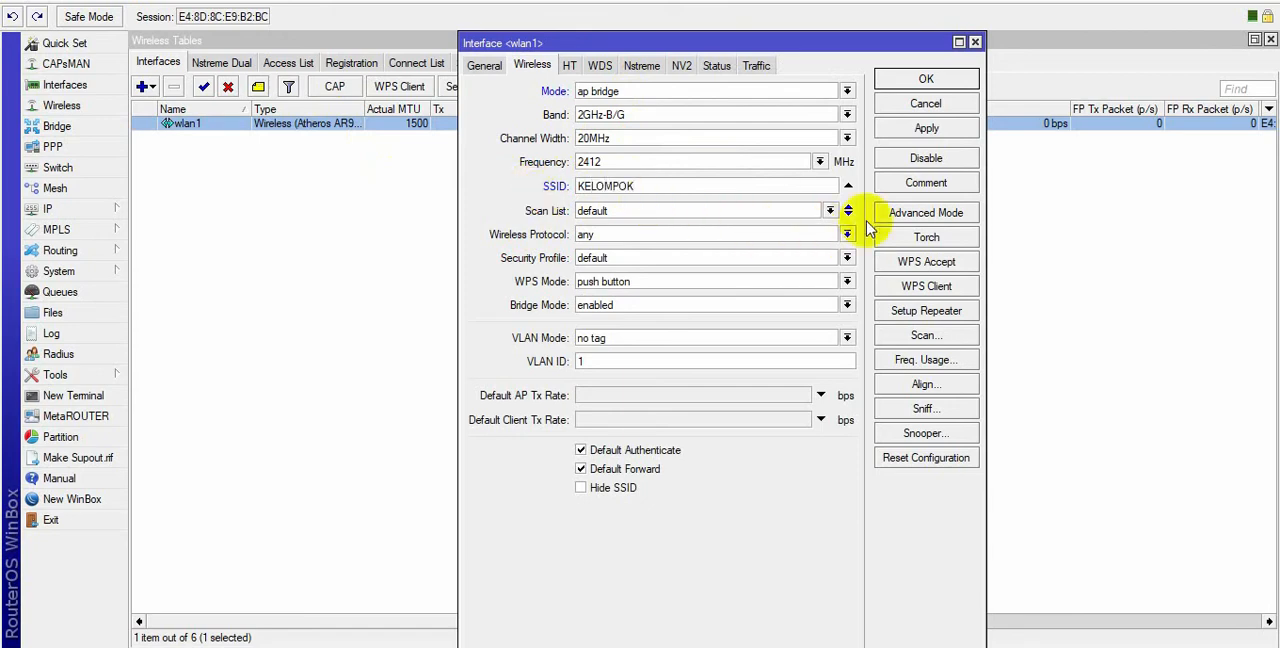
pyautogui.click(926, 128)
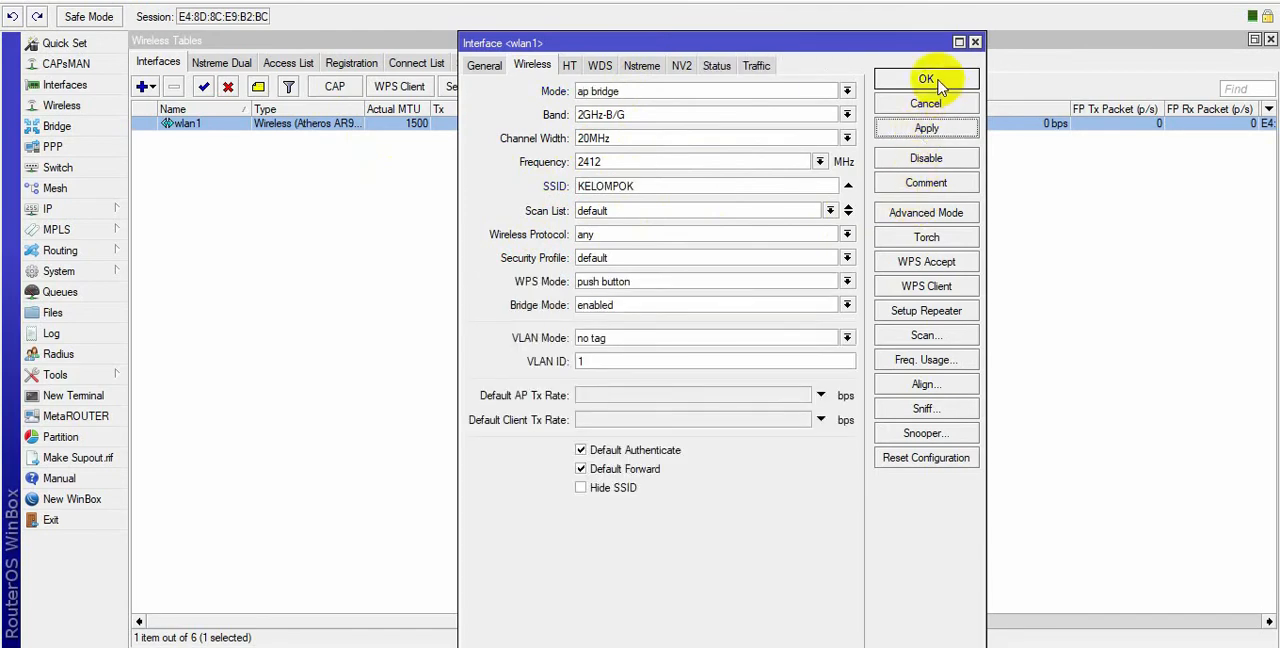
pyautogui.click(926, 79)
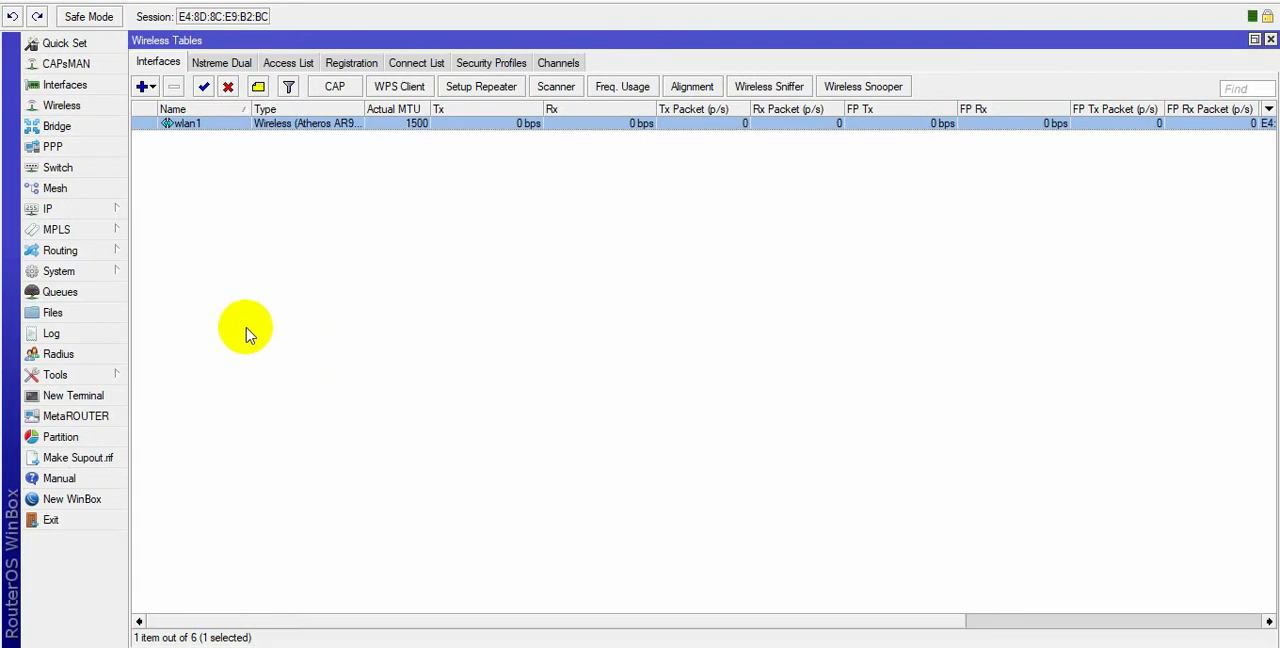
# Add the OSPF network 192.168.209.0/24 in the backbone area and save it.
pyautogui.click(103, 256)
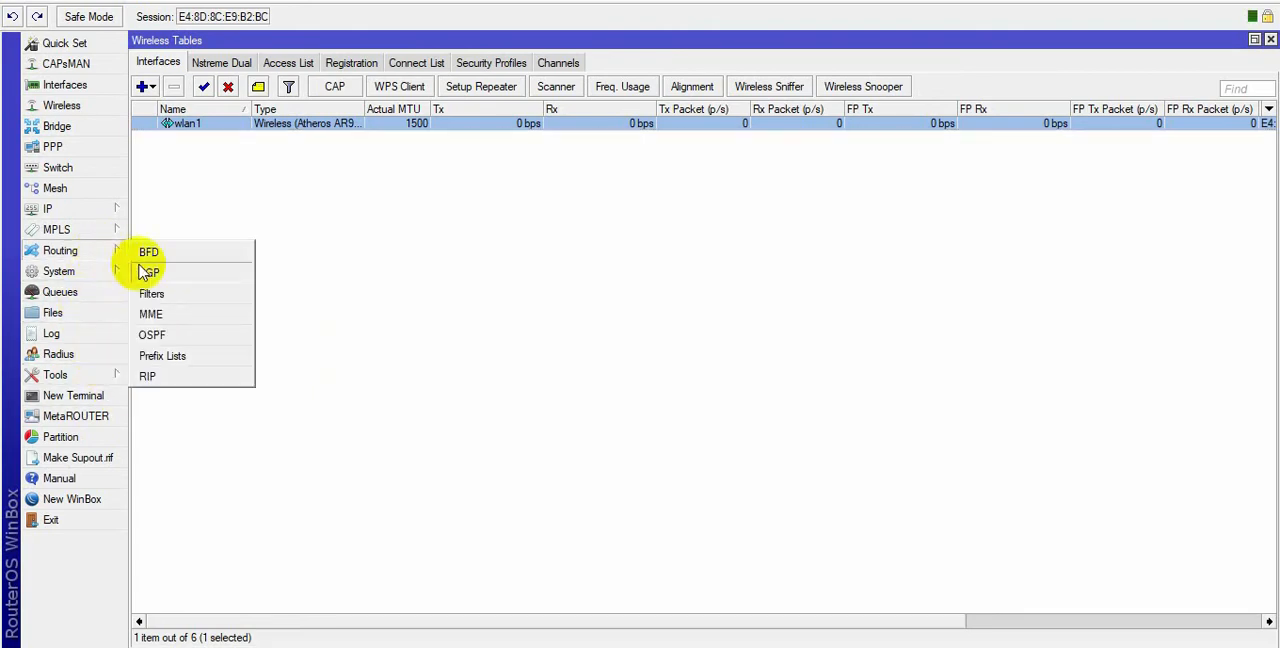
pyautogui.click(176, 335)
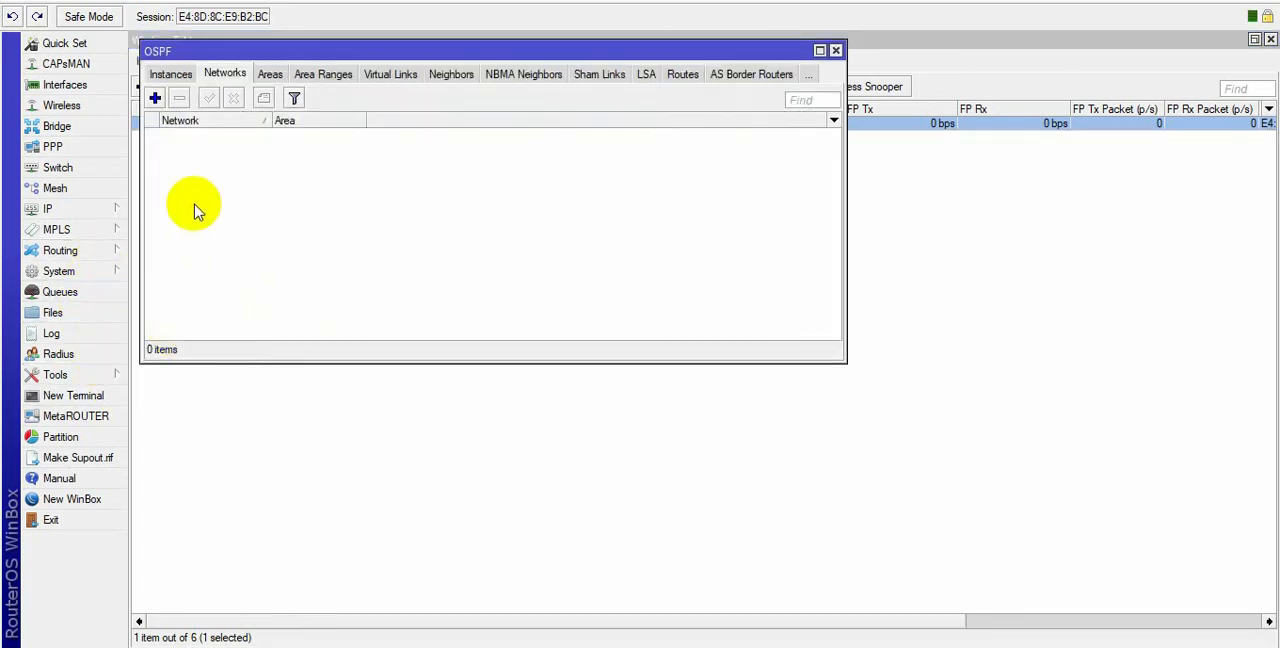
pyautogui.click(155, 99)
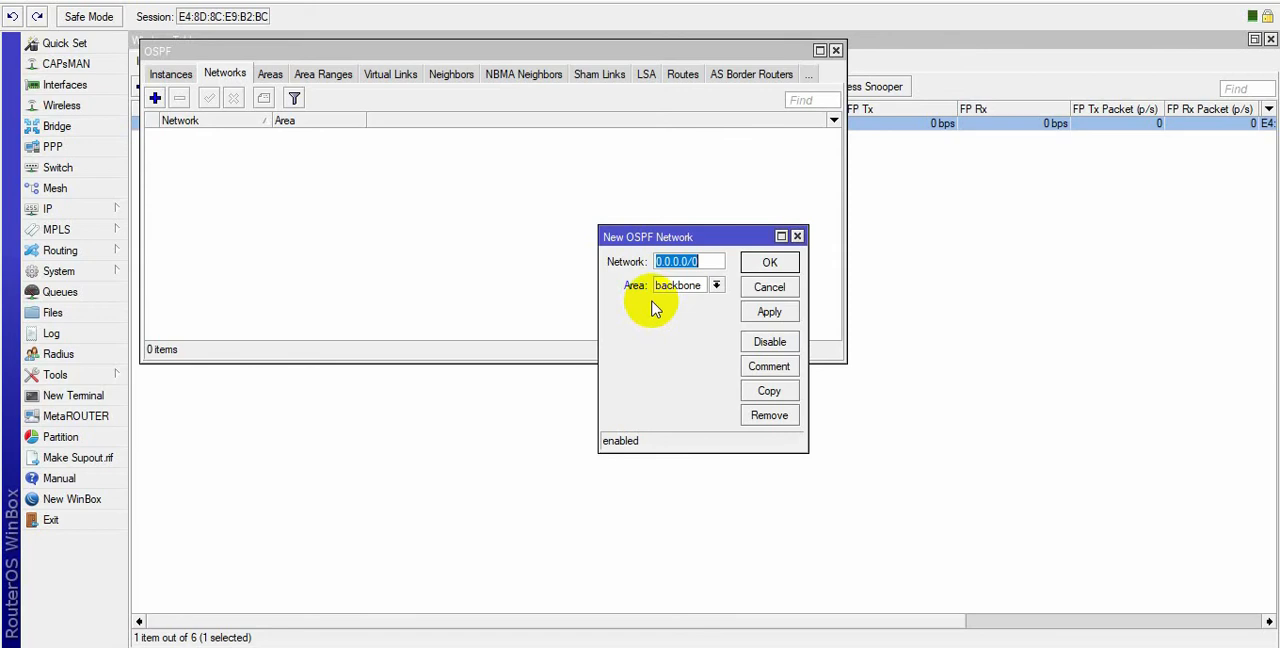
pyautogui.write('192.168.29.0/')
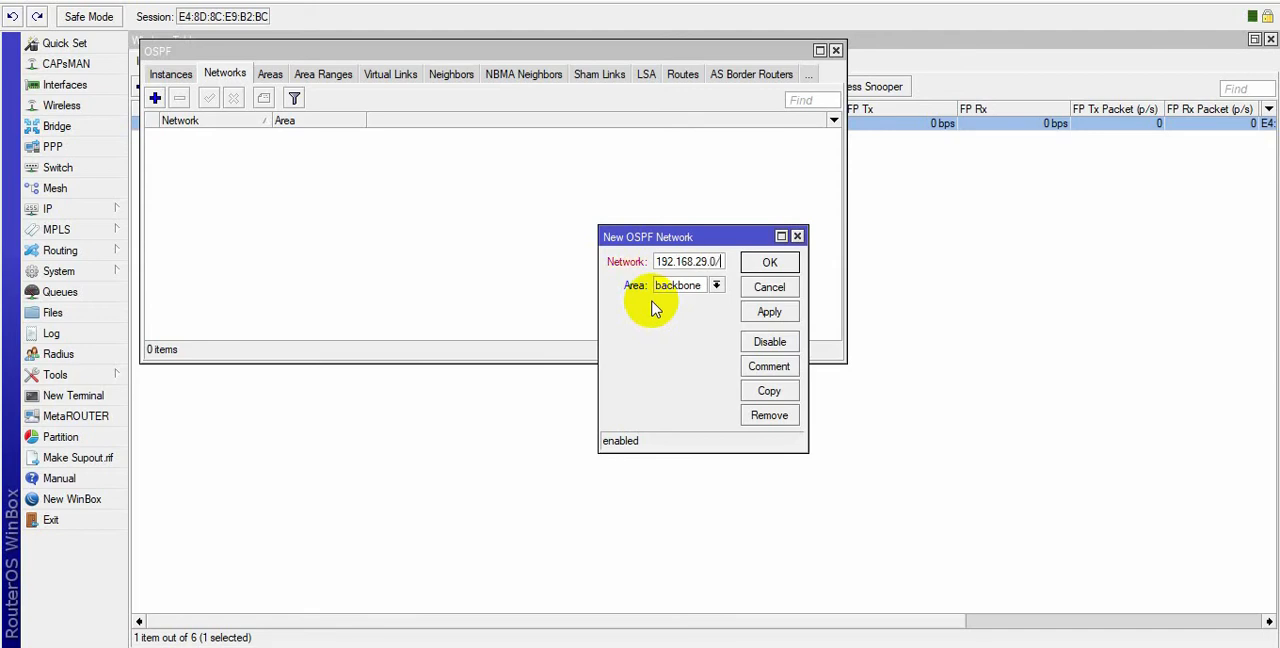
pyautogui.write('254')
pyautogui.write('0')
pyautogui.press('Right')
pyautogui.press('BackSpace')
pyautogui.press('Home')
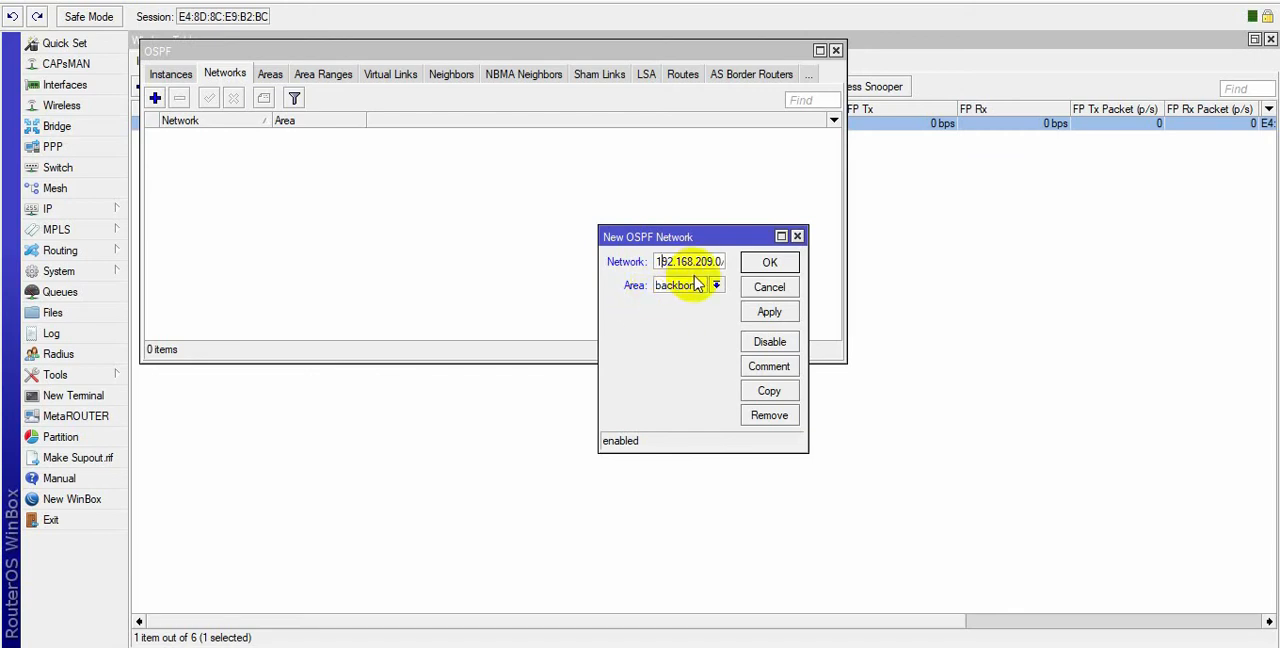
pyautogui.press('End')
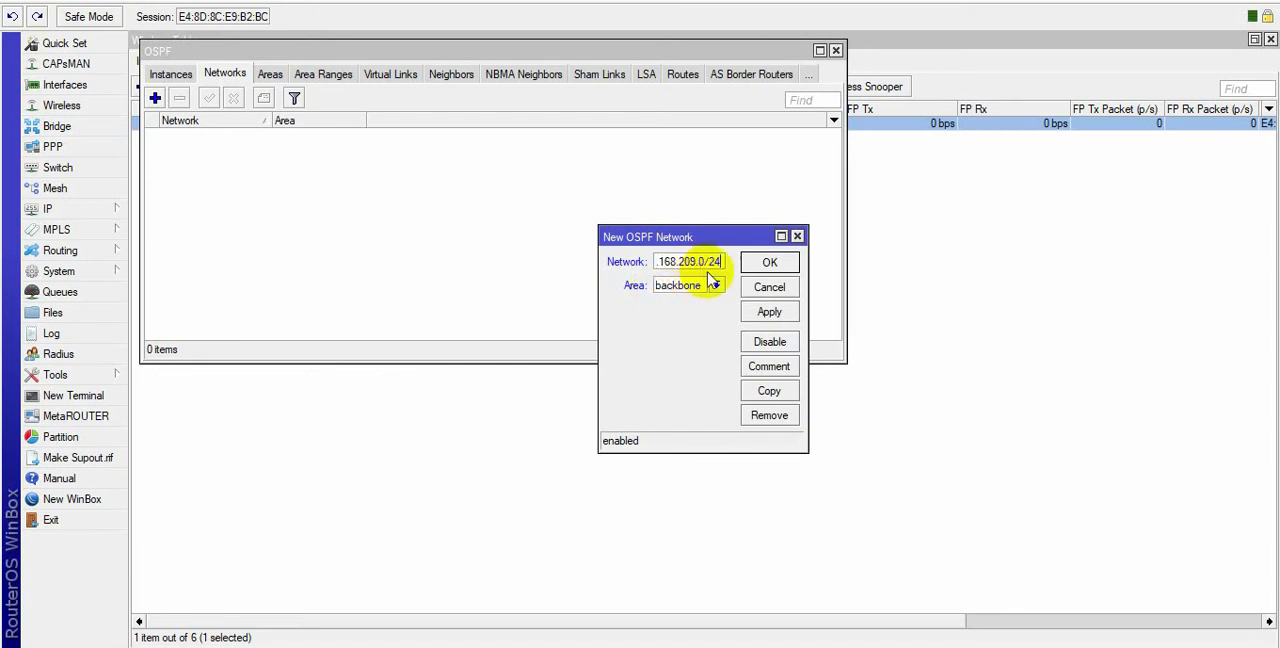
pyautogui.click(768, 312)
pyautogui.click(766, 268)
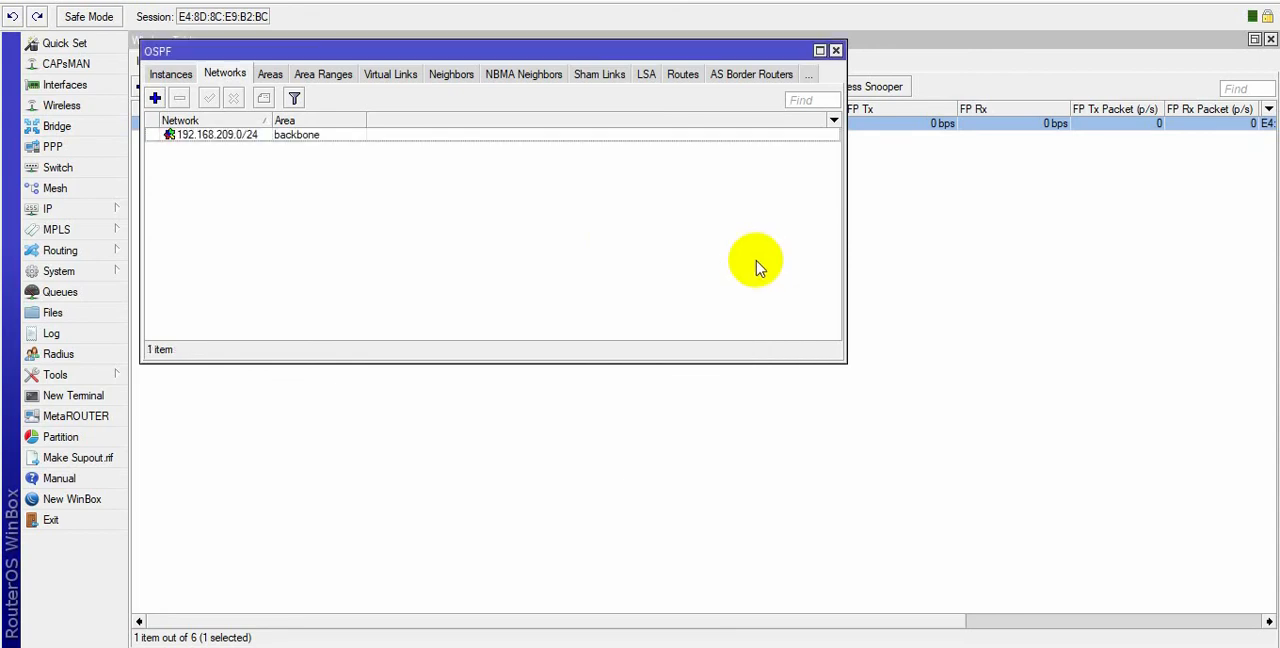
# Add the OSPF network 200.50.3.48/28 in the backbone area and save it.
pyautogui.click(155, 98)
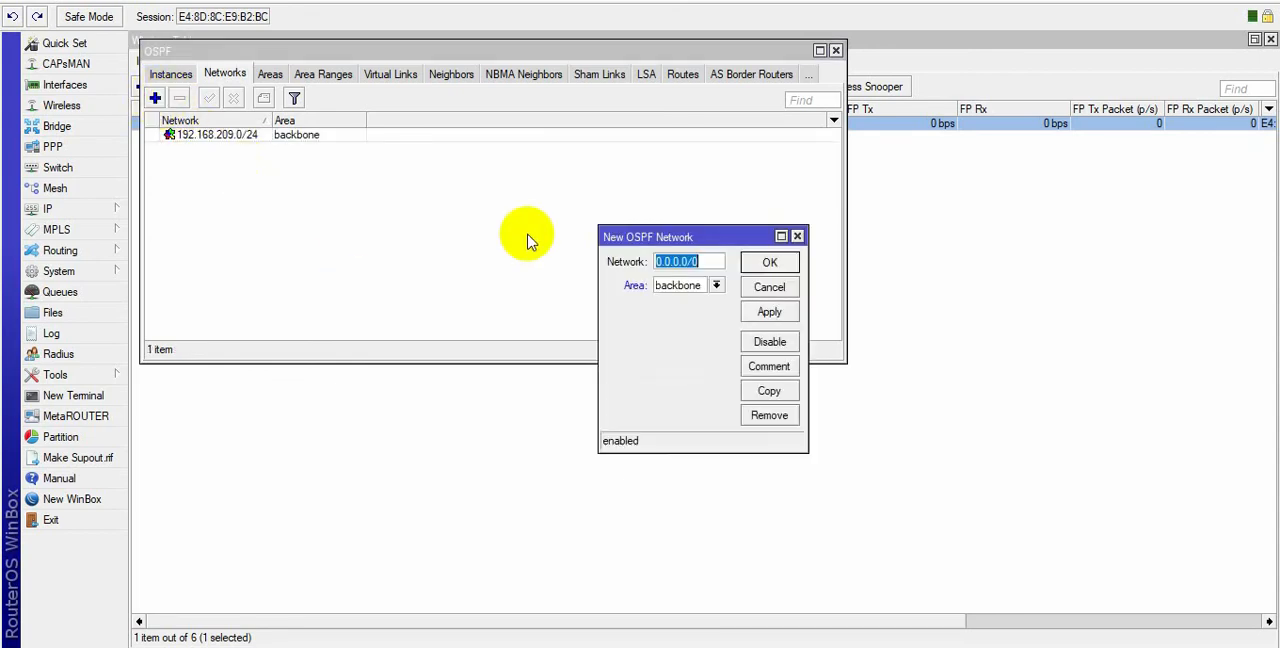
pyautogui.write('200')
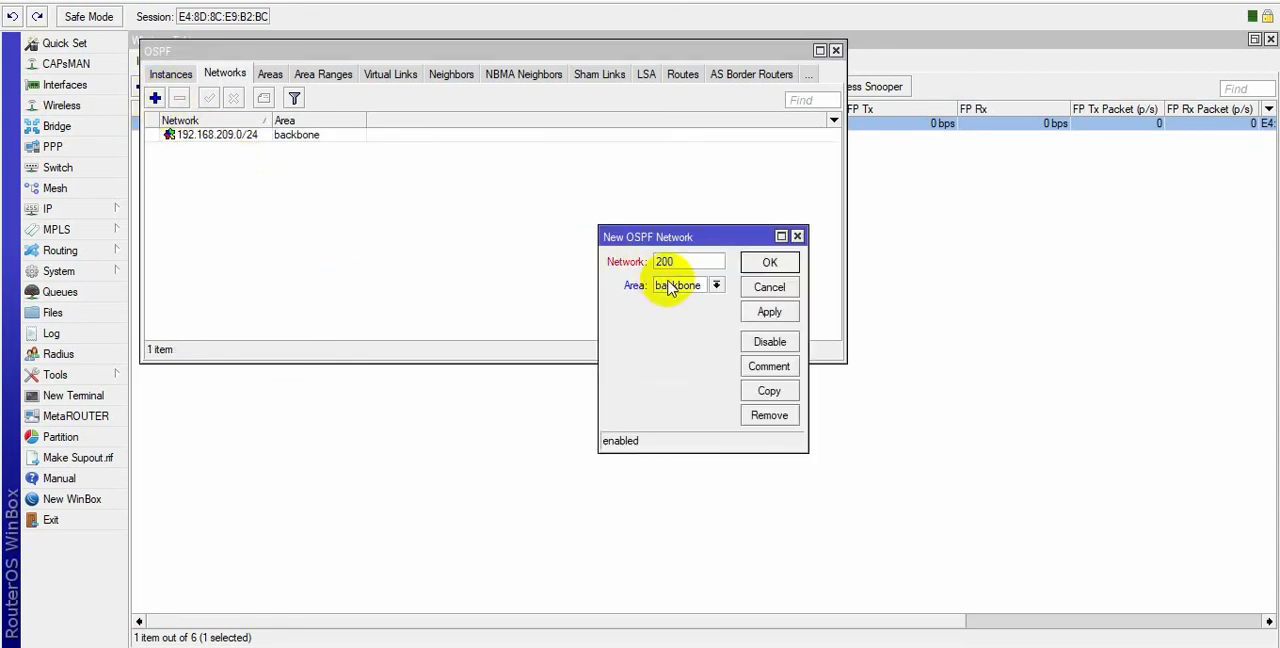
pyautogui.write('.50.3.48/28')
pyautogui.click(769, 312)
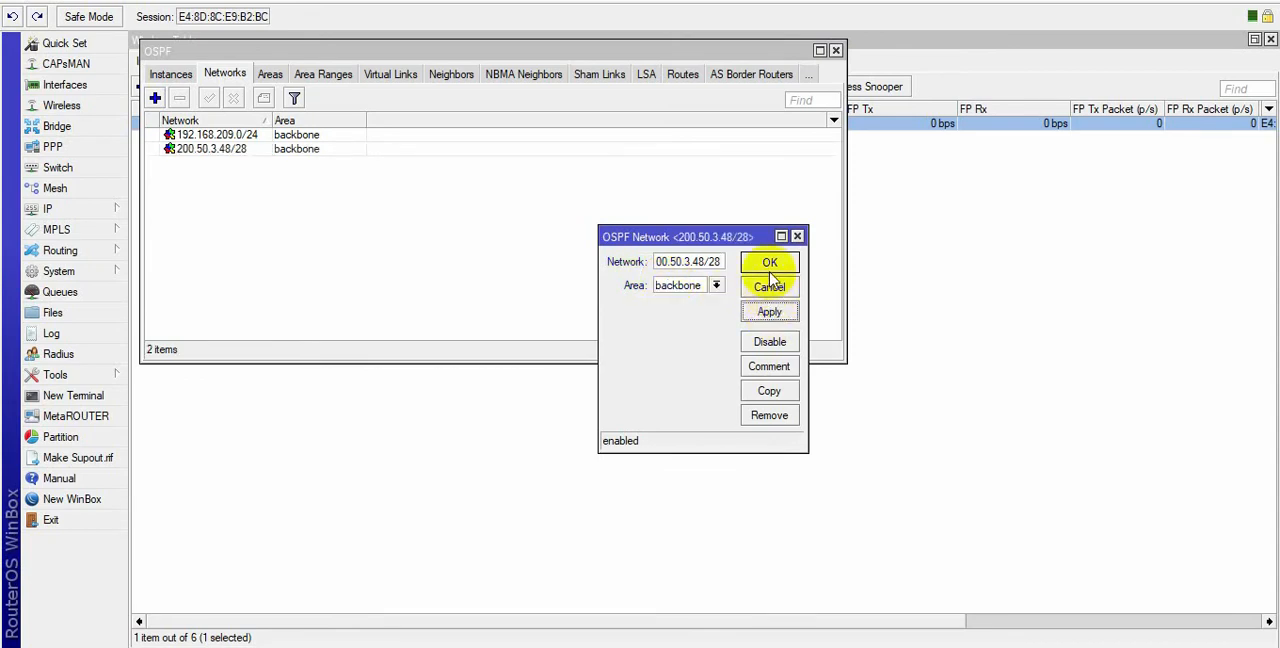
pyautogui.click(770, 268)
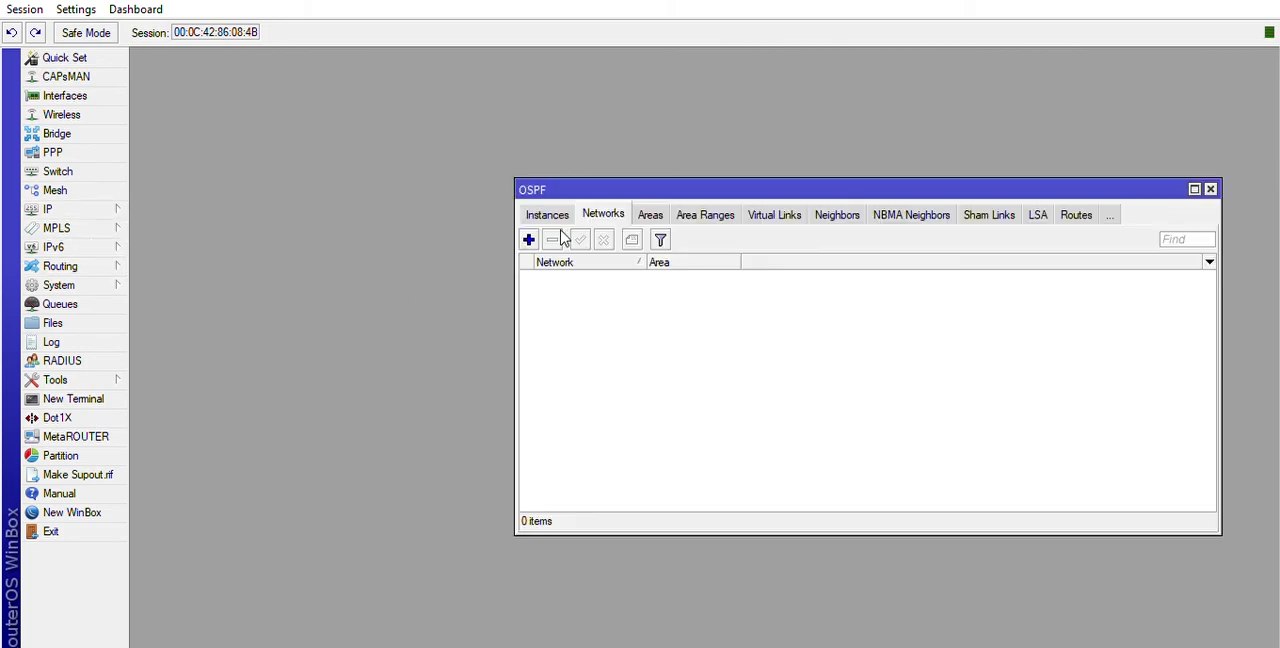
# On the other router, add the OSPF network 192.168.209.0/24 in the backbone area.
pyautogui.click(528, 239)
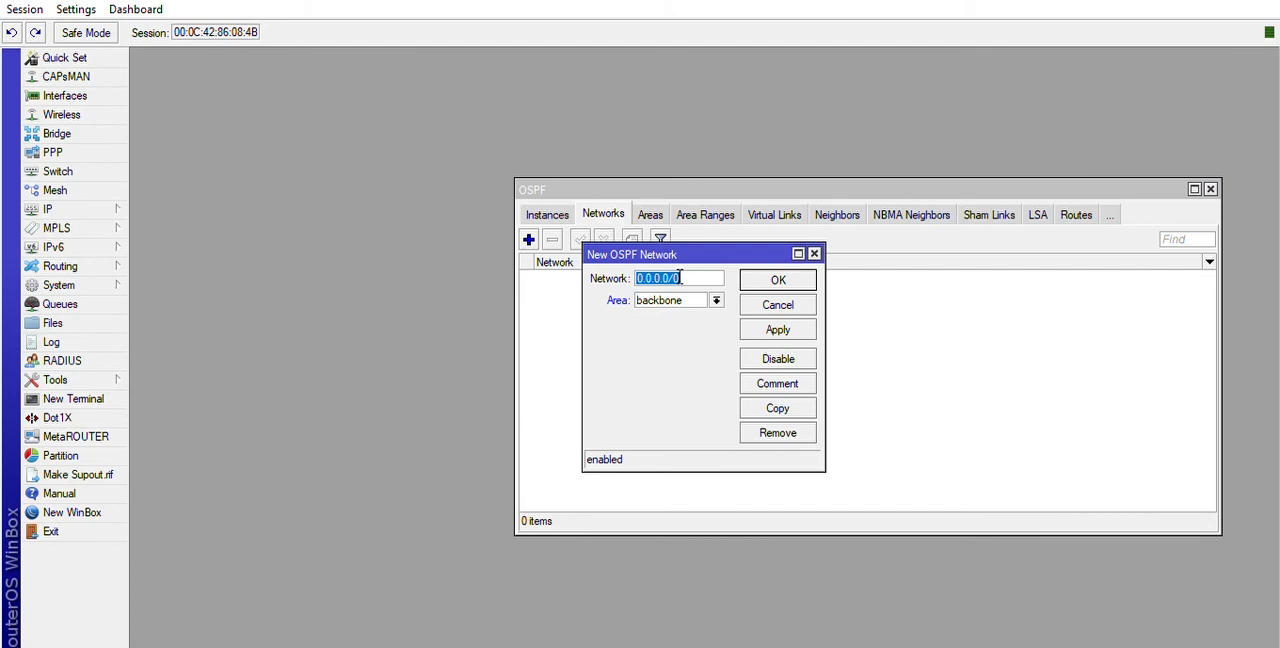
pyautogui.write('20')
pyautogui.press('BackSpace')
pyautogui.press('BackSpace')
pyautogui.write('192.168.209.0')
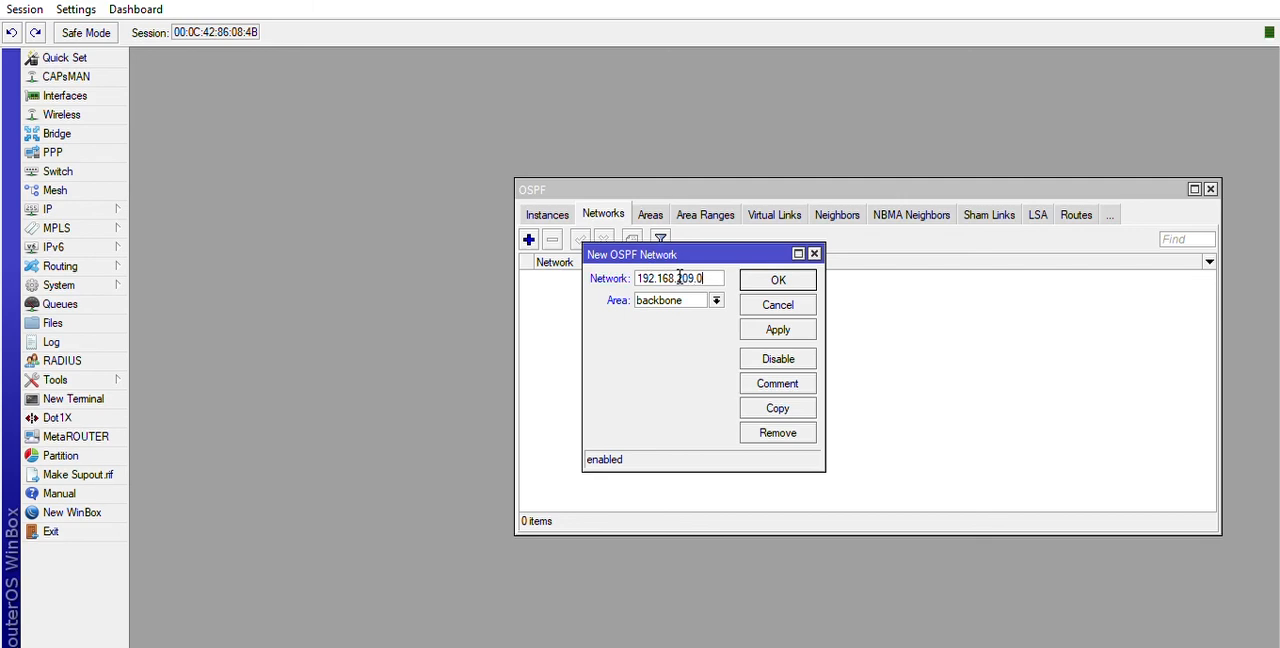
pyautogui.write('/24')
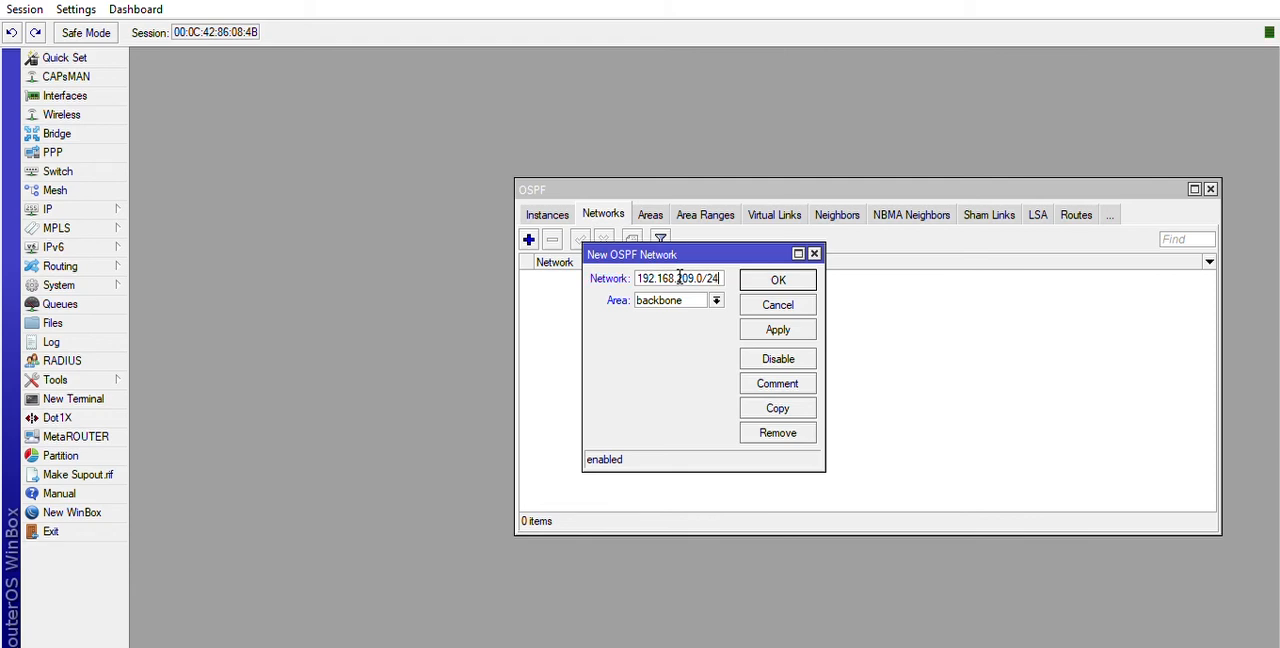
pyautogui.click(778, 280)
# Add the OSPF network 200.50.3.0/28 in the backbone area and save it.
pyautogui.click(529, 239)
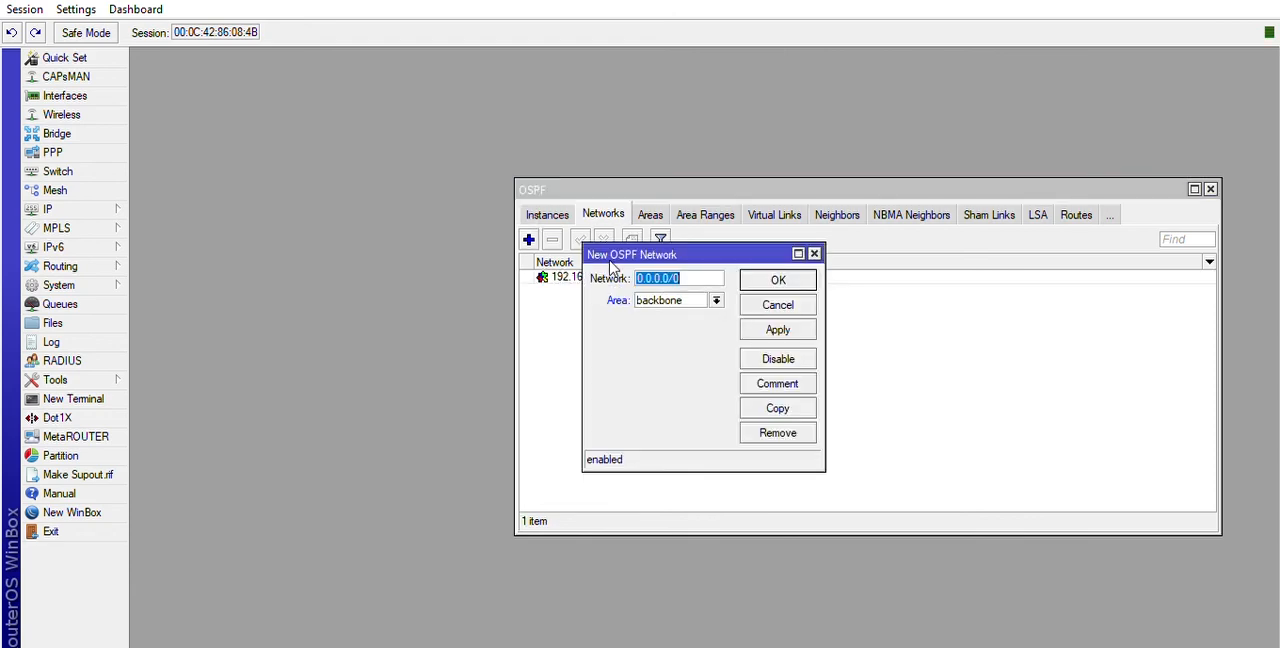
pyautogui.write('200')
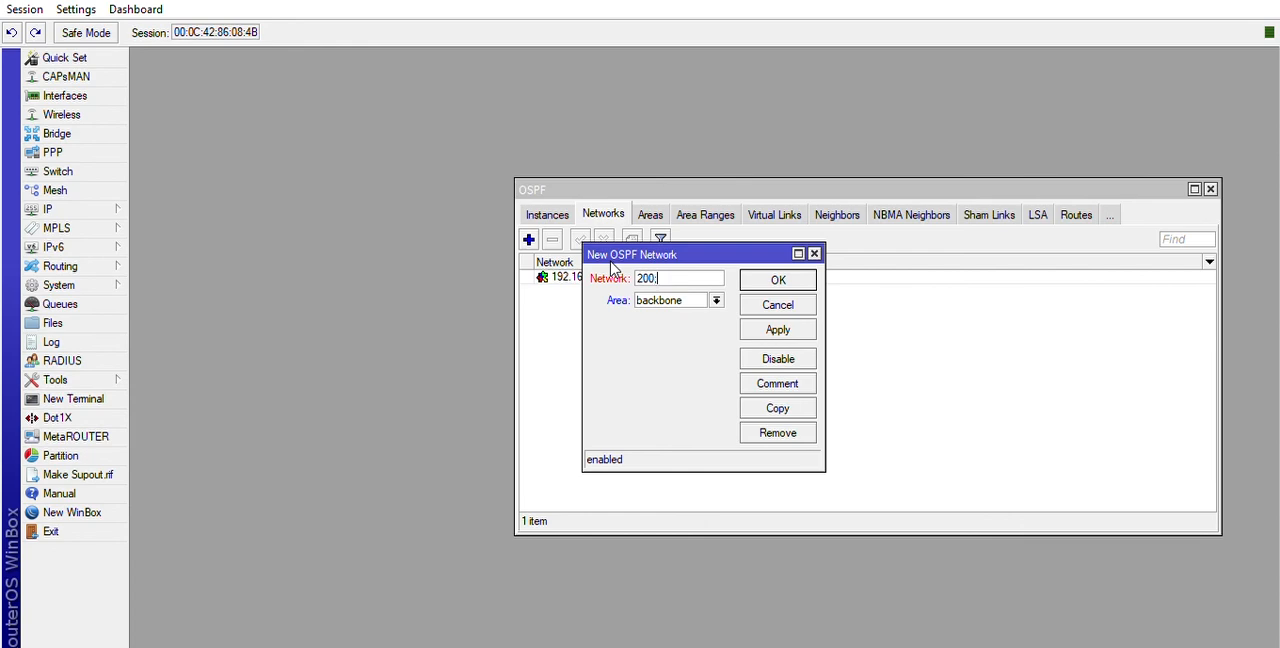
pyautogui.write('.50.3.0.')
pyautogui.press('BackSpace')
pyautogui.write('/28')
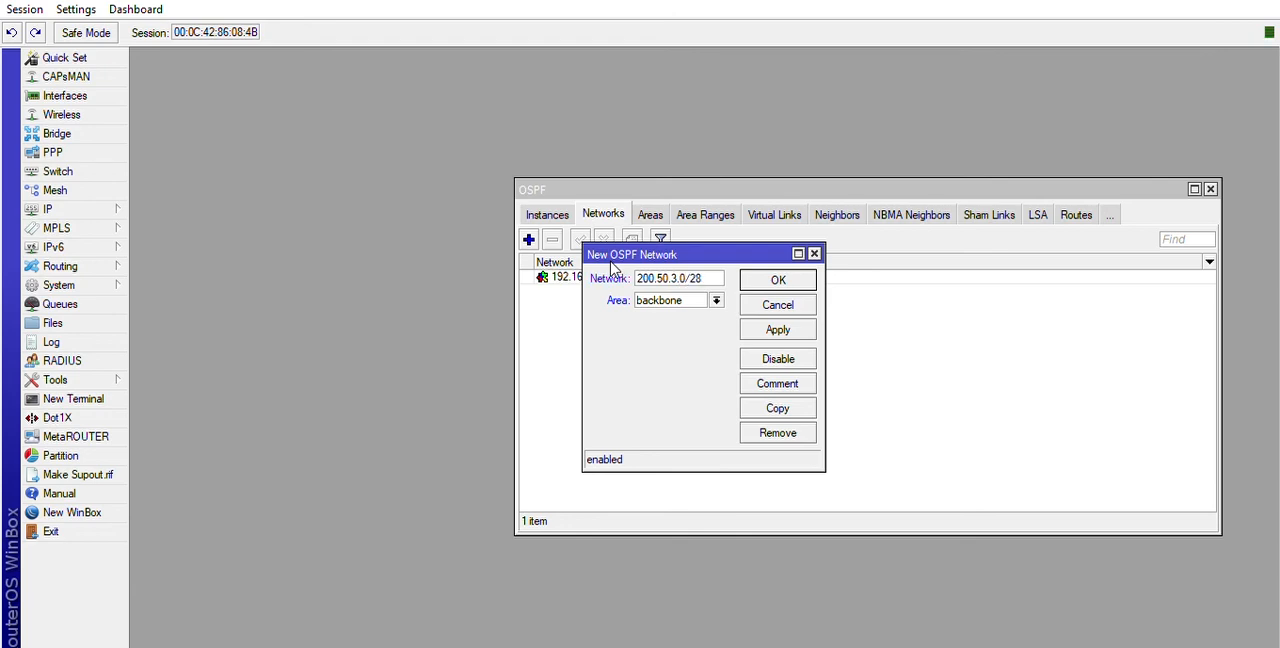
pyautogui.click(795, 329)
pyautogui.click(790, 280)
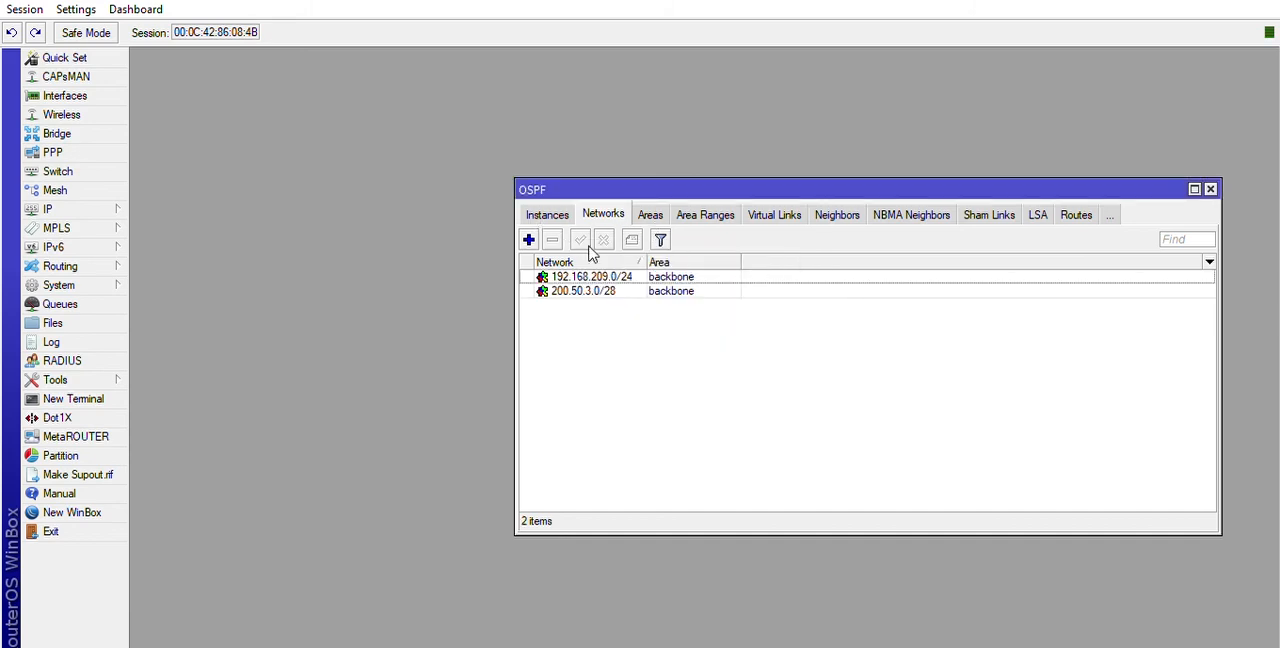
# Check the OSPF neighbors and the 200.50.3.48/28 entry in the route list, and close both windows.
pyautogui.click(590, 276)
pyautogui.click(585, 290)
pyautogui.click(690, 326)
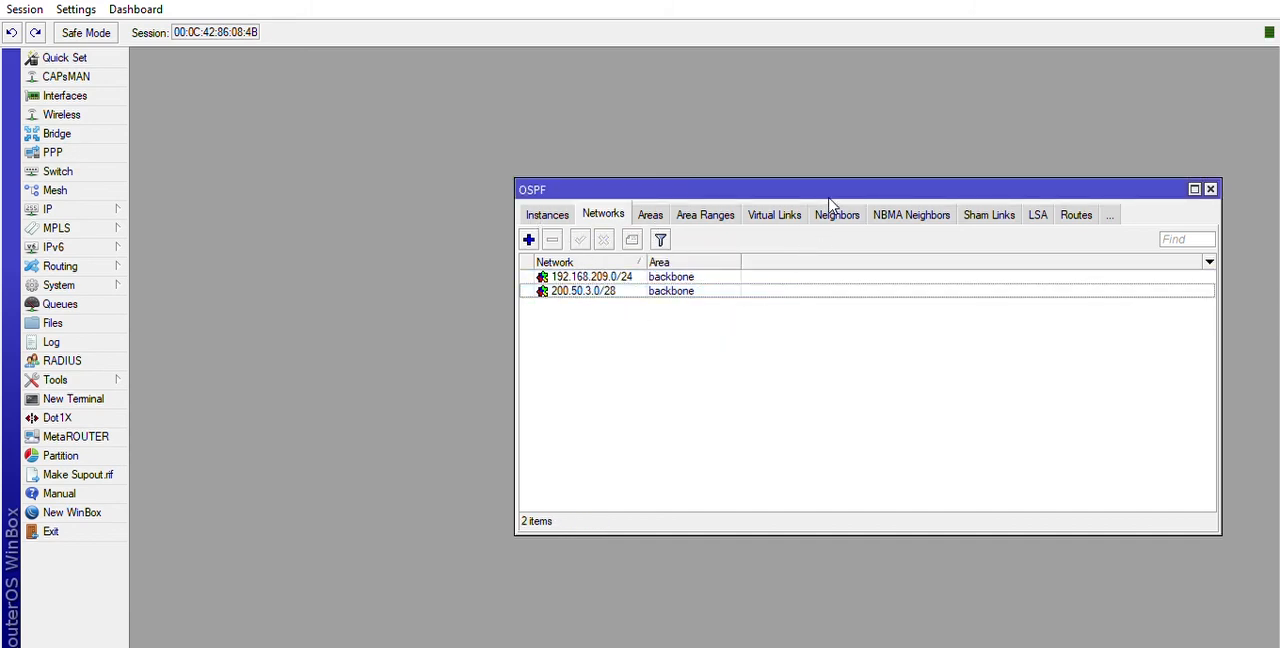
pyautogui.click(834, 215)
pyautogui.click(615, 275)
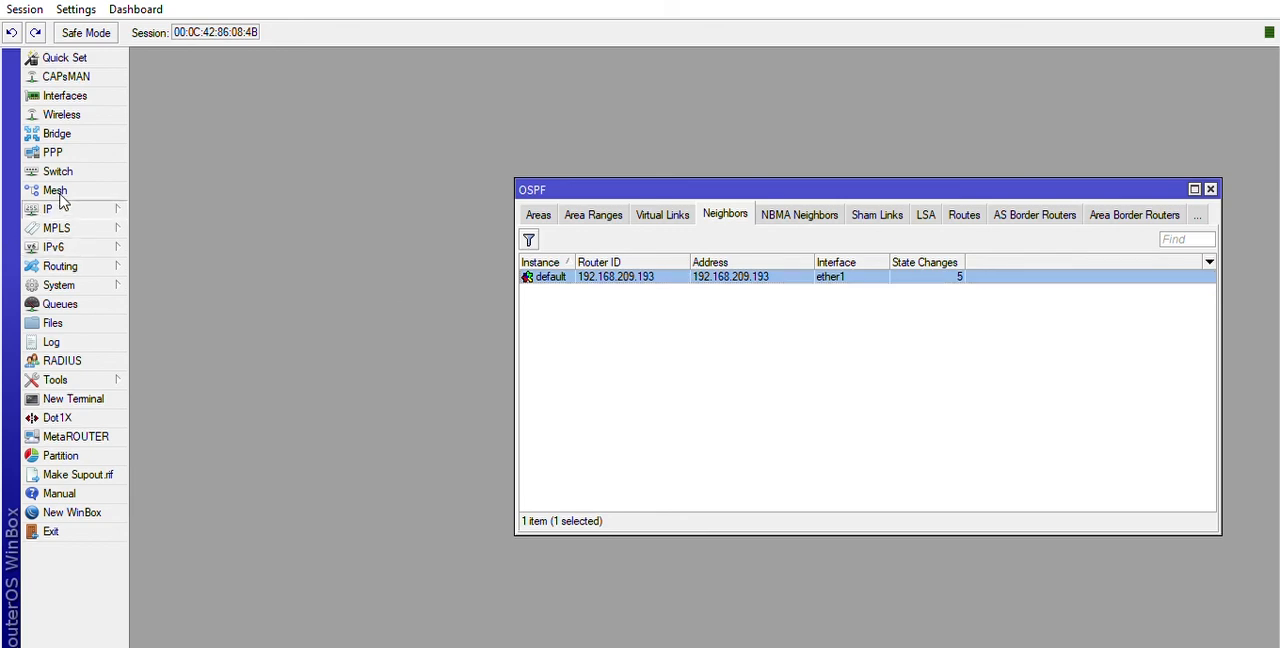
pyautogui.click(174, 473)
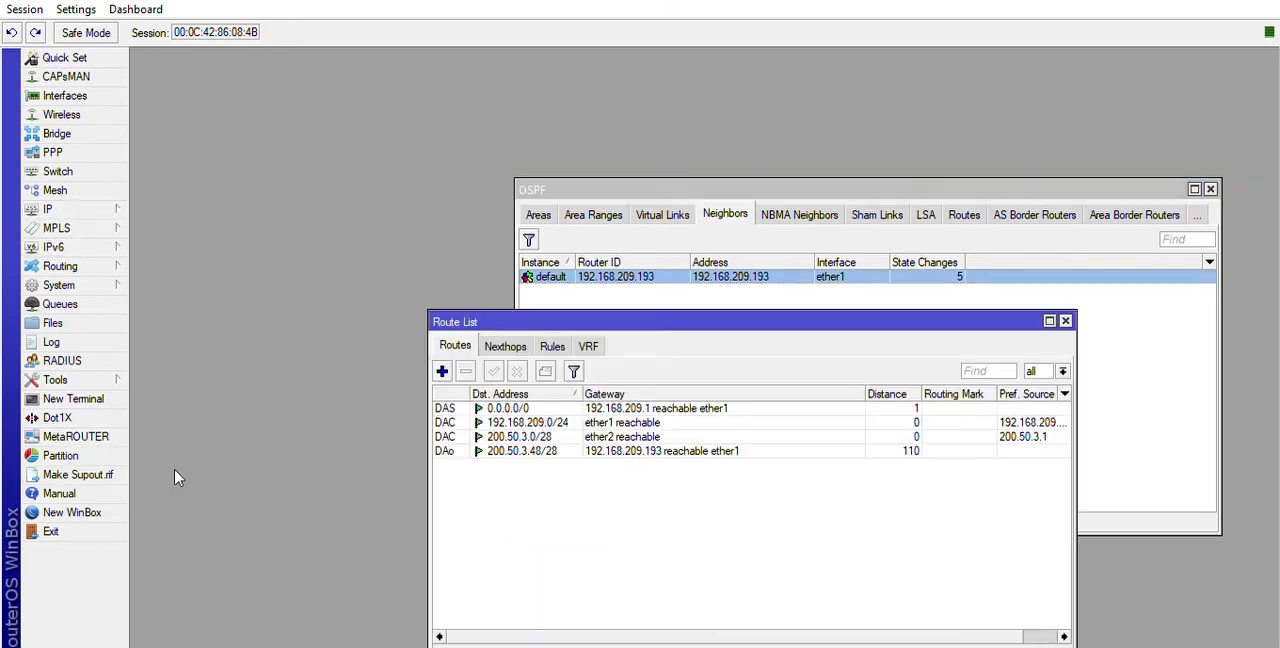
pyautogui.click(643, 450)
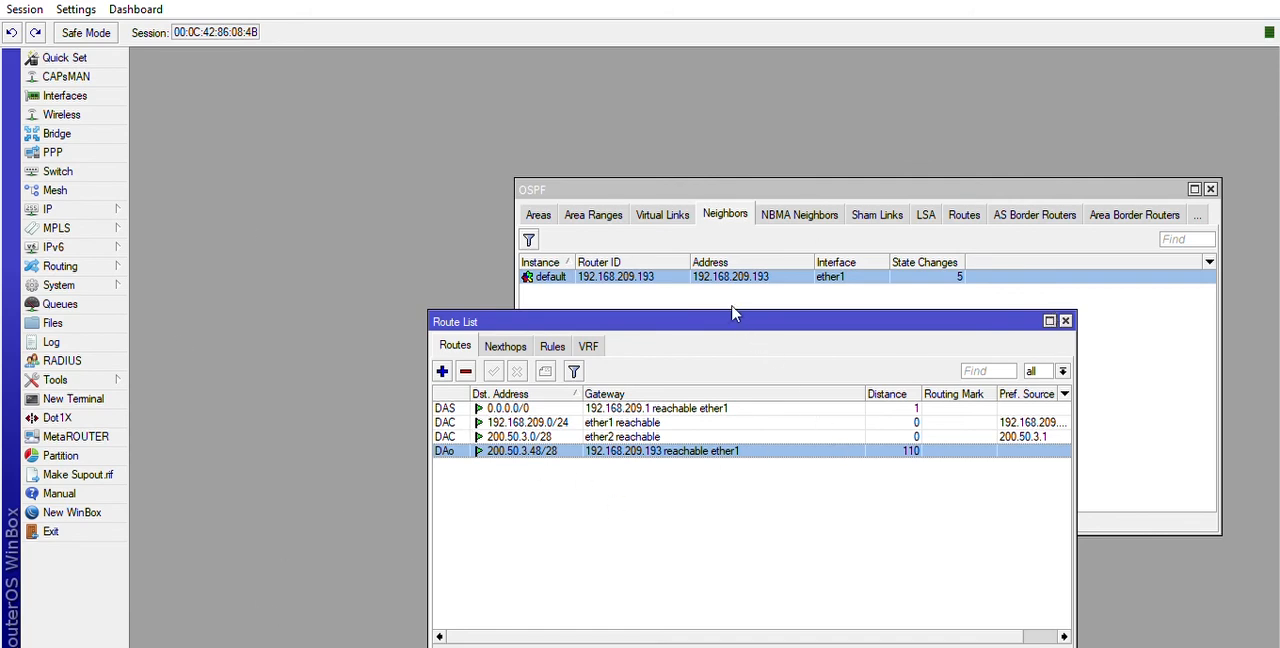
pyautogui.moveTo(742, 317); pyautogui.dragTo(729, 256)
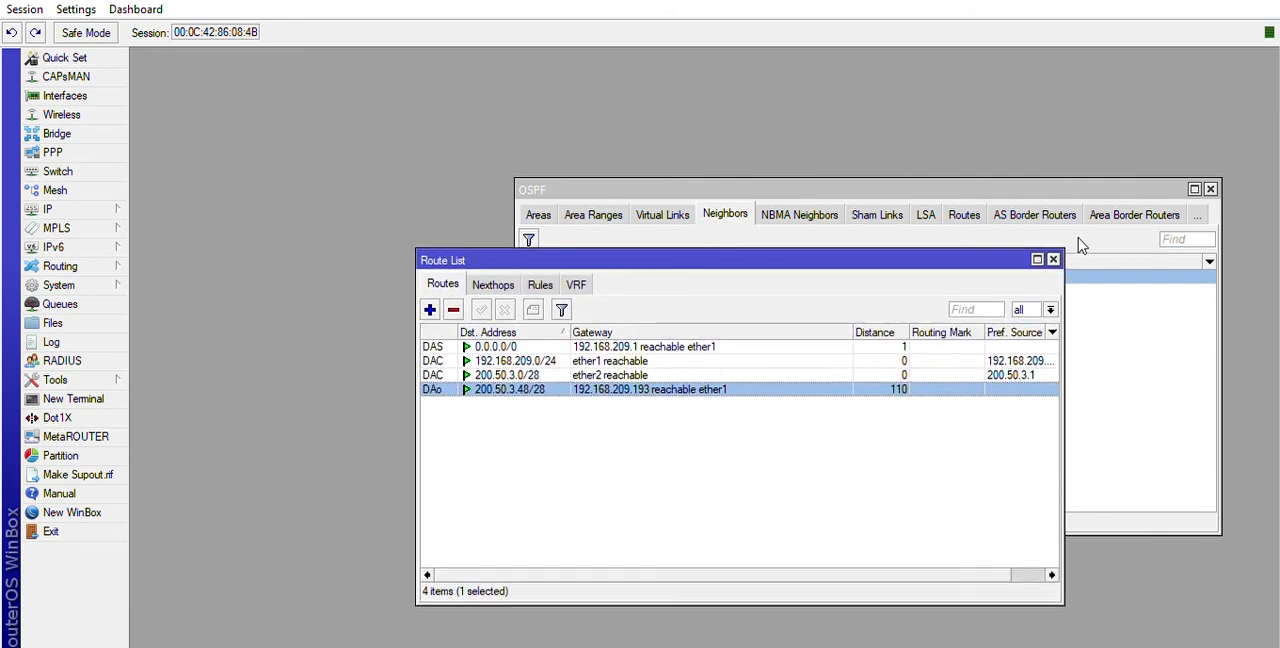
pyautogui.click(1054, 259)
pyautogui.click(1210, 189)
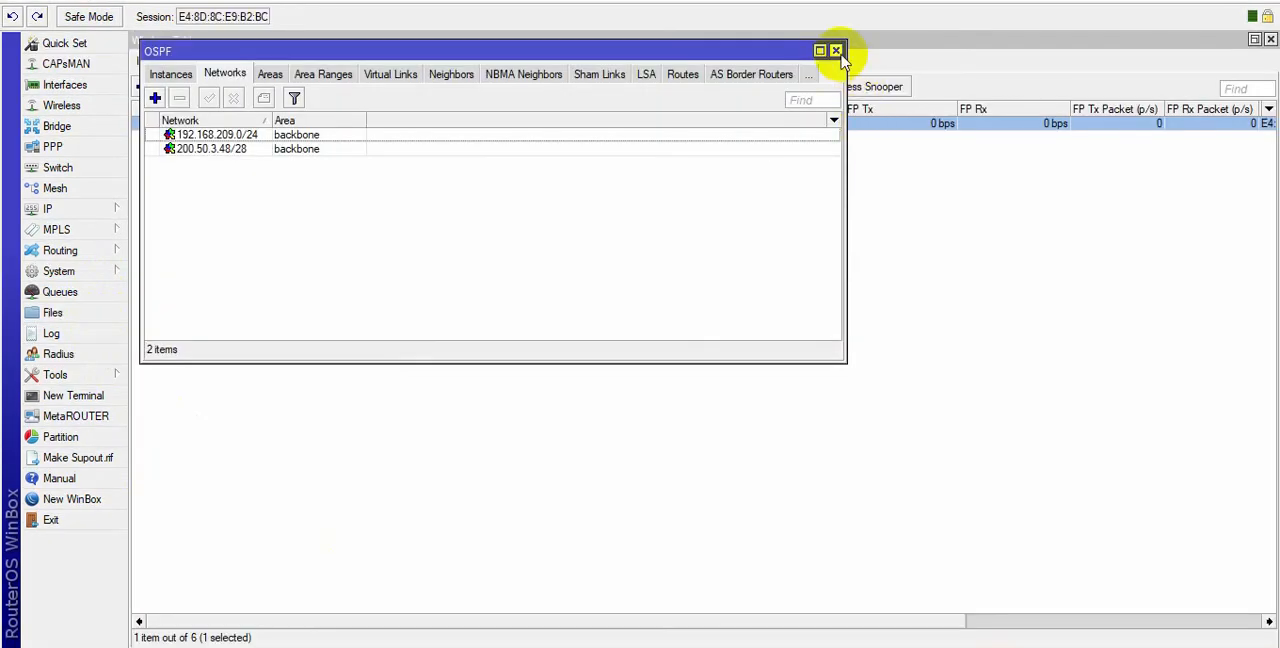
# Back on the first router, close the OSPF, wireless, DNS, DHCP client and address list windows.
pyautogui.click(837, 50)
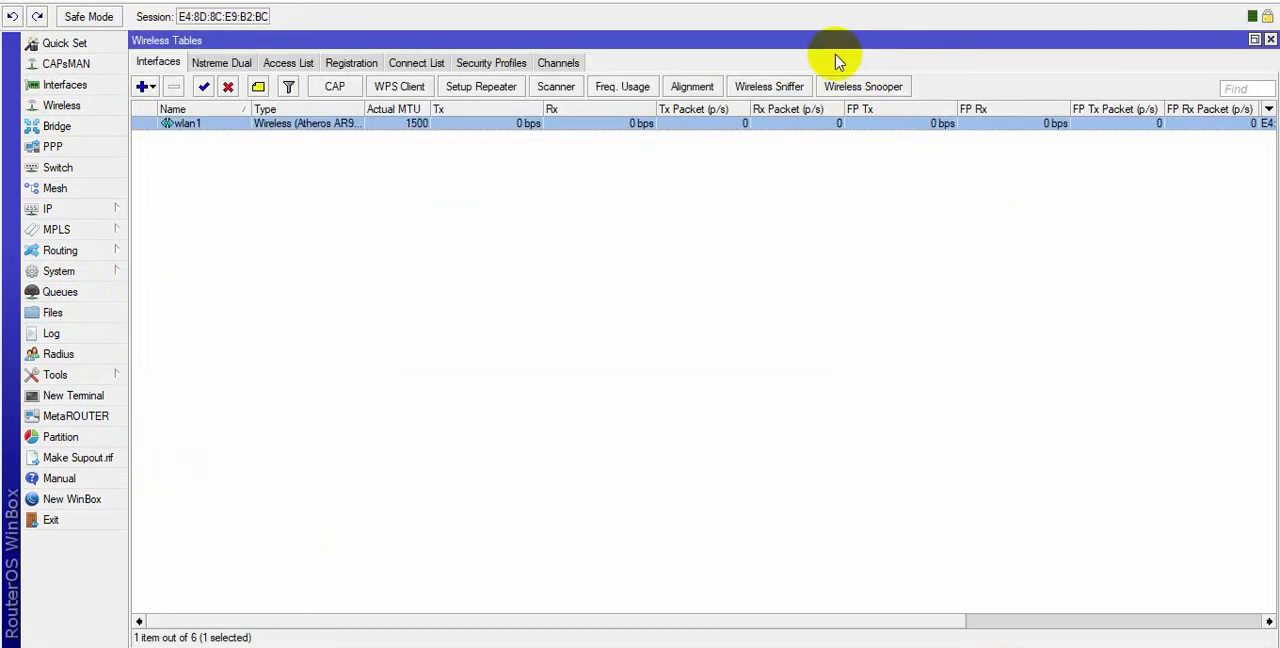
pyautogui.click(1270, 39)
pyautogui.click(1084, 188)
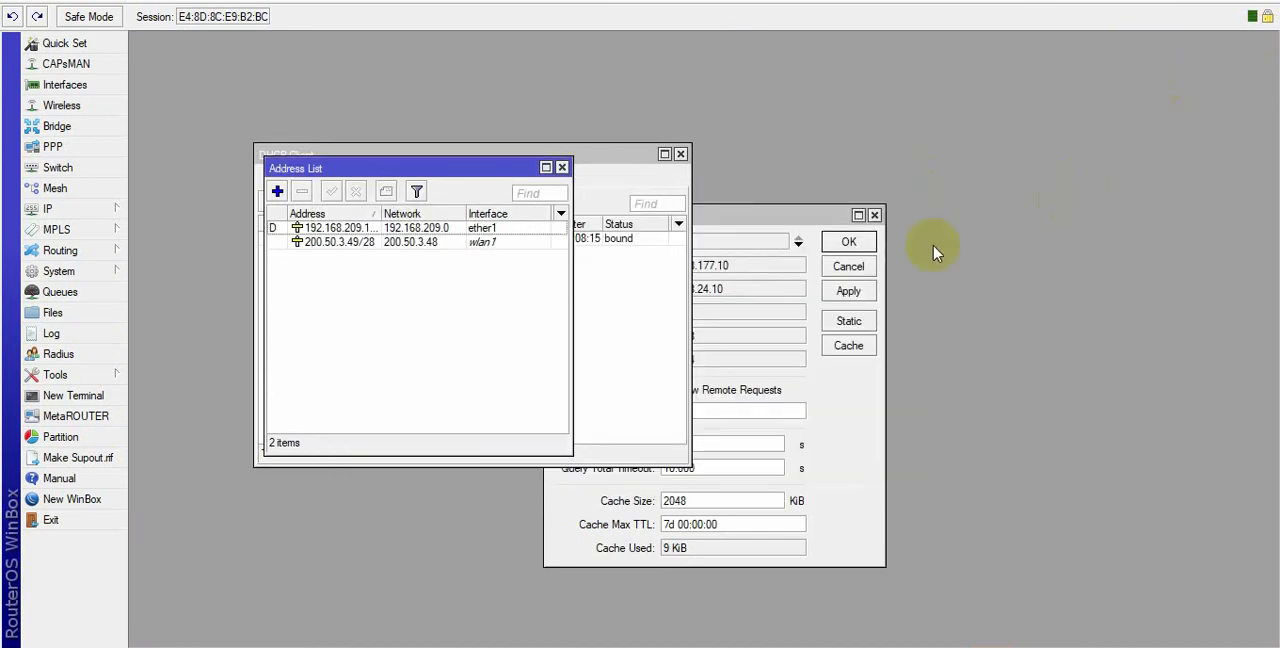
pyautogui.click(877, 214)
pyautogui.click(680, 153)
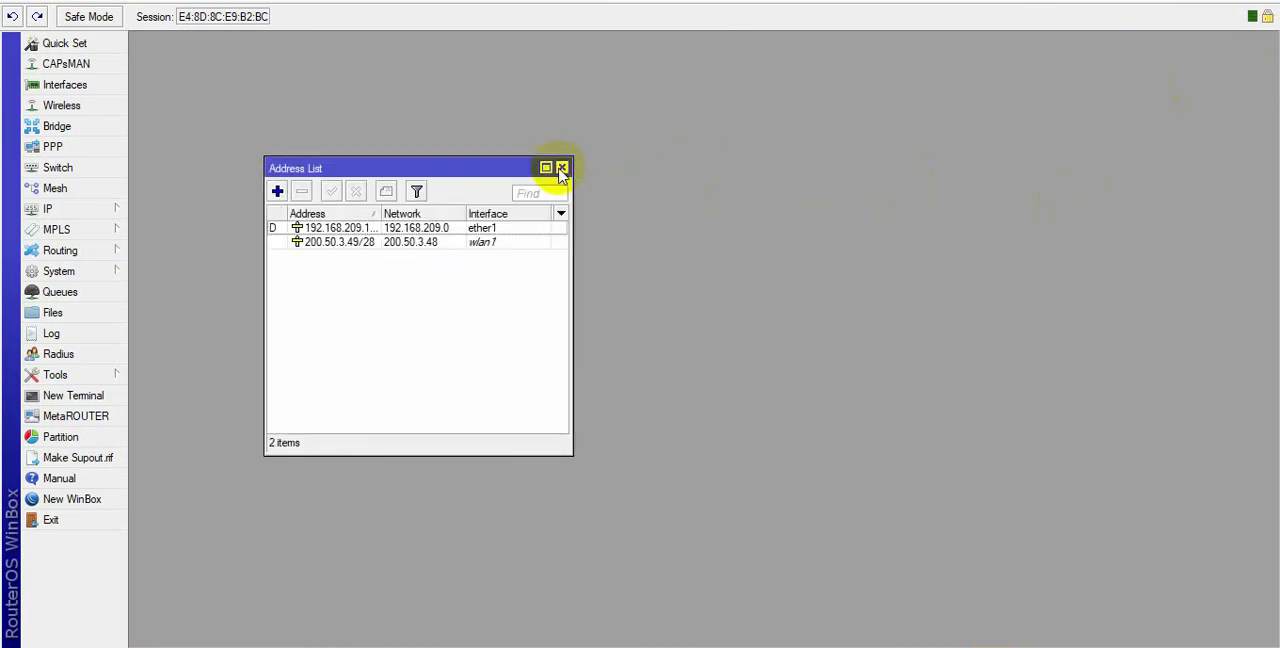
pyautogui.click(562, 167)
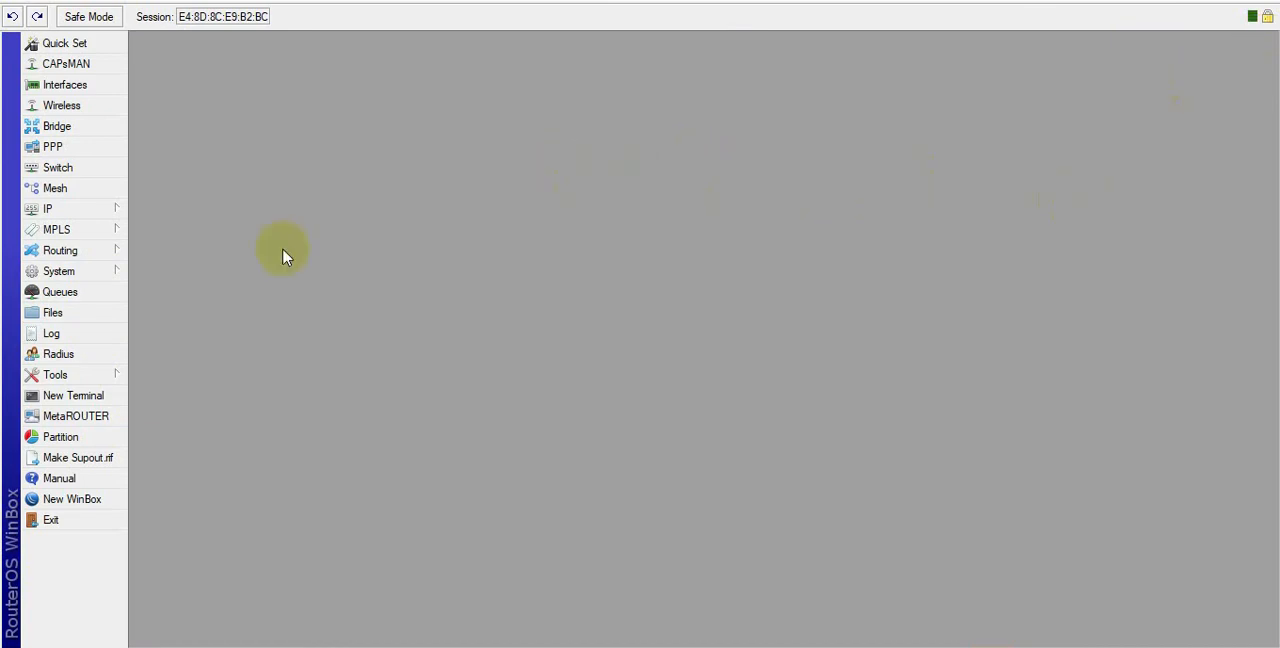
# Start a new simple queue and name it limit-32k.
pyautogui.click(62, 293)
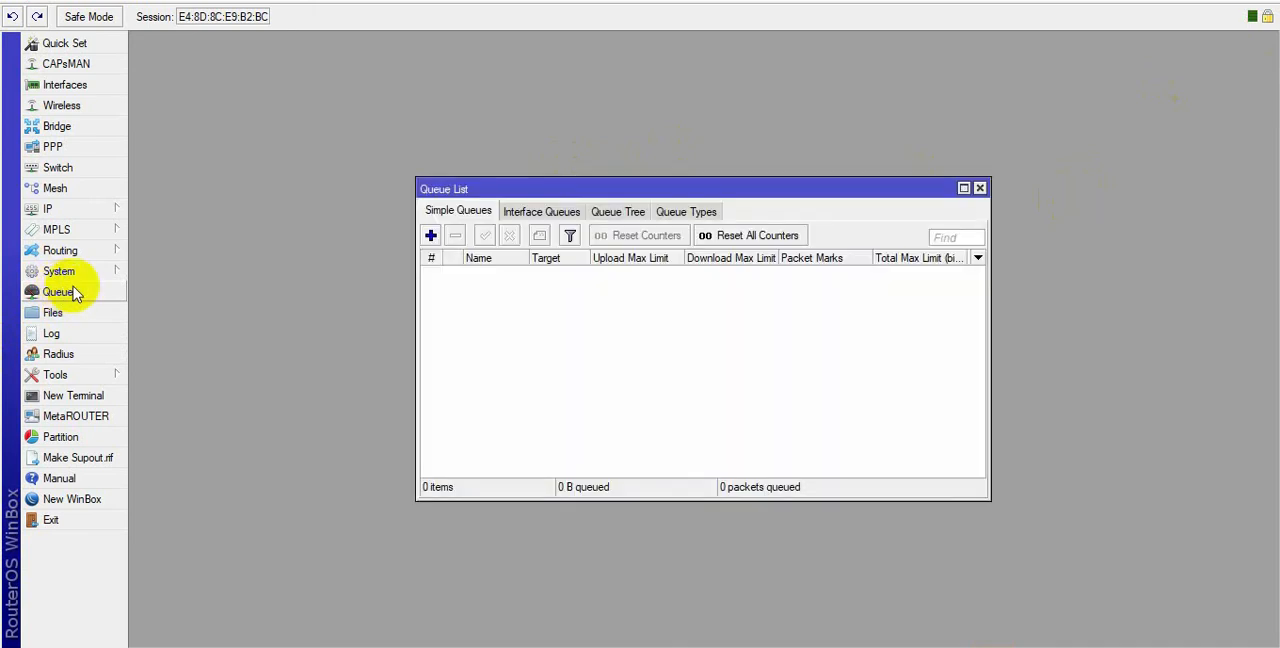
pyautogui.click(431, 237)
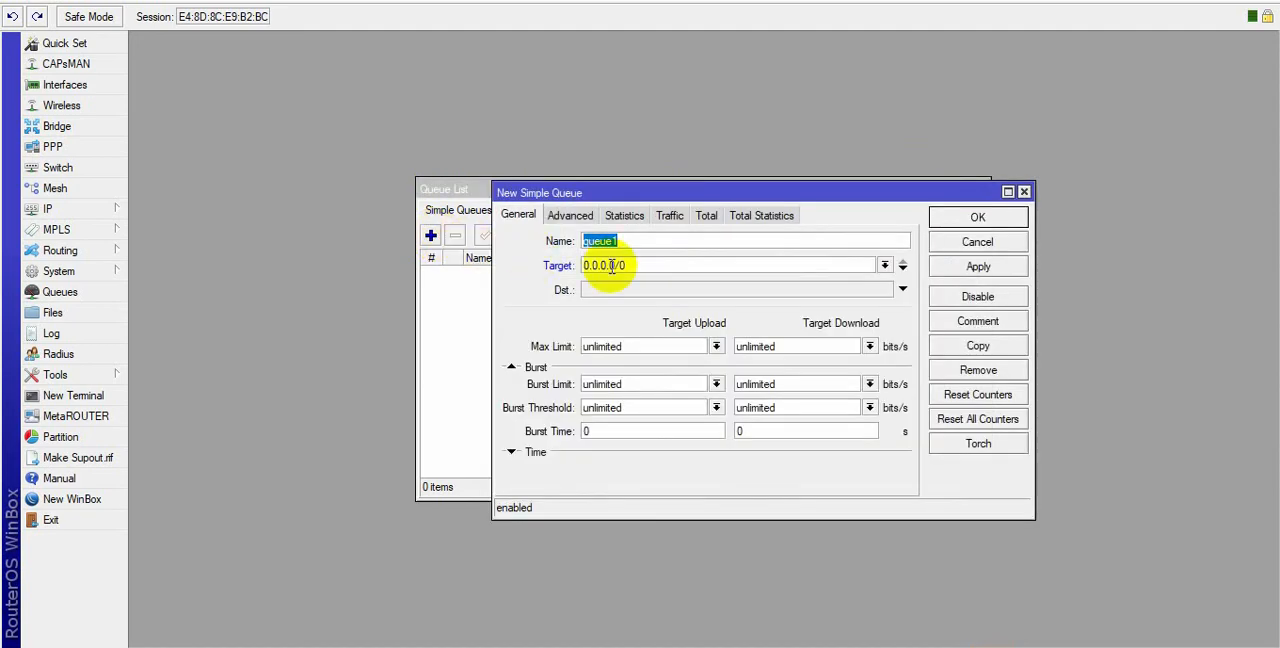
pyautogui.write('limit')
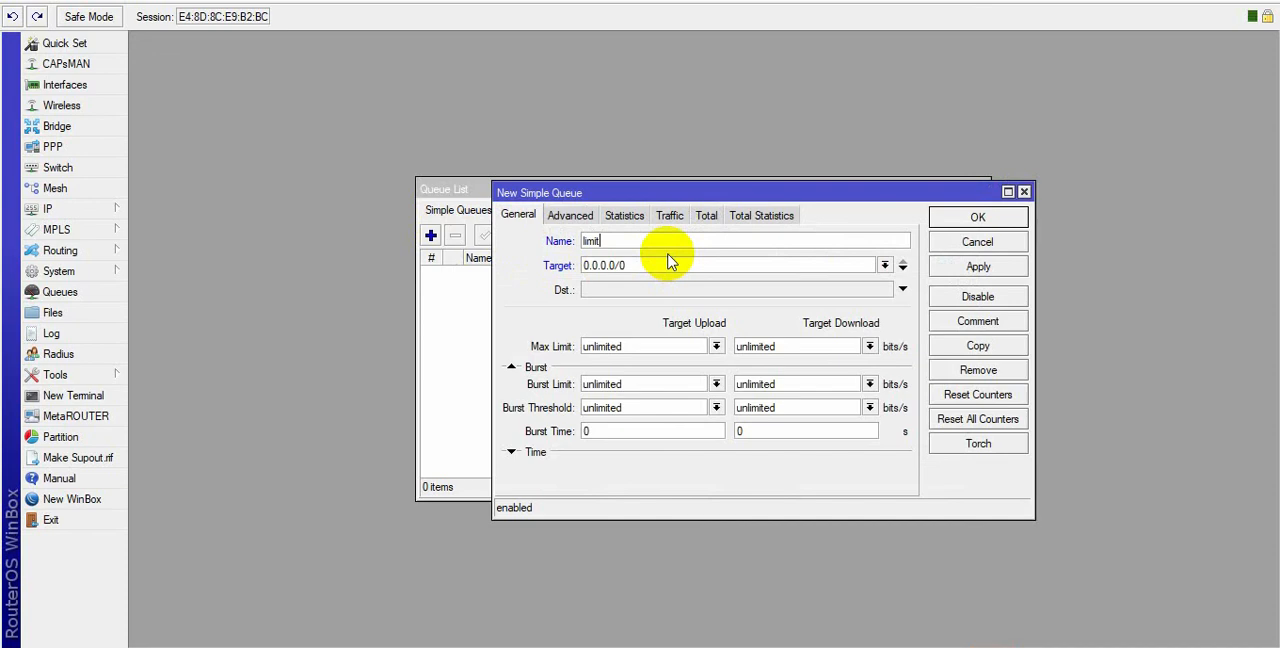
pyautogui.write('32k')
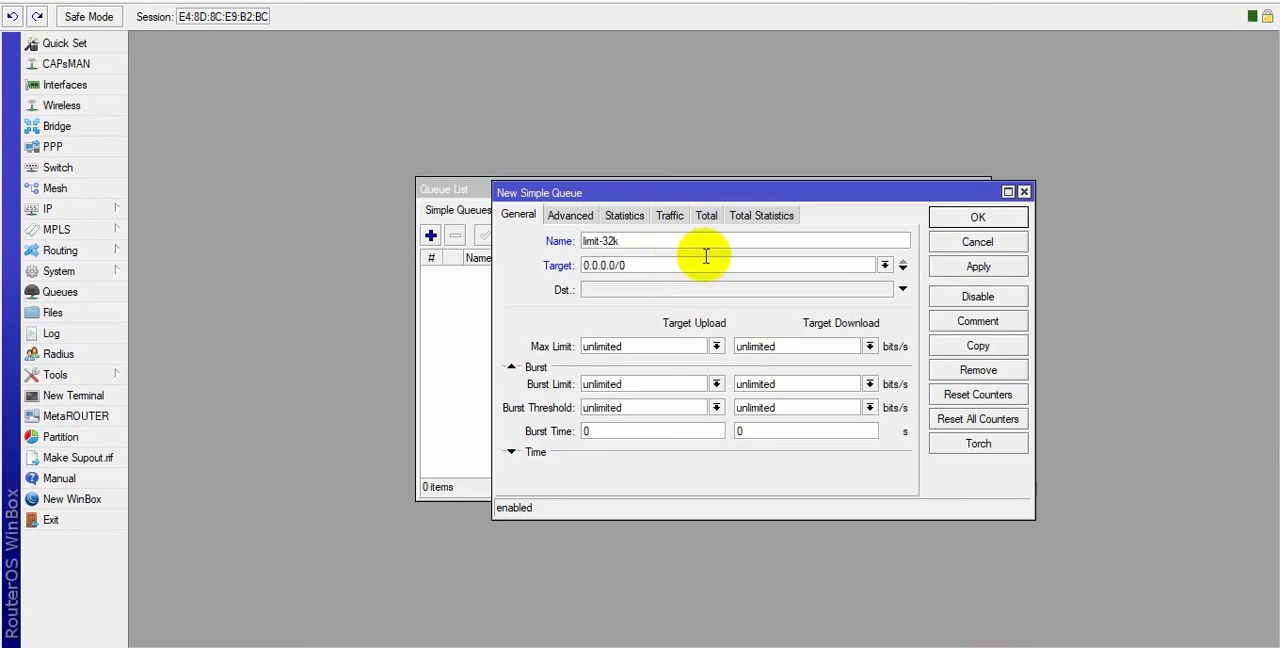
# Set the queue's target to the network 200.50.3.48/28.
pyautogui.click(884, 265)
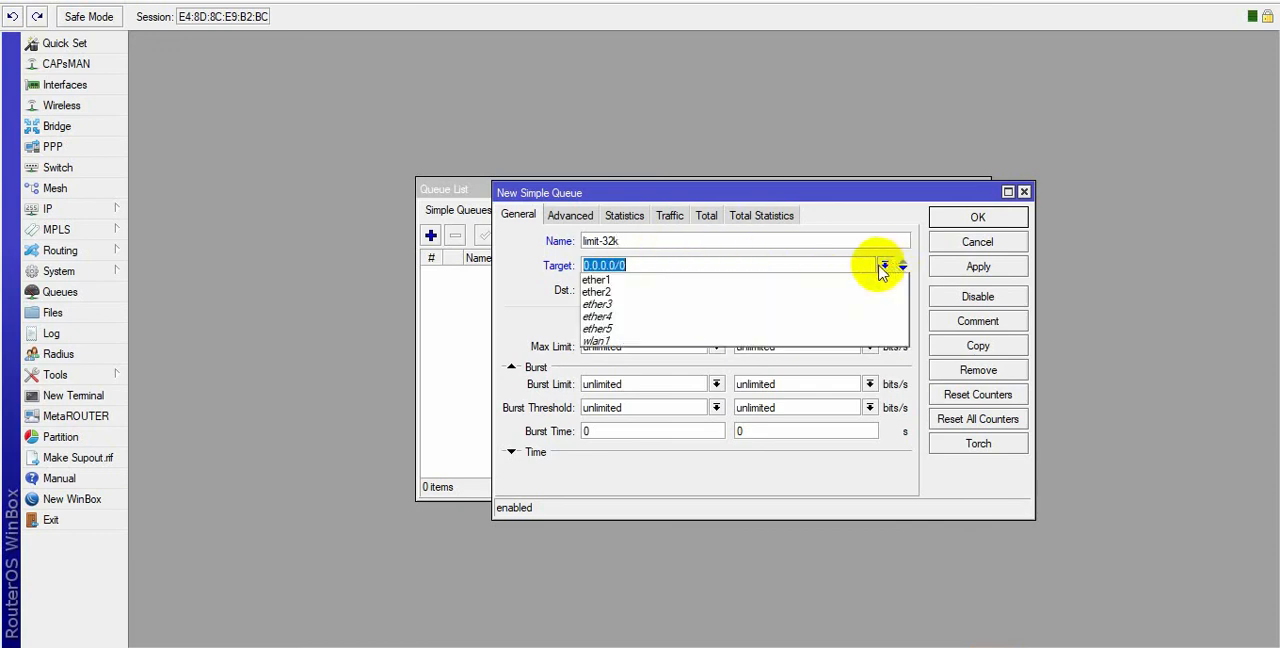
pyautogui.click(615, 325)
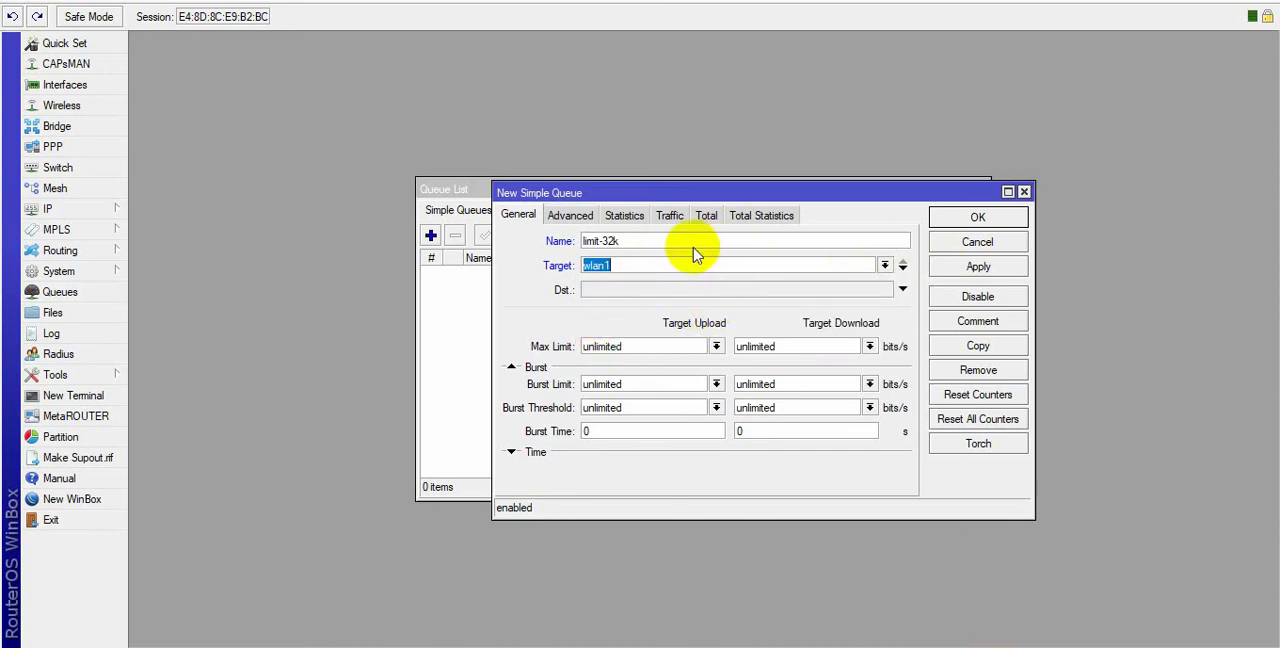
pyautogui.moveTo(654, 266); pyautogui.dragTo(512, 267)
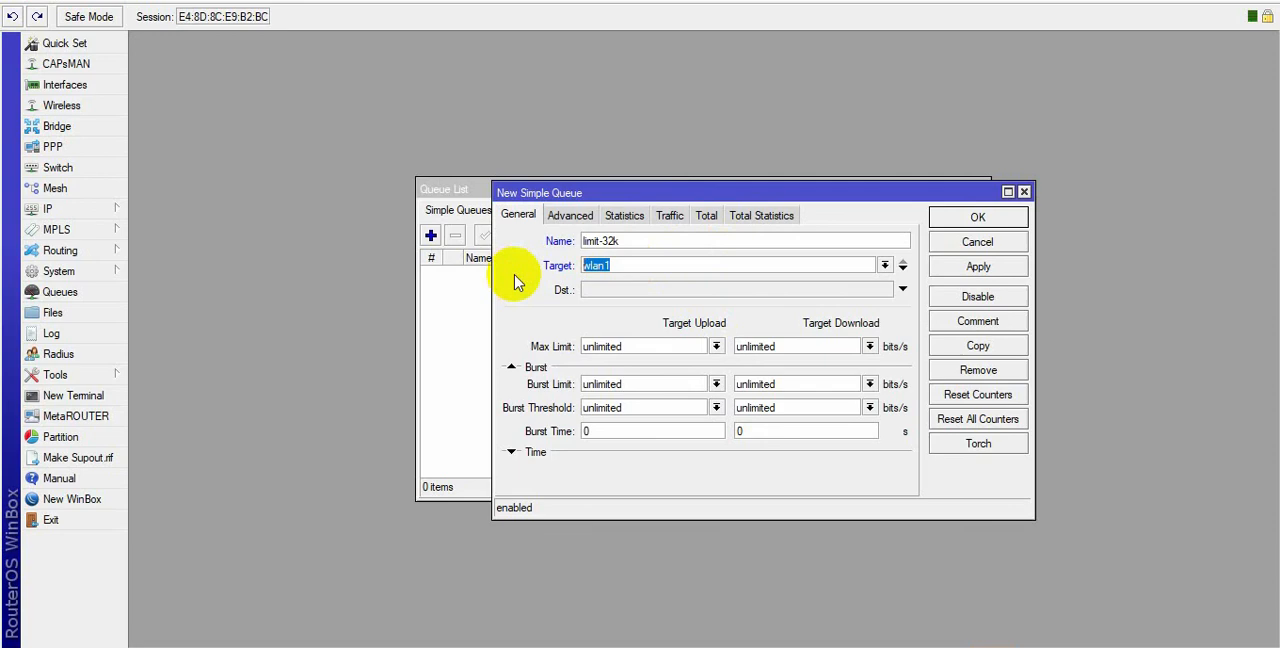
pyautogui.write('200.50.3.48/28')
# Set the queue's maximum upload and download limits to 32k each and save the queue.
pyautogui.click(717, 347)
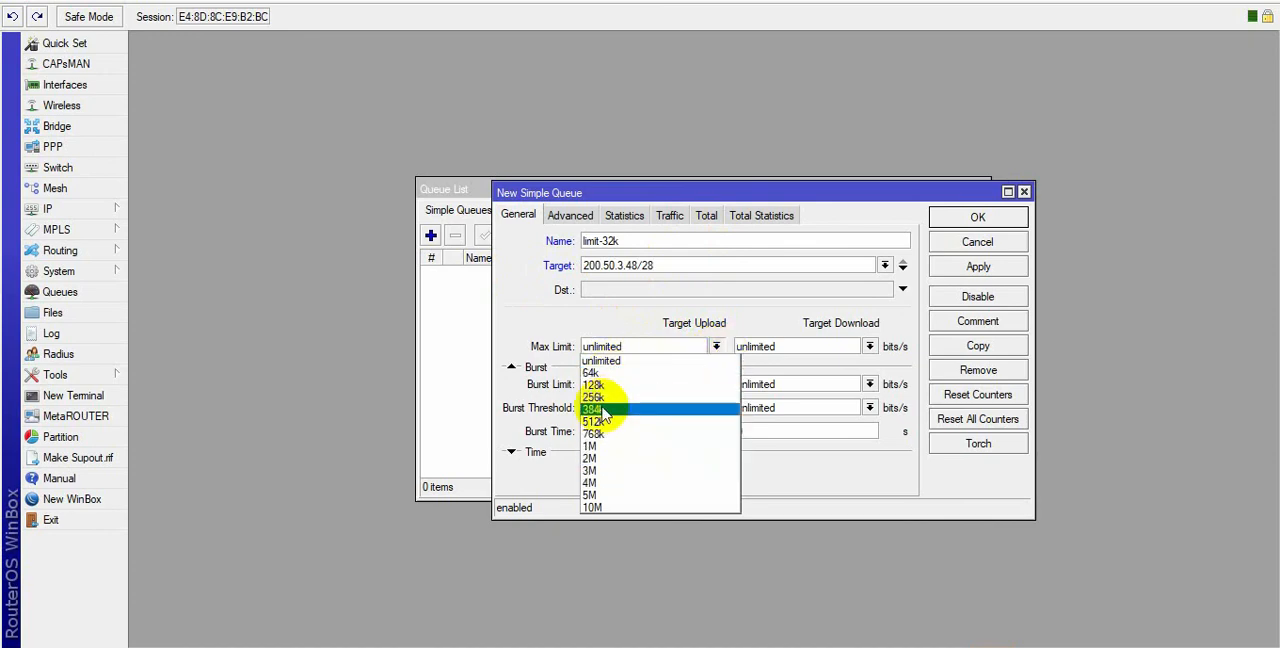
pyautogui.click(605, 359)
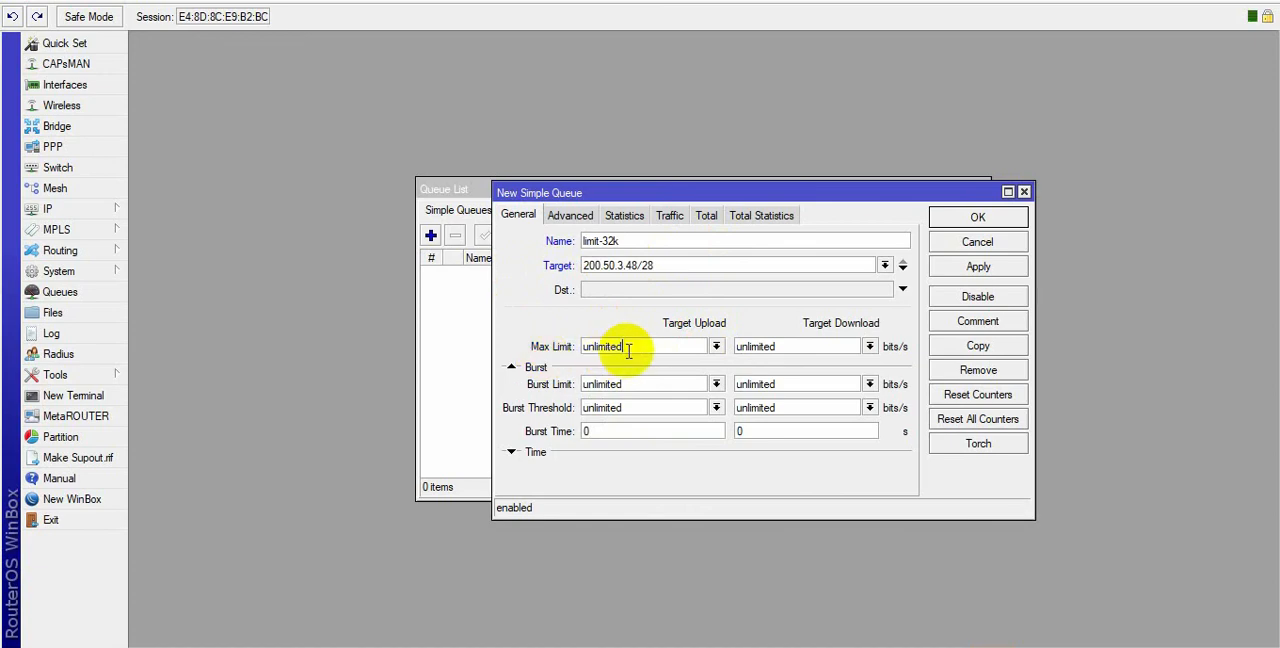
pyautogui.moveTo(628, 348); pyautogui.dragTo(566, 350)
pyautogui.write('32k')
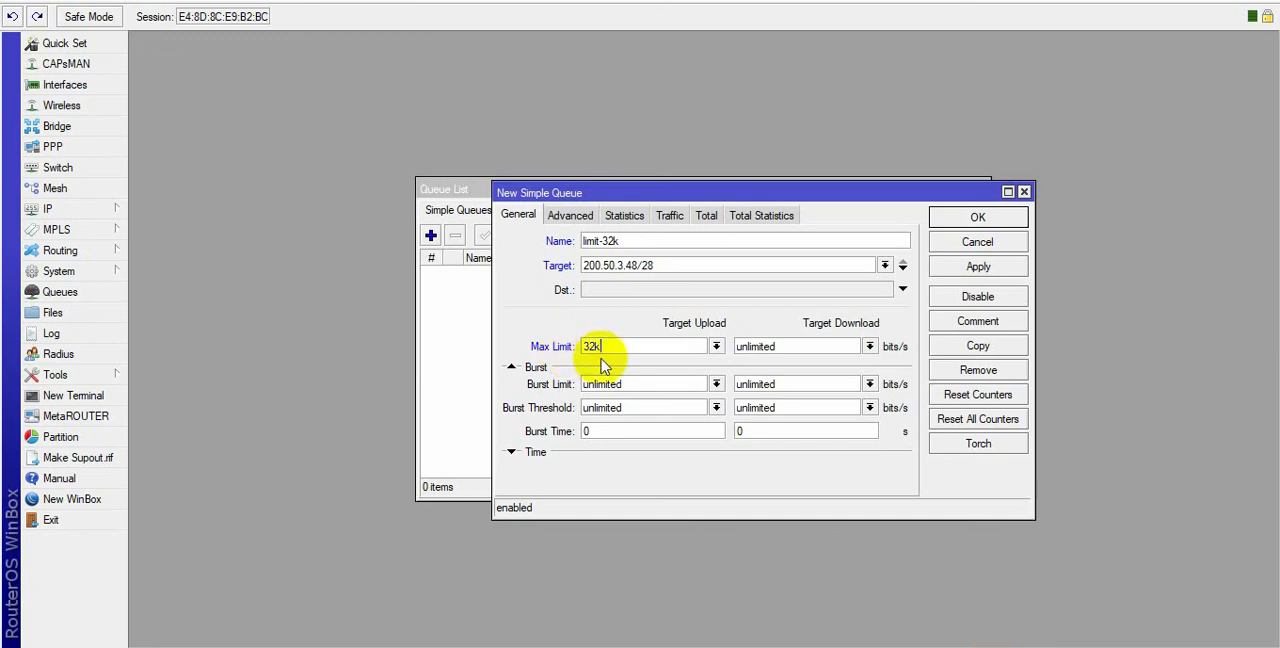
pyautogui.click(785, 348)
pyautogui.doubleClick(771, 350)
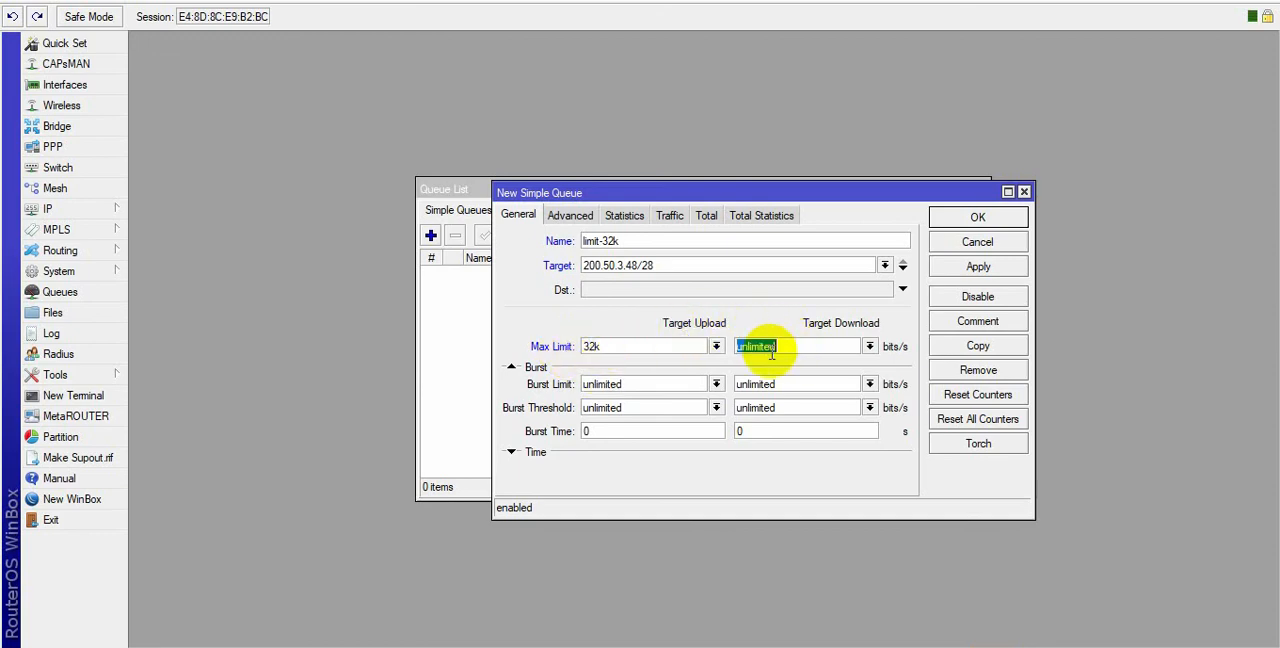
pyautogui.write('32k')
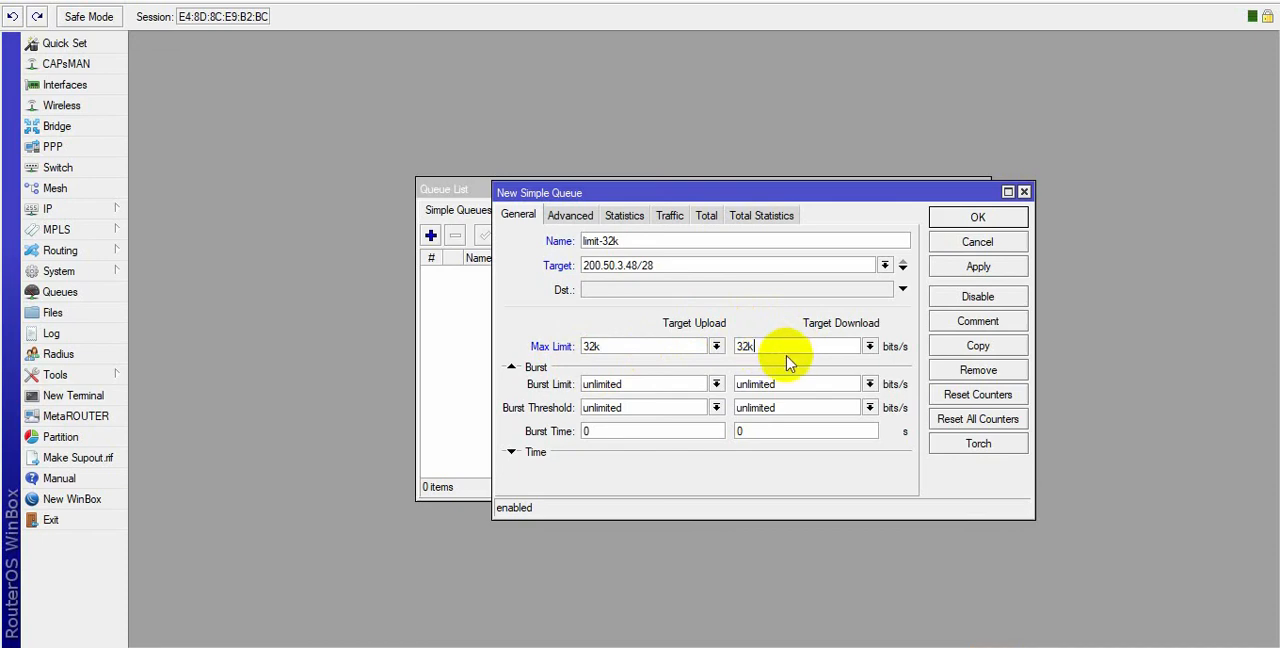
pyautogui.click(996, 274)
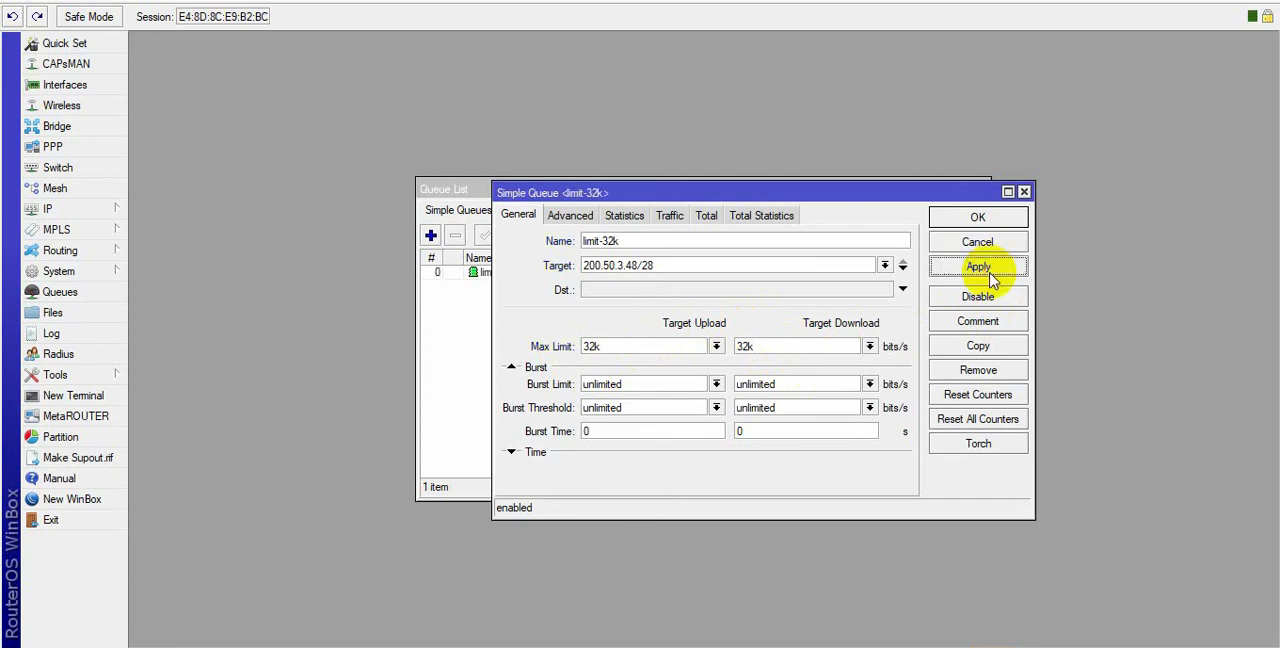
pyautogui.click(977, 219)
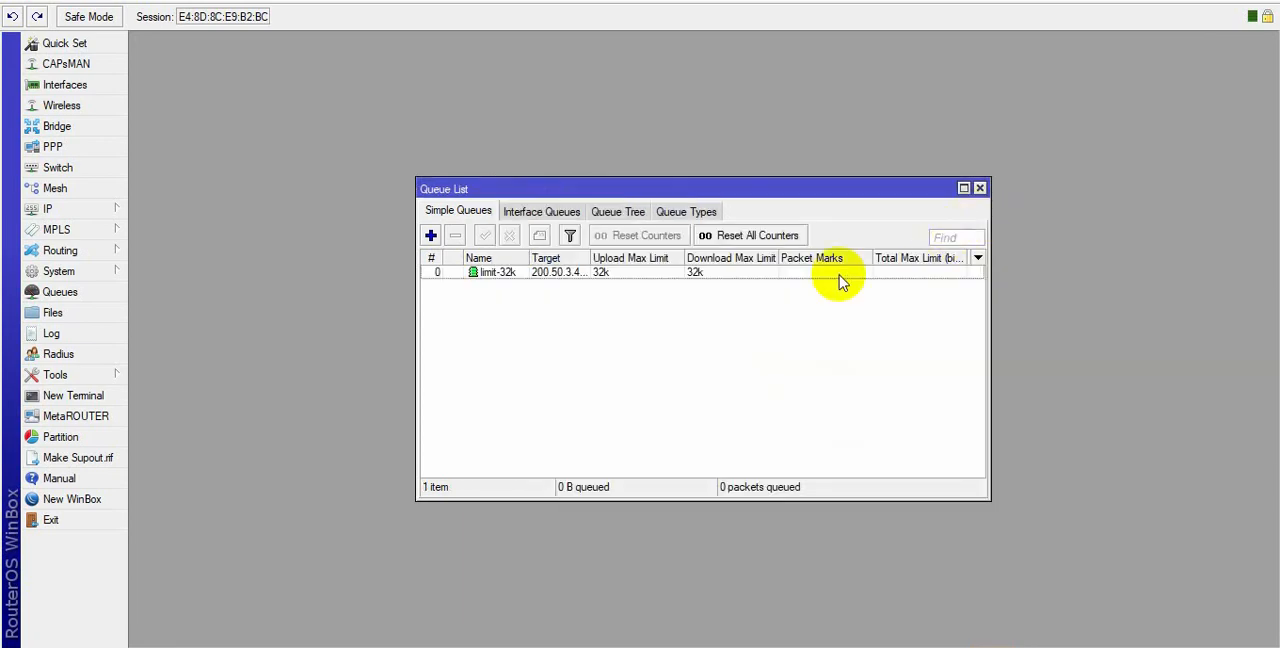
# Open the limit-32k queue and view its upload and download traffic graphs.
pyautogui.click(651, 274)
pyautogui.doubleClick(651, 274)
pyautogui.click(671, 216)
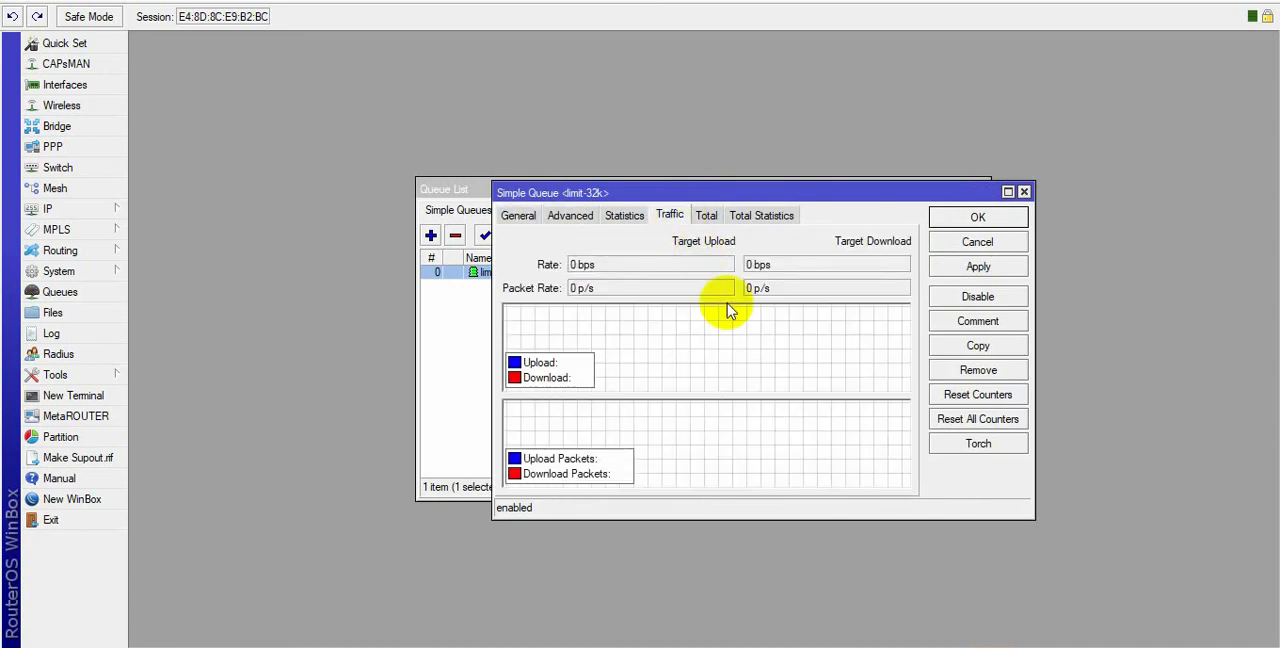